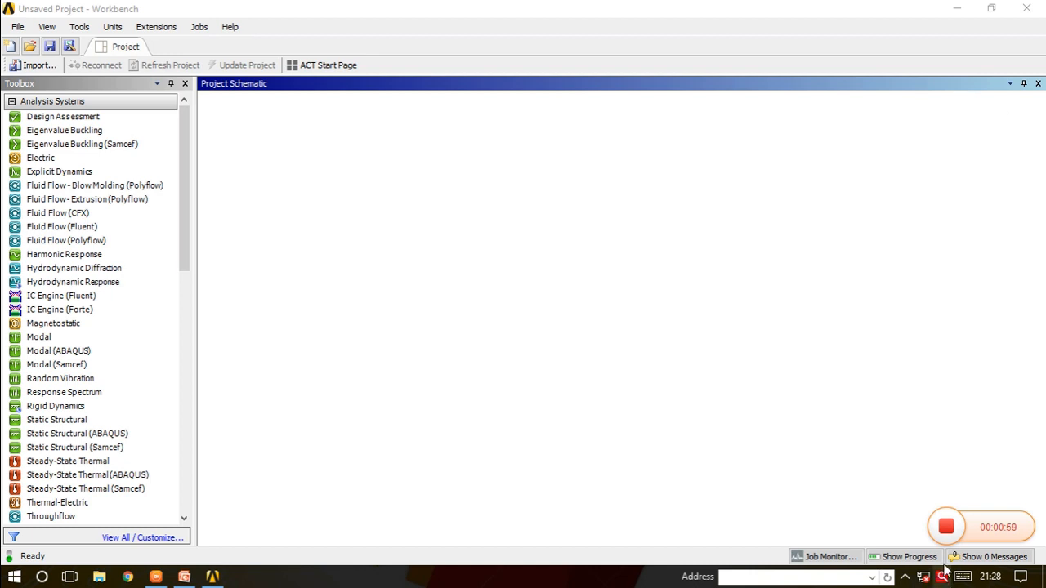
Show the Properties view and add a Modal analysis system to the project schematic with its default name.
click(47, 29)
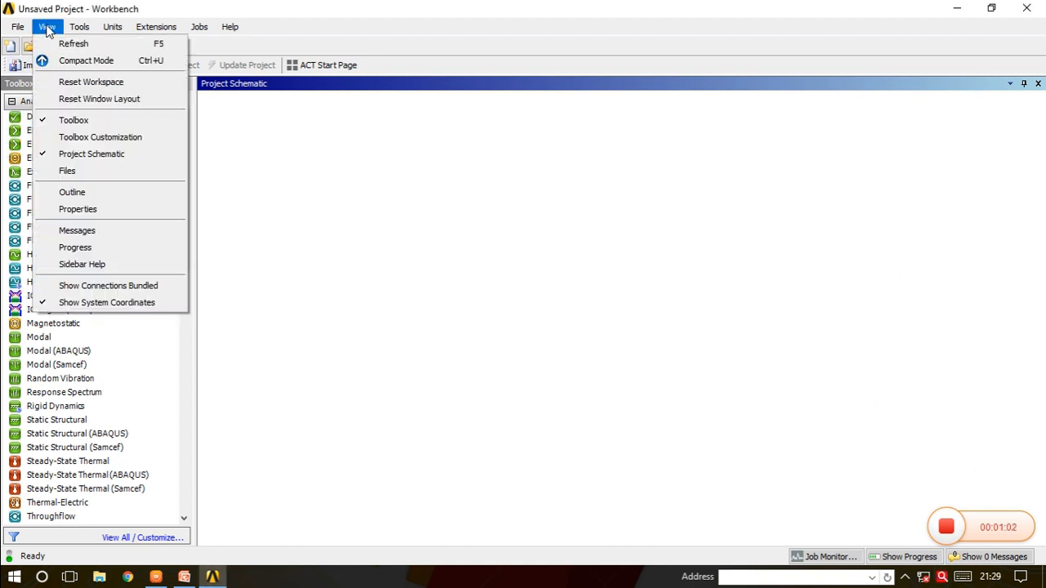
click(82, 82)
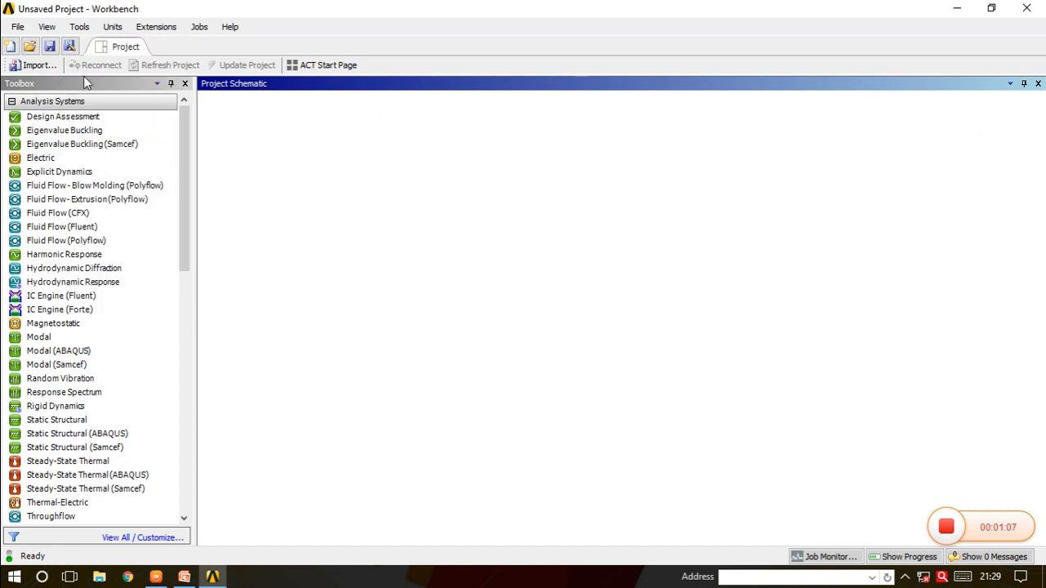
click(46, 27)
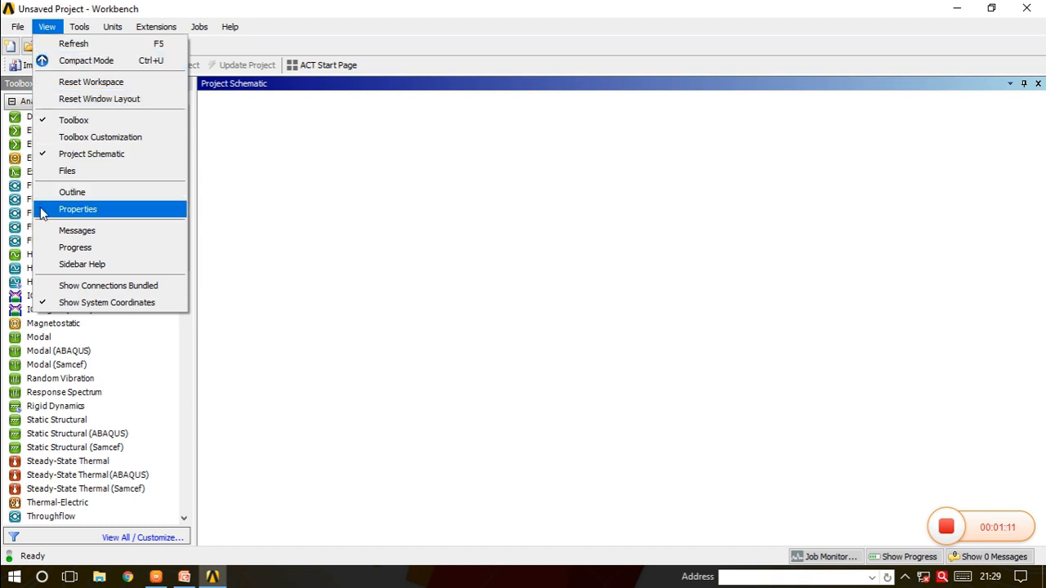
click(78, 210)
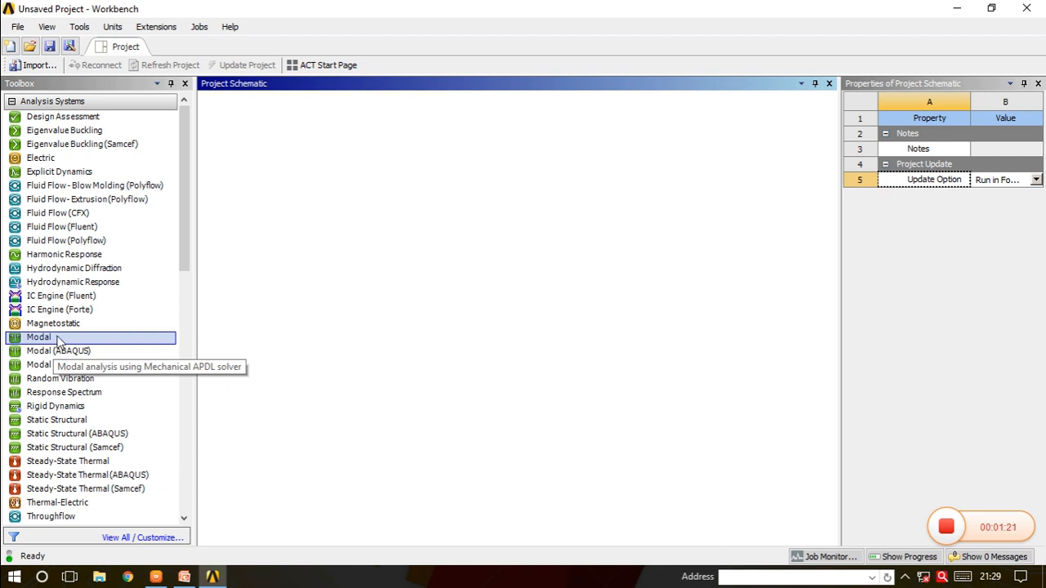
drag(54, 335, 280, 160)
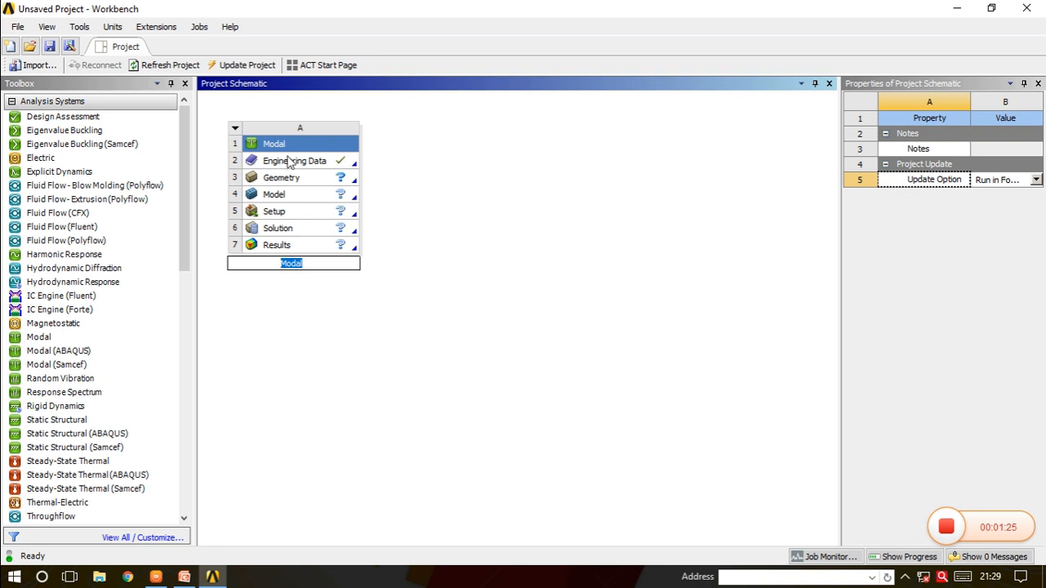
click(407, 296)
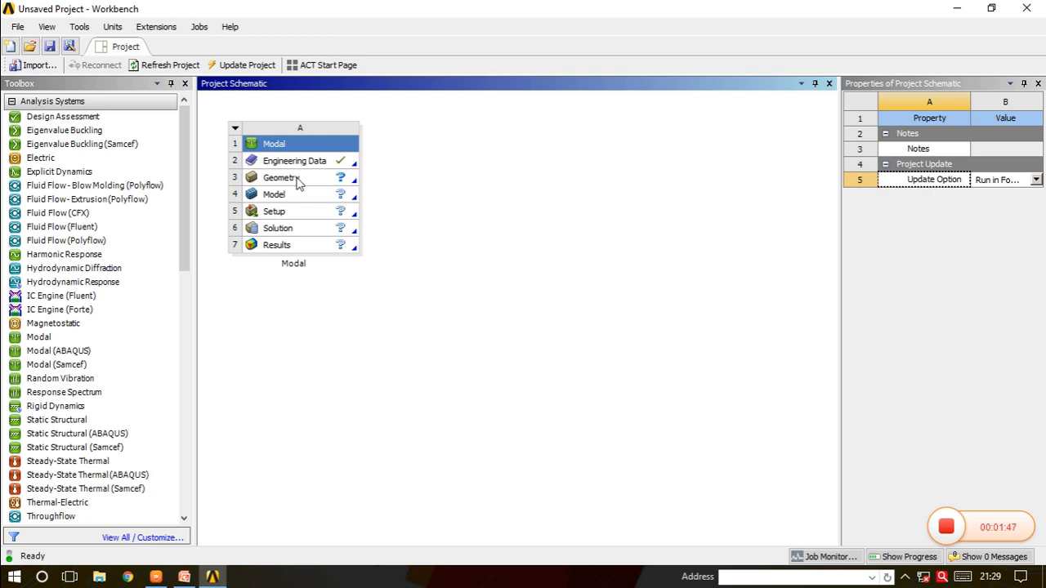
Enable Line Bodies in the basic geometry options of the Modal system and open its geometry in DesignModeler.
click(298, 183)
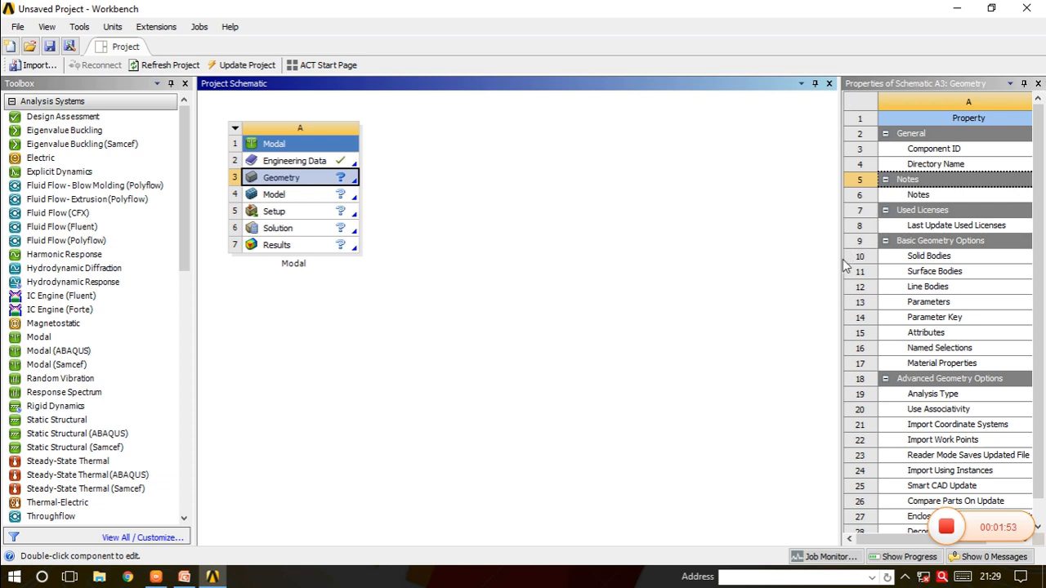
drag(843, 262, 751, 264)
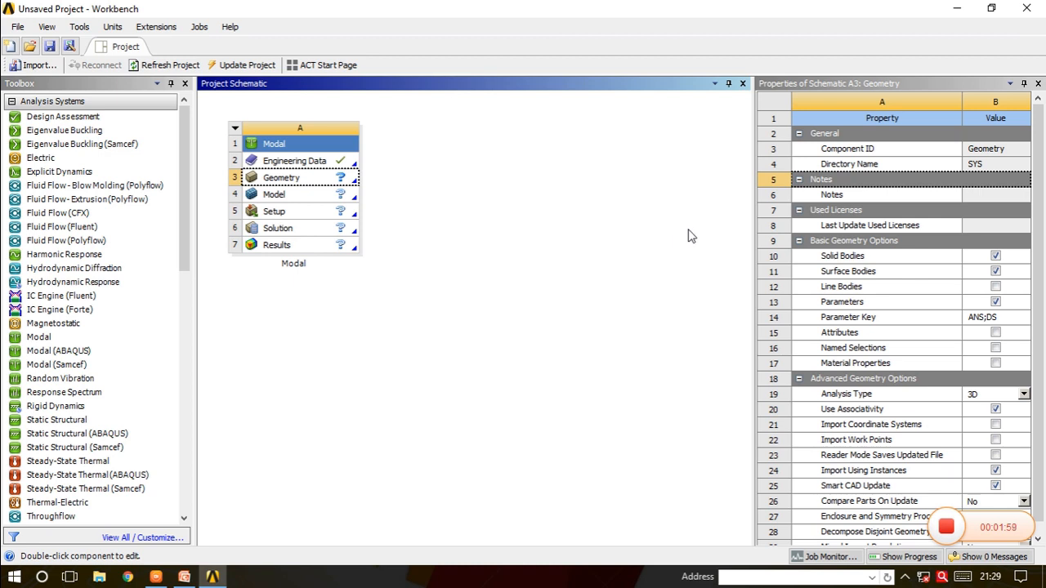
click(997, 289)
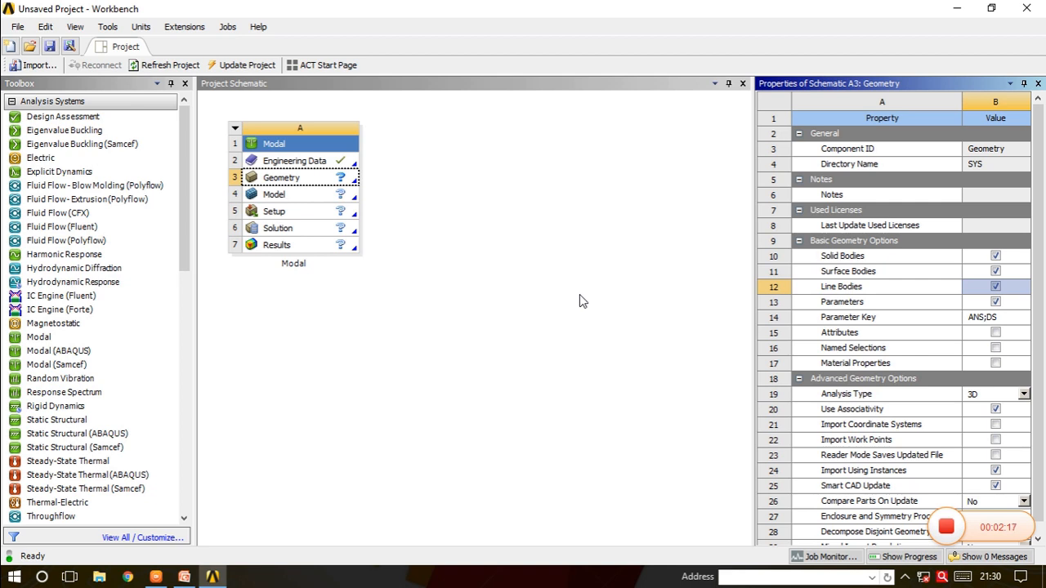
click(493, 289)
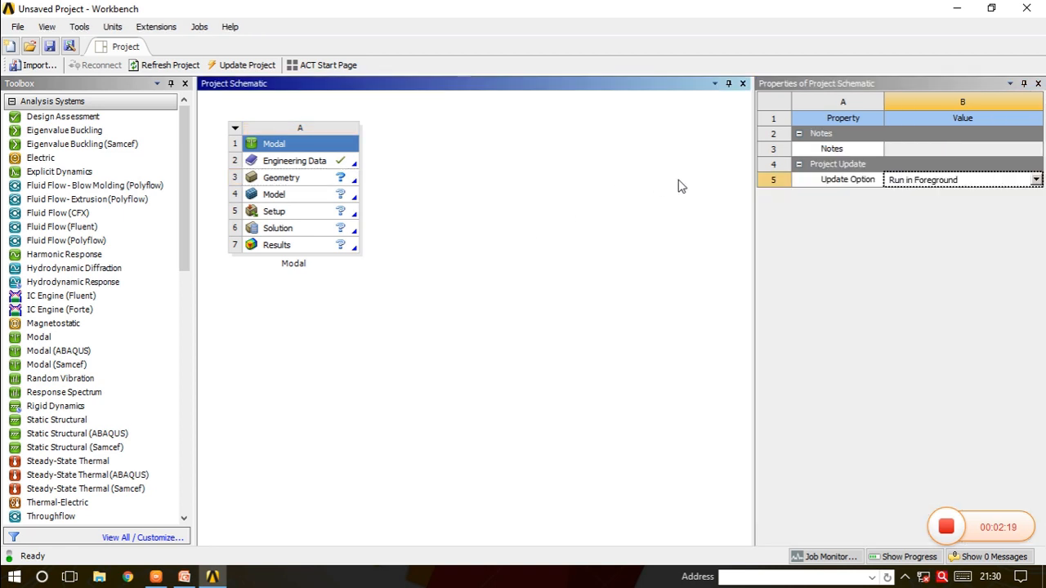
click(293, 181)
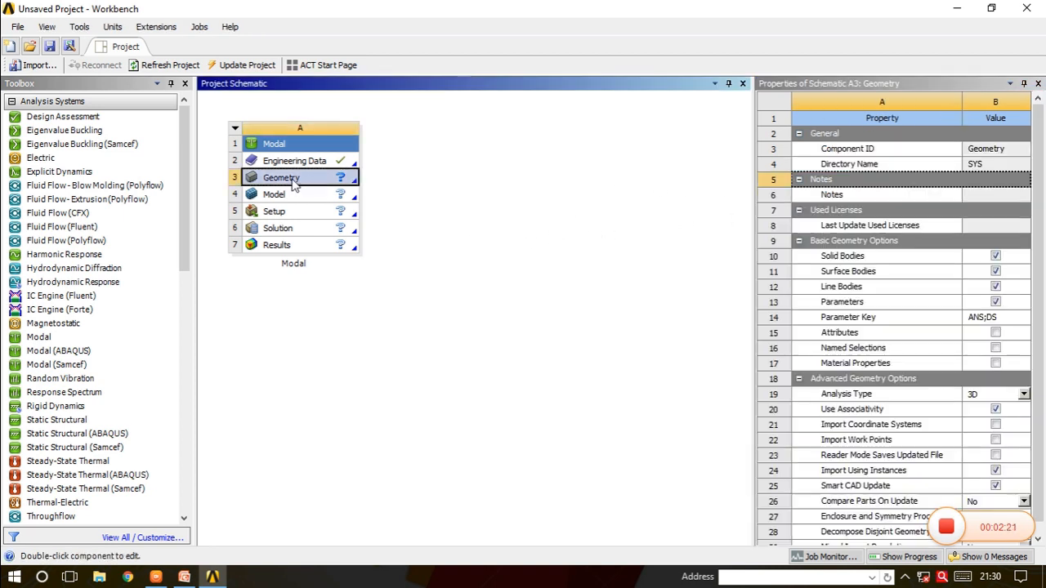
double_click(293, 180)
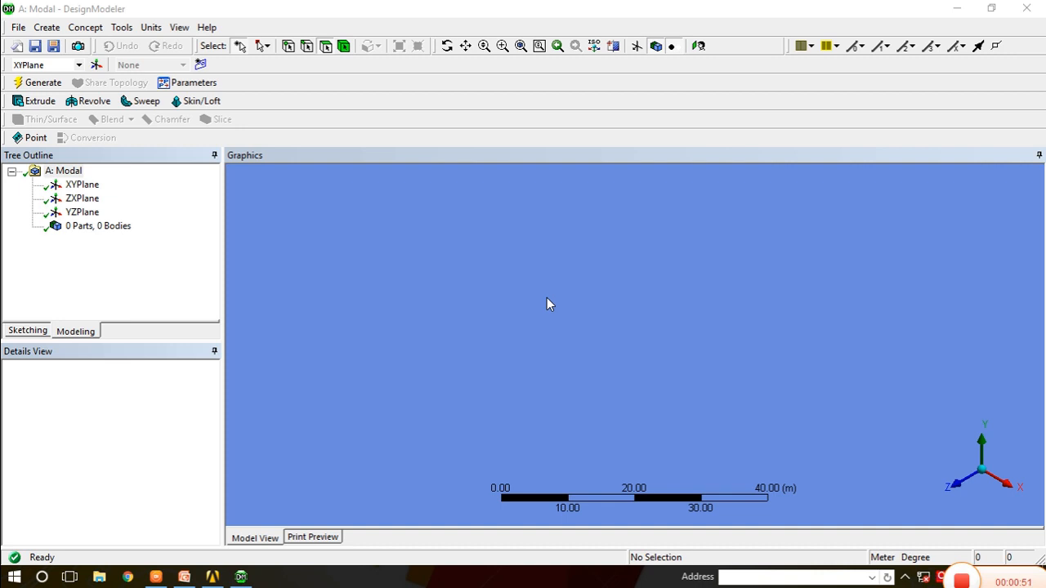
View the XYPlane face-on and set the length unit to millimetres.
click(87, 186)
click(698, 46)
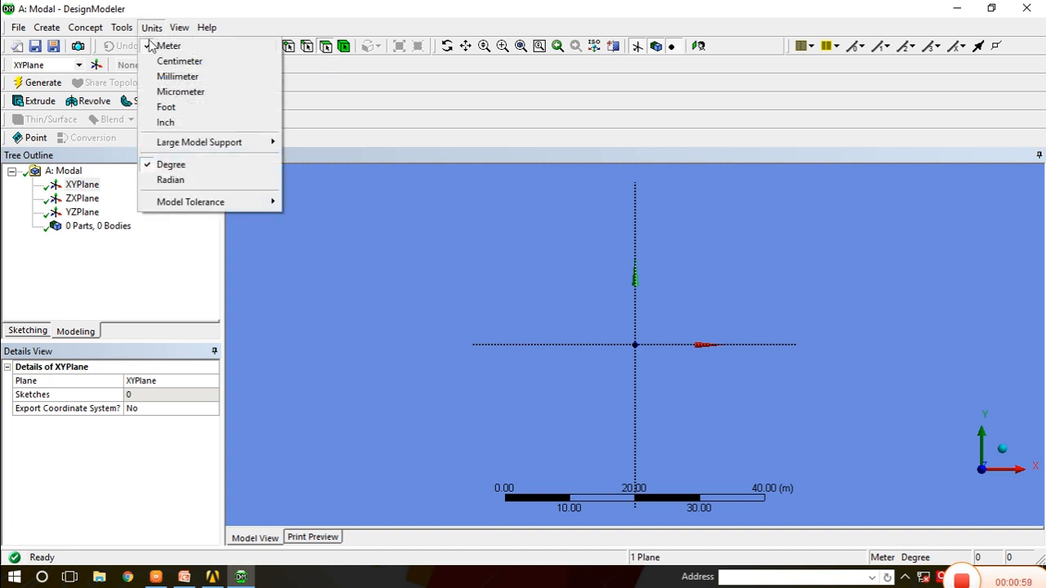
click(176, 76)
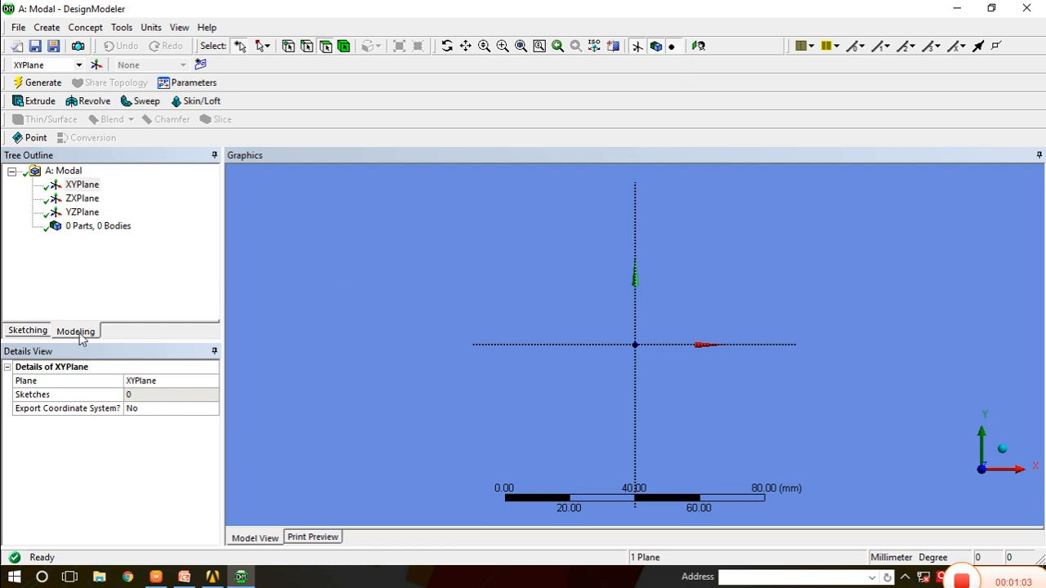
Sketch a closed-end polyline from the origin along the positive X axis, with five segments about 13, 12, 12, 17 and 13 mm long.
click(28, 332)
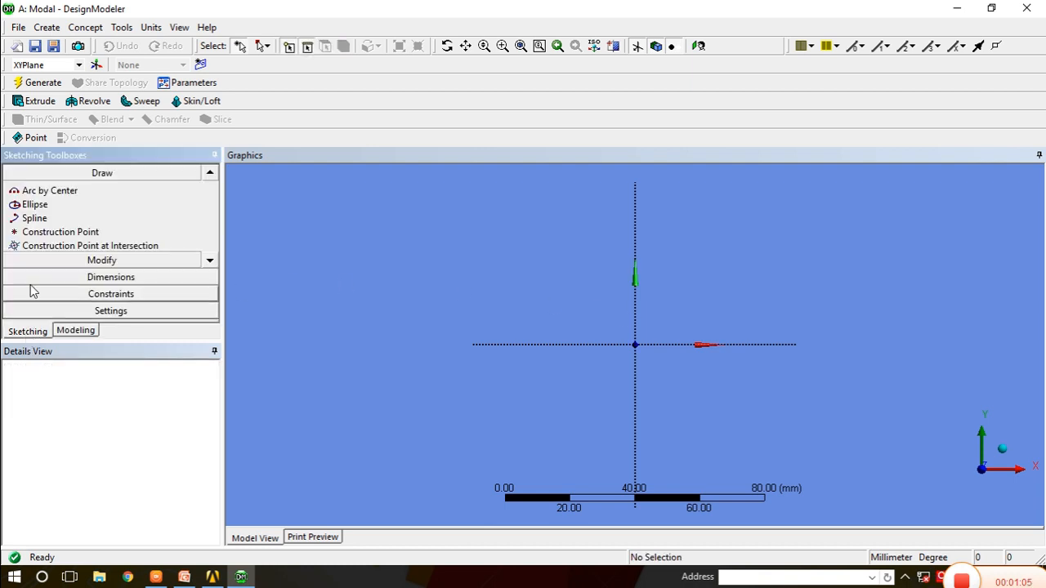
click(210, 174)
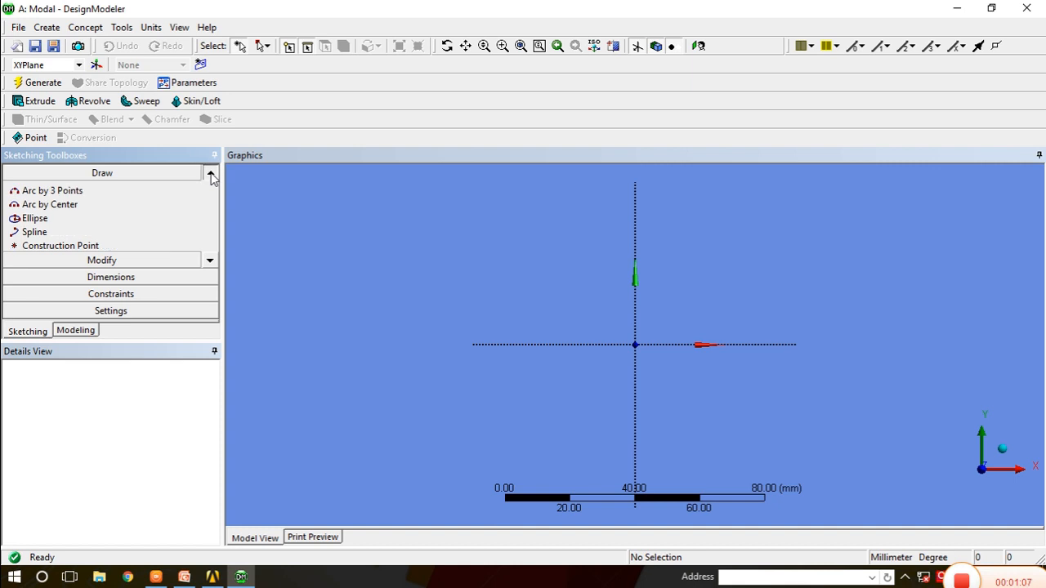
click(211, 173)
click(210, 173)
click(210, 173)
click(210, 174)
click(211, 173)
click(210, 173)
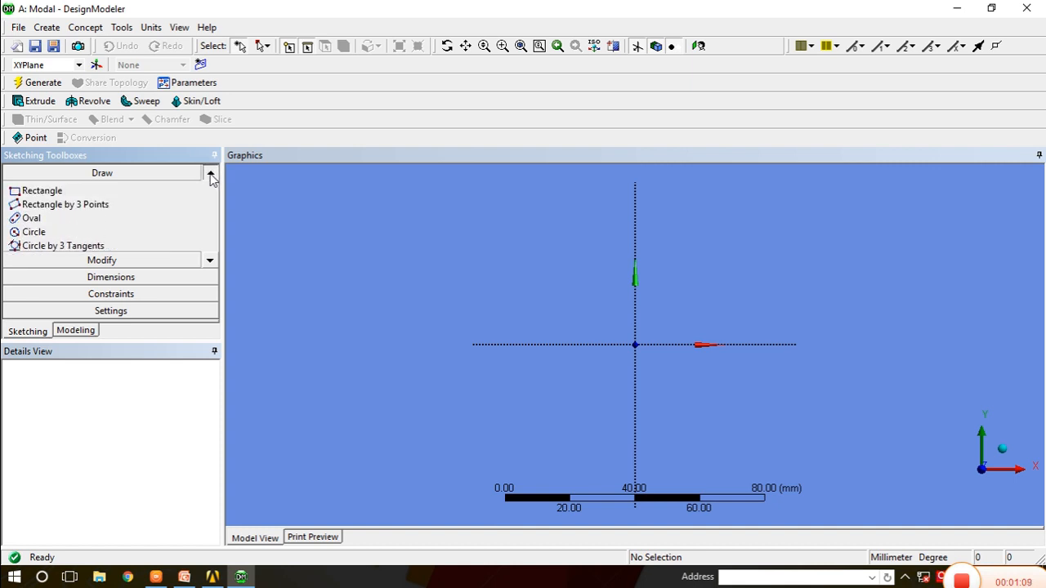
click(210, 173)
click(210, 173)
click(211, 173)
click(210, 173)
click(210, 174)
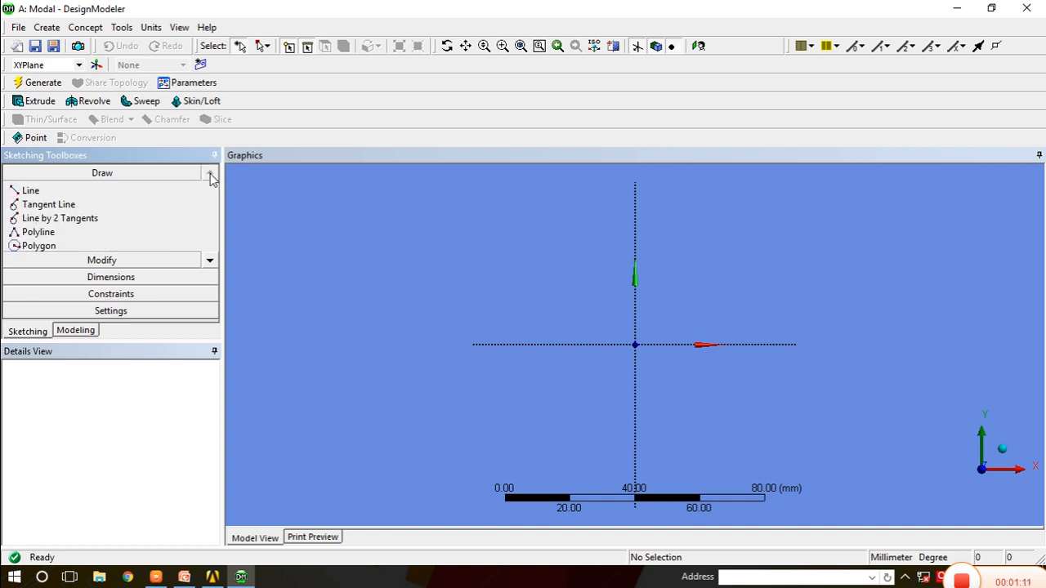
click(50, 234)
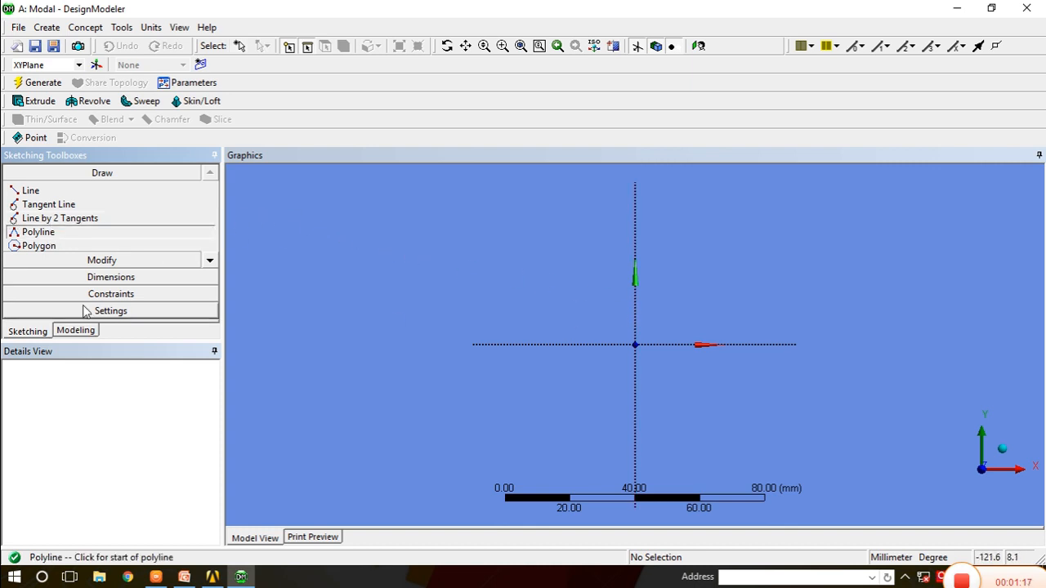
click(636, 344)
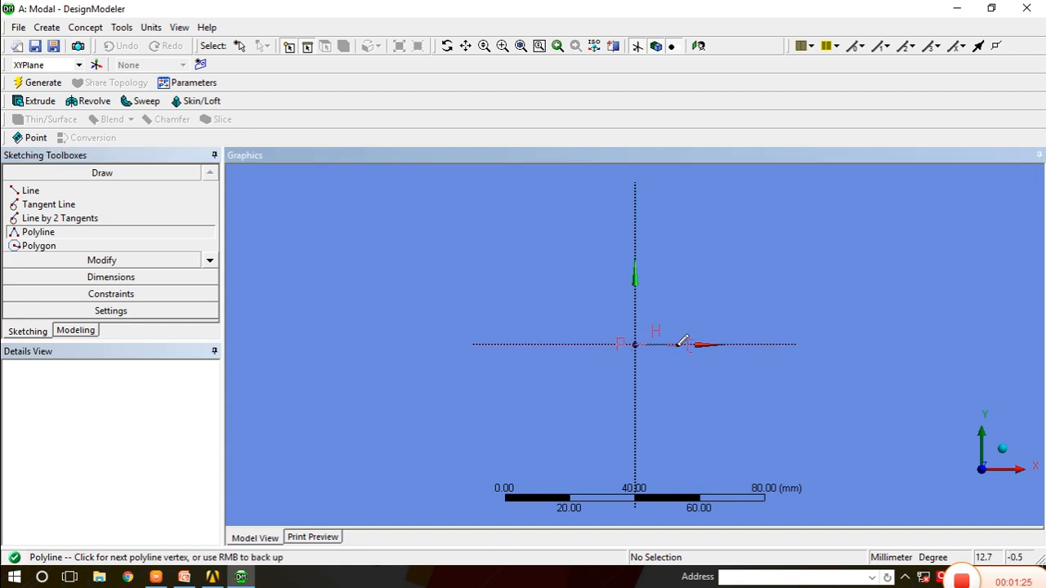
click(695, 345)
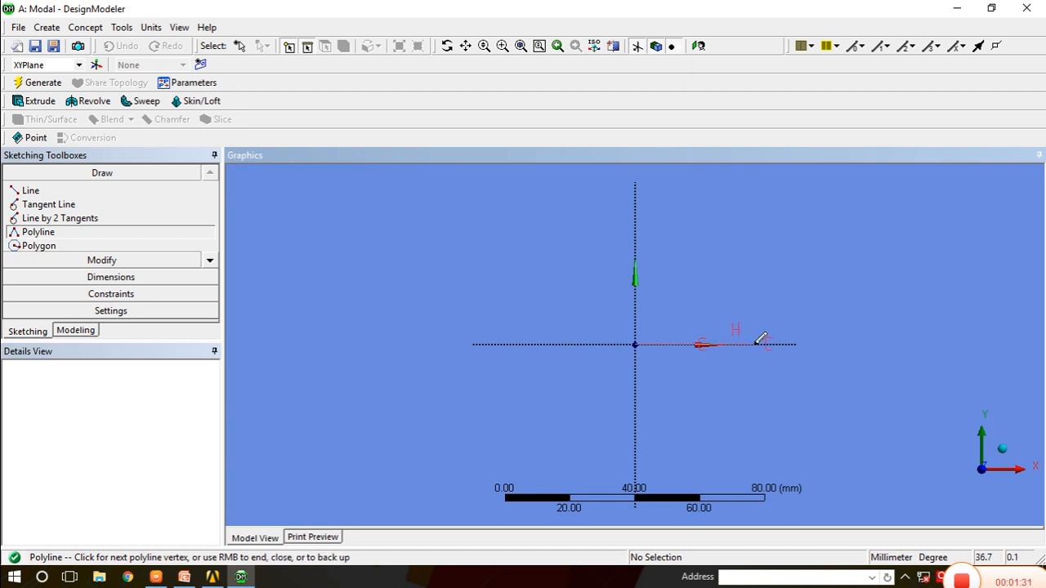
click(855, 343)
right_click(851, 245)
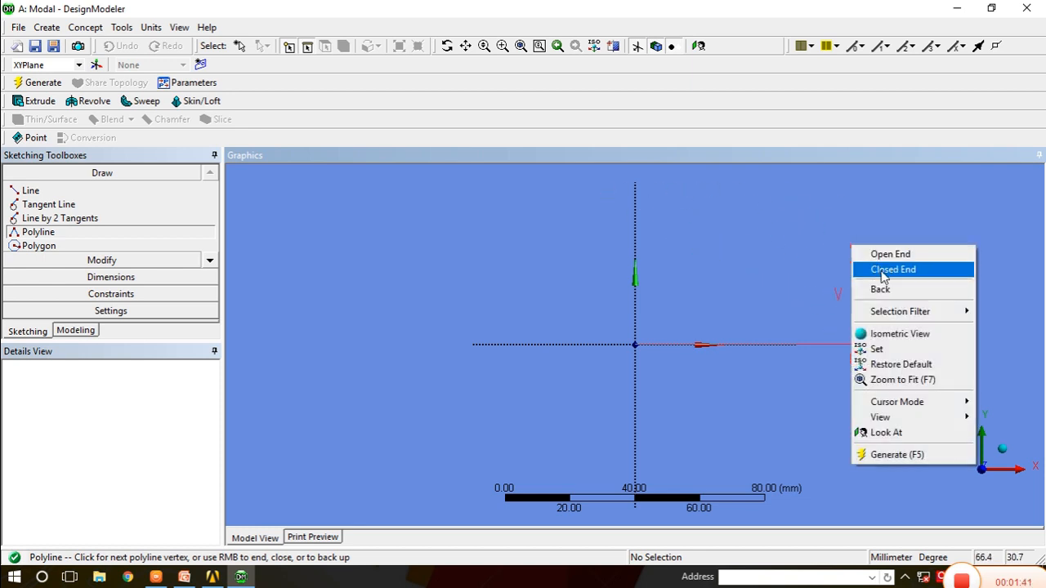
click(883, 270)
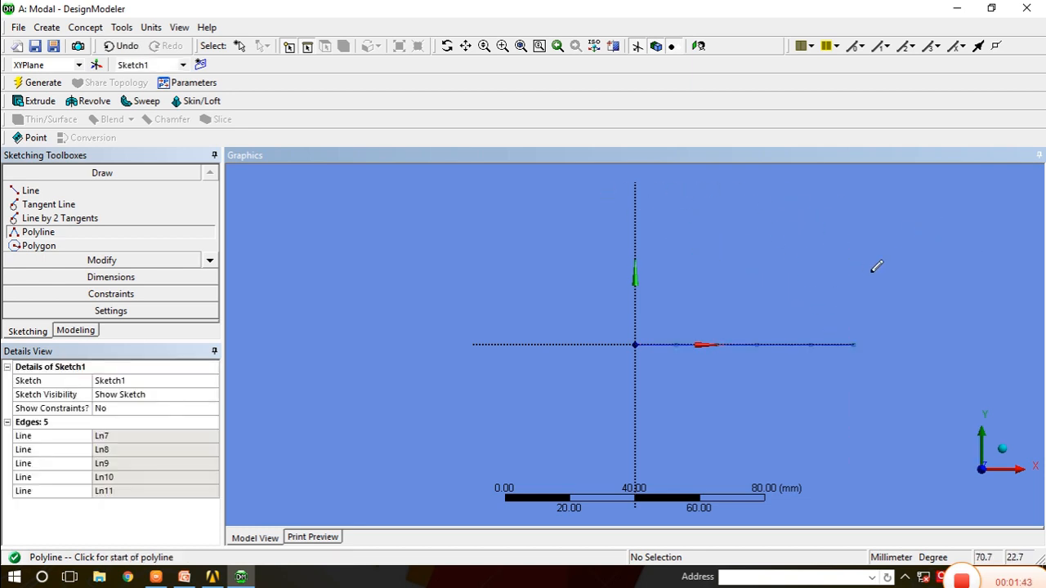
Add a general dimension below each of the five polyline segments.
click(114, 277)
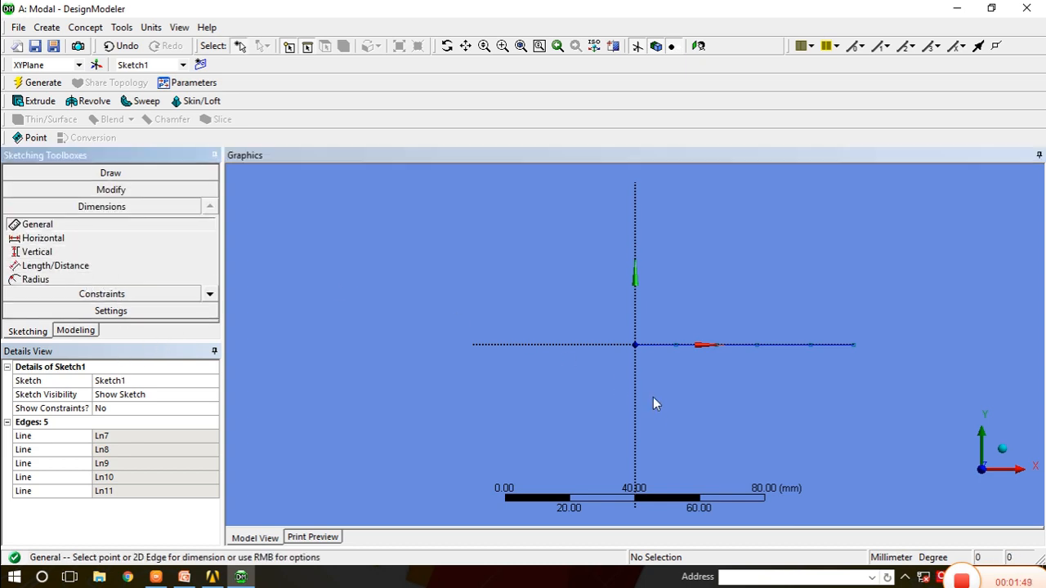
click(660, 352)
click(675, 373)
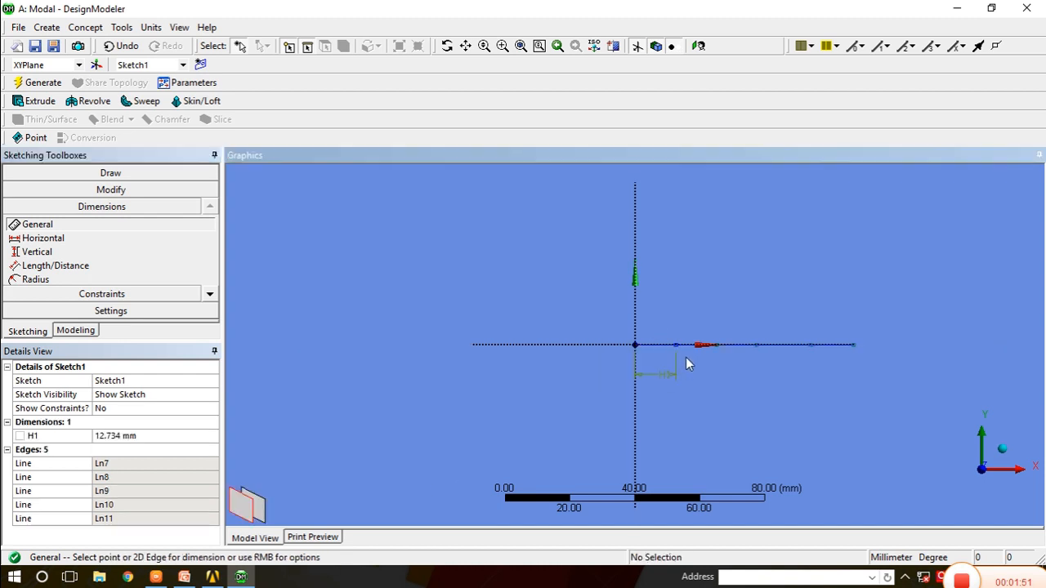
click(696, 346)
click(708, 376)
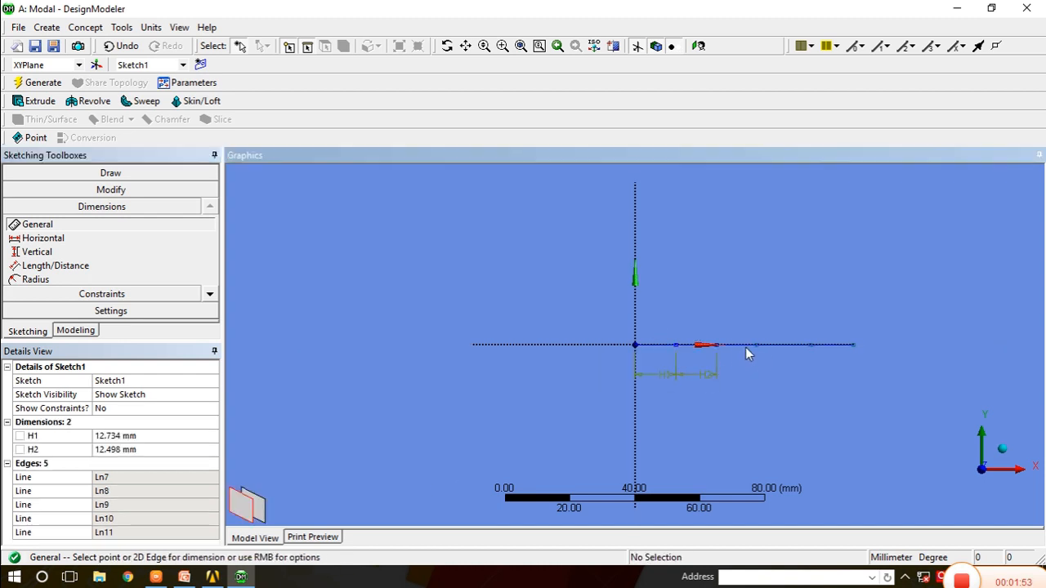
click(752, 344)
click(753, 363)
click(791, 346)
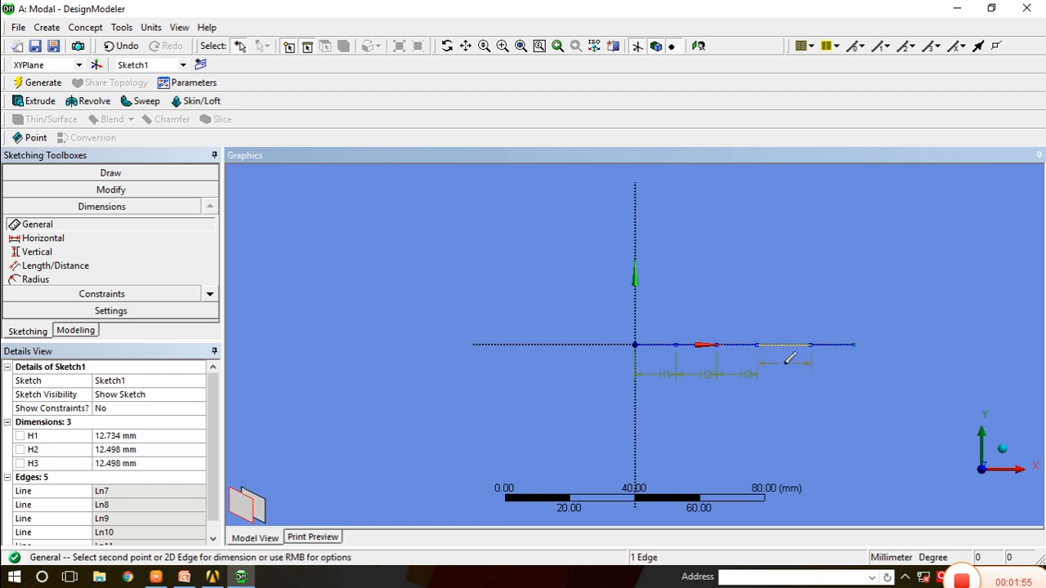
click(822, 359)
click(842, 348)
click(850, 378)
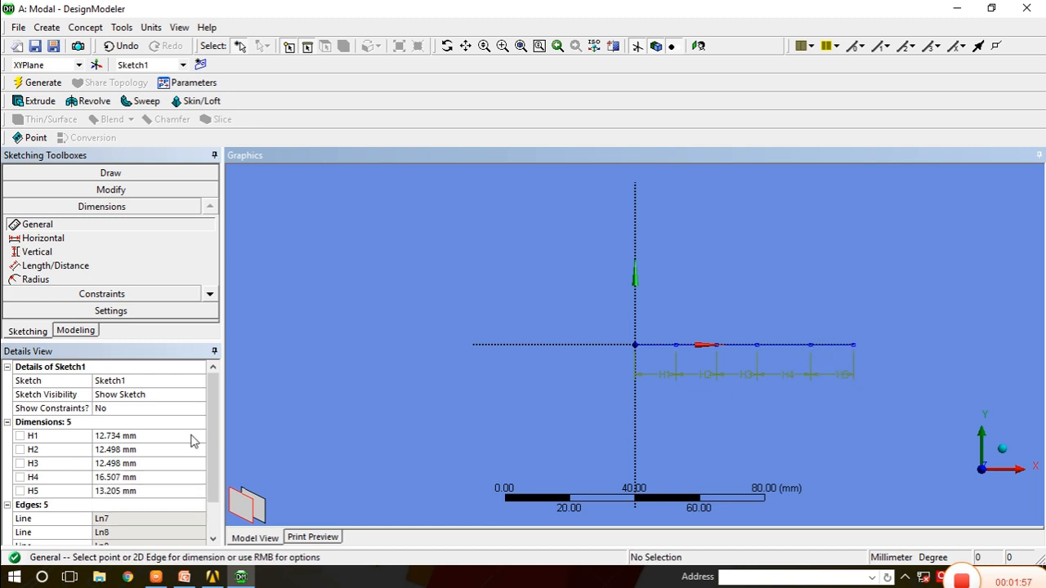
Set all five segment dimensions of the sketch, H1 to H5, to 100 mm each.
click(119, 438)
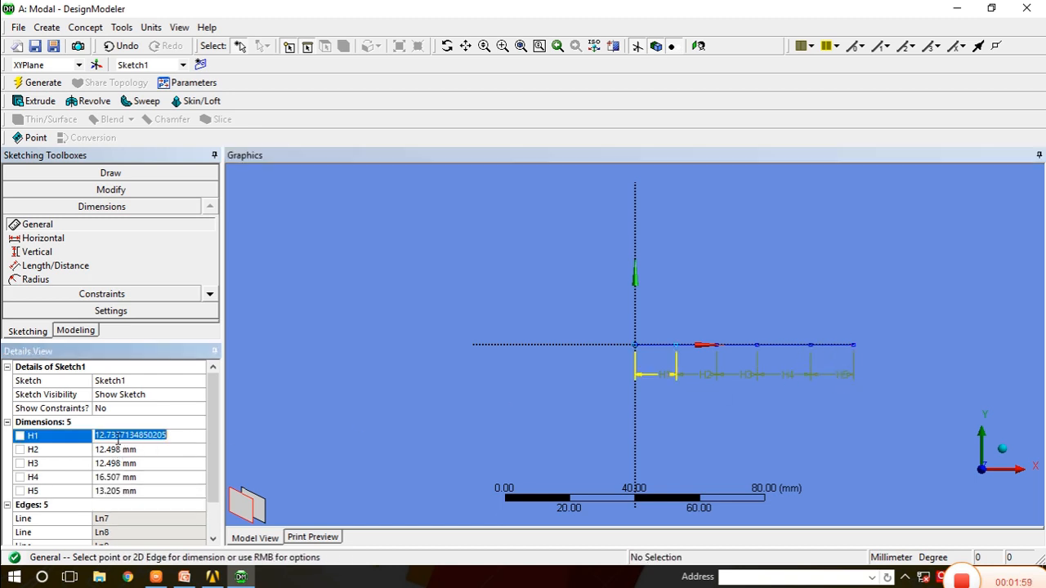
text(100)
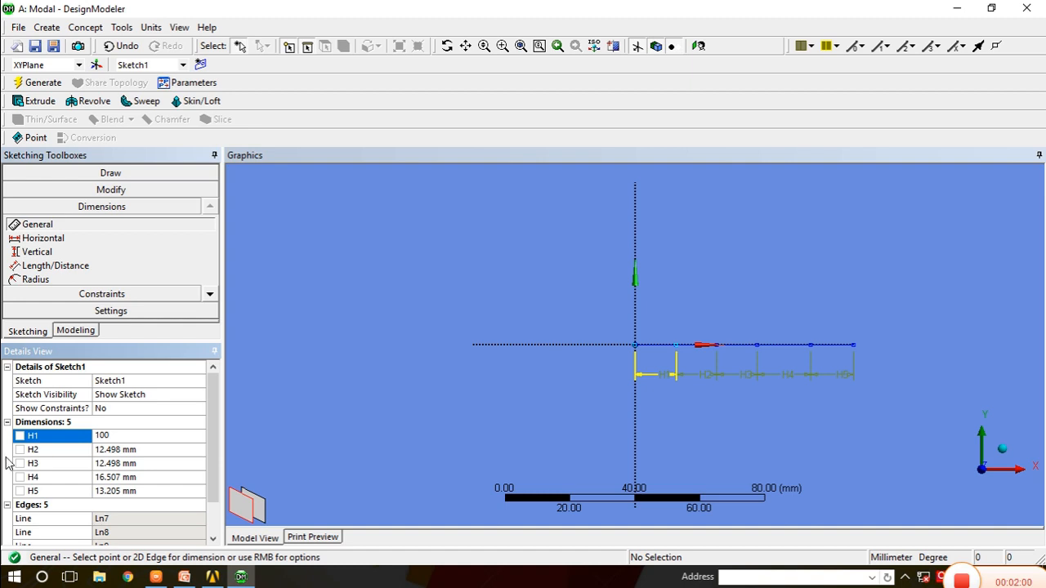
click(112, 450)
text(100)
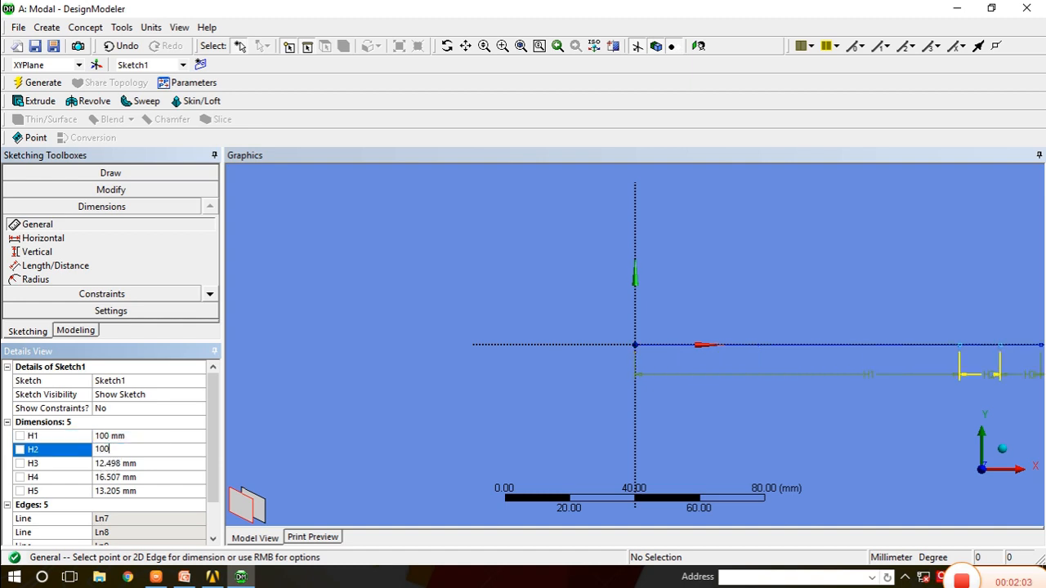
key(Return)
click(121, 465)
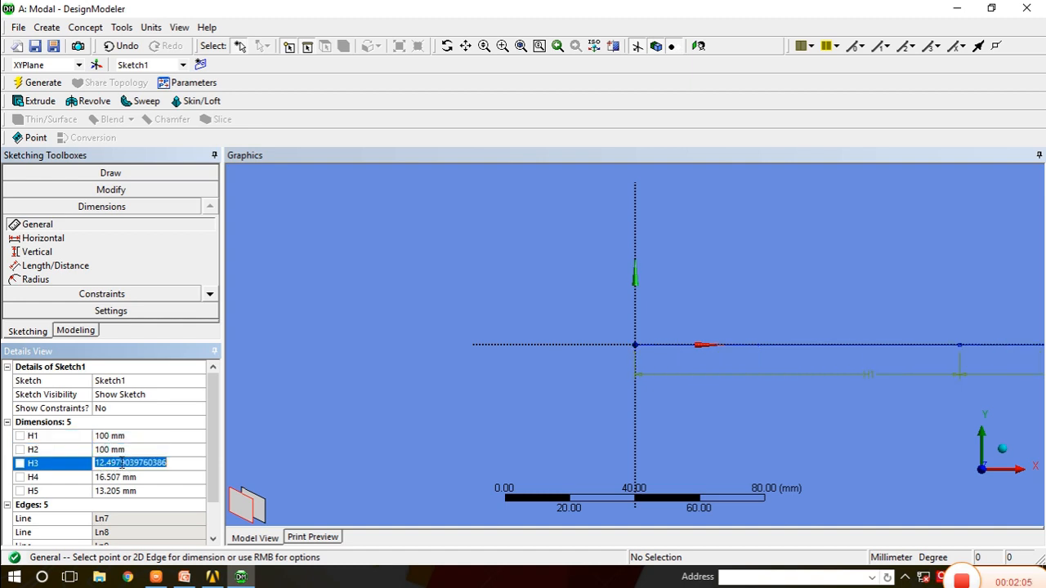
text(100)
key(Return)
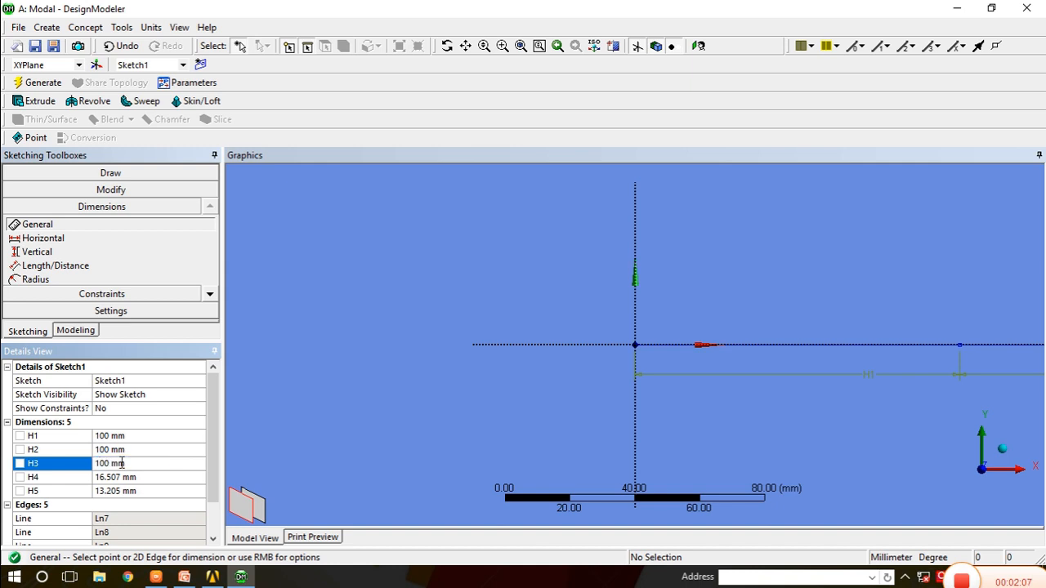
click(120, 480)
text(10)
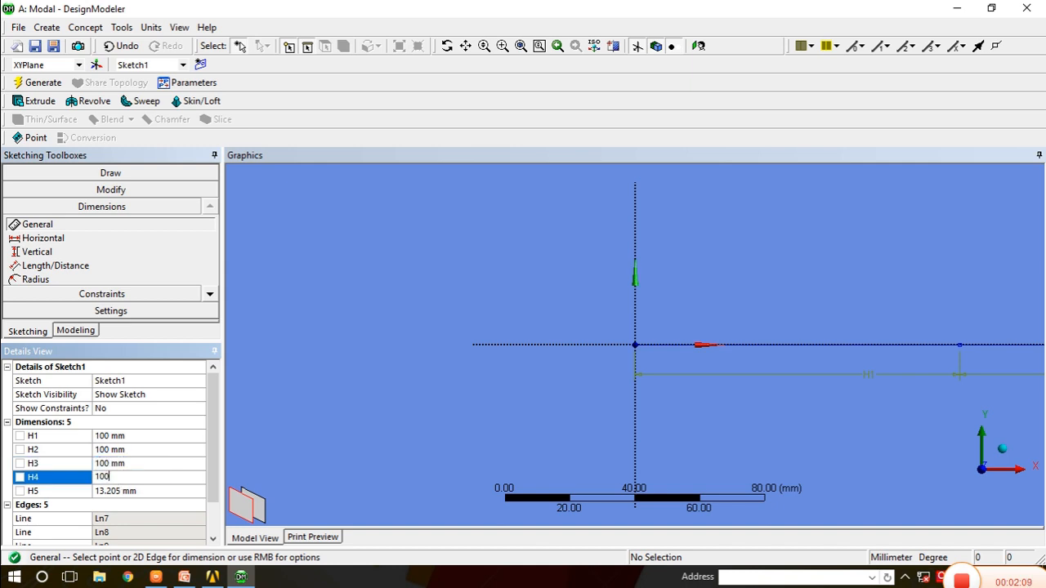
text(0)
key(Return)
click(124, 491)
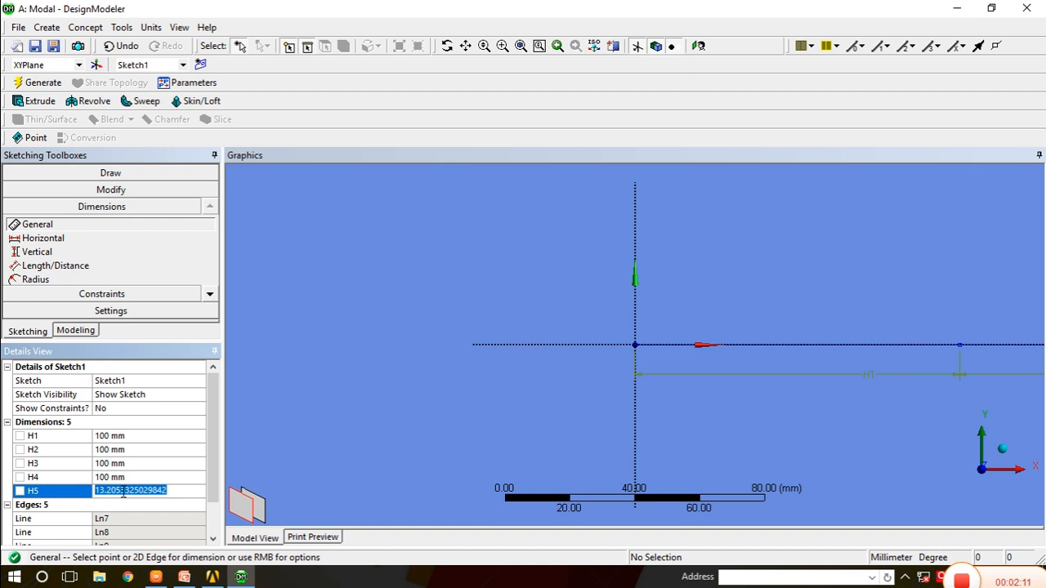
text(100)
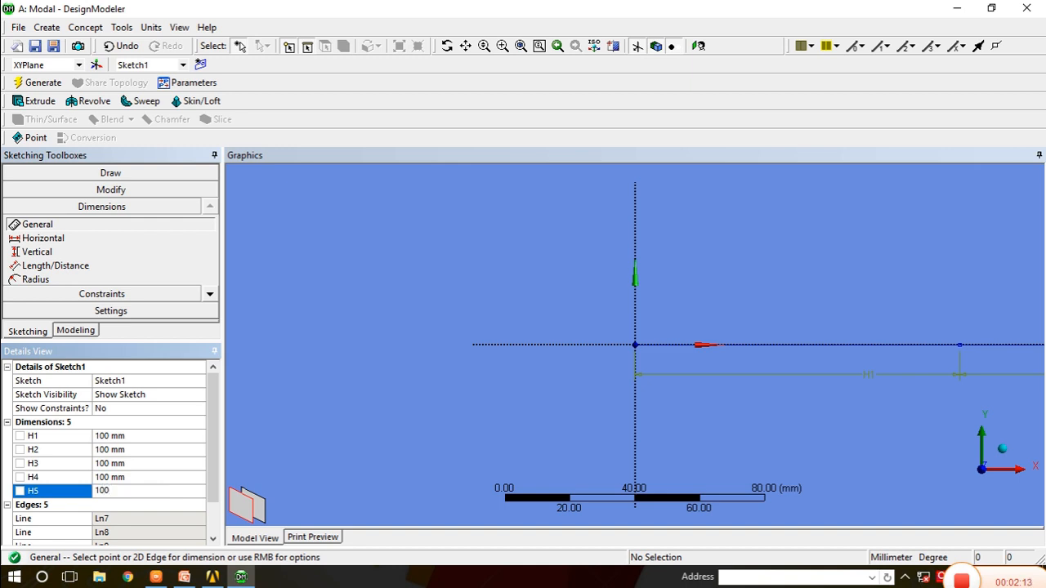
key(Return)
click(521, 47)
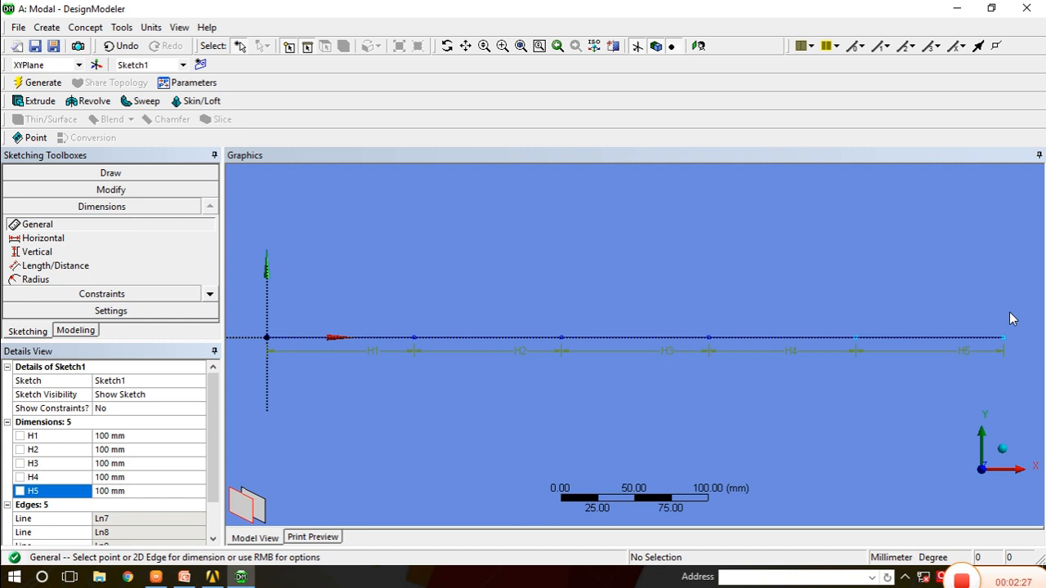
Create a rectangular cross section with width B and height H both set to 25 mm.
click(86, 28)
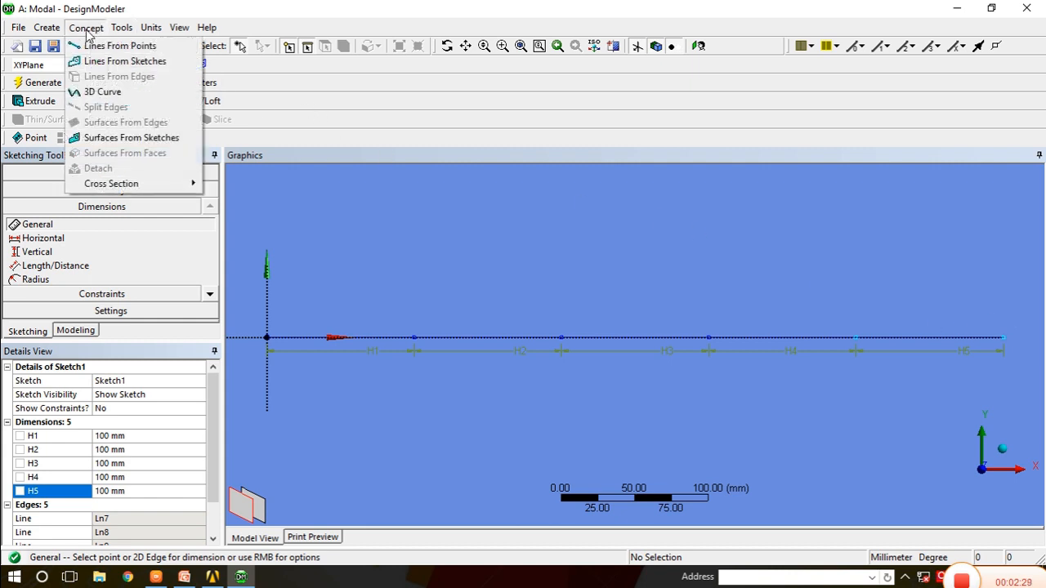
mouse_move(125, 188)
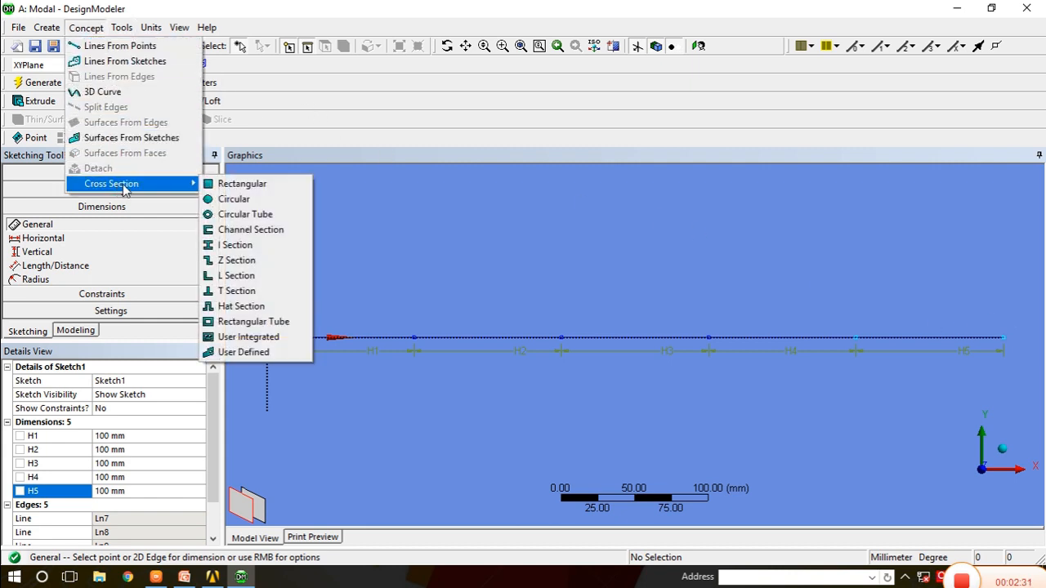
click(230, 187)
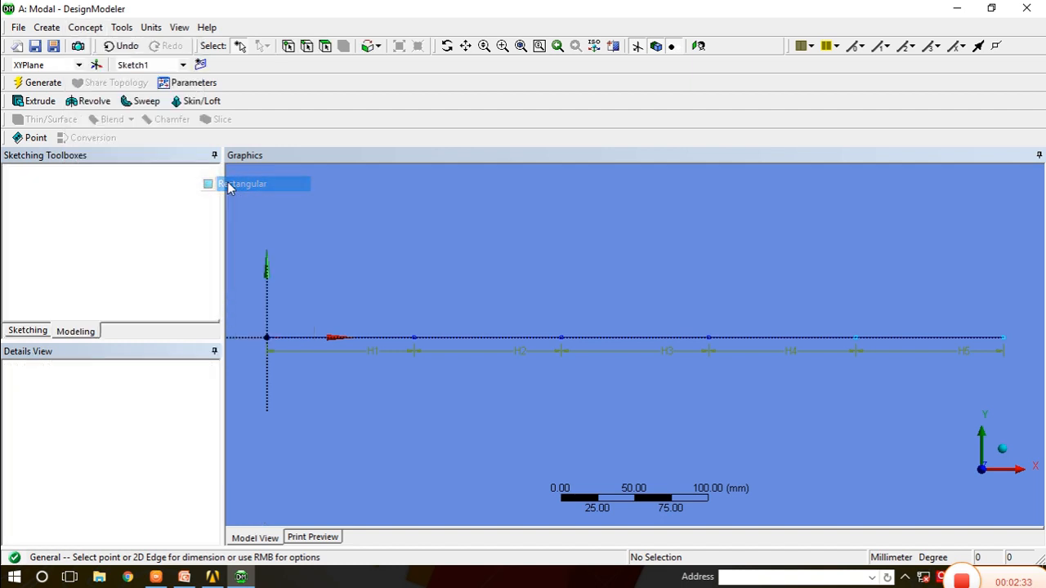
click(127, 423)
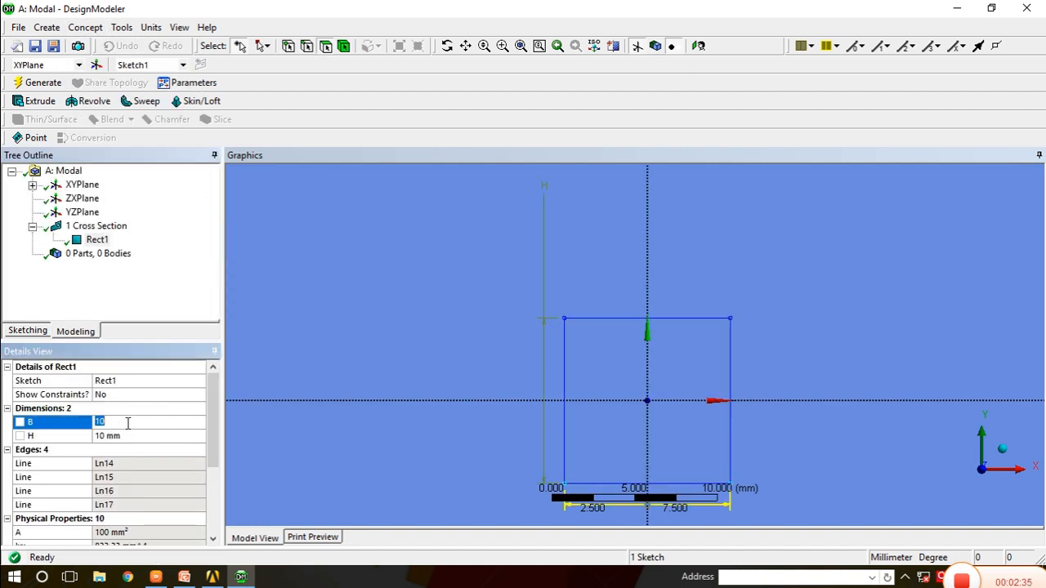
text(25)
click(123, 436)
text(25)
key(Return)
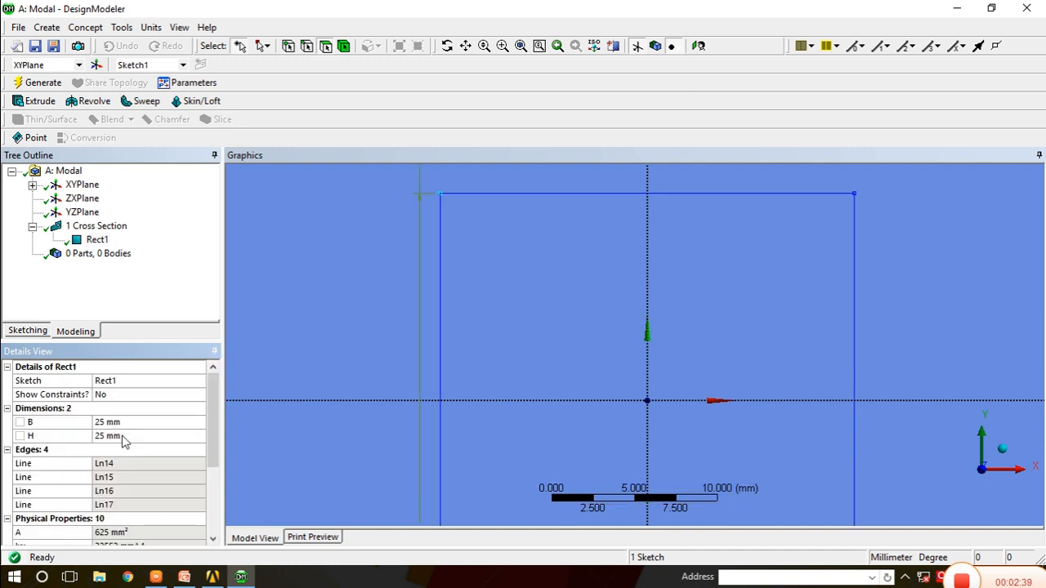
click(148, 299)
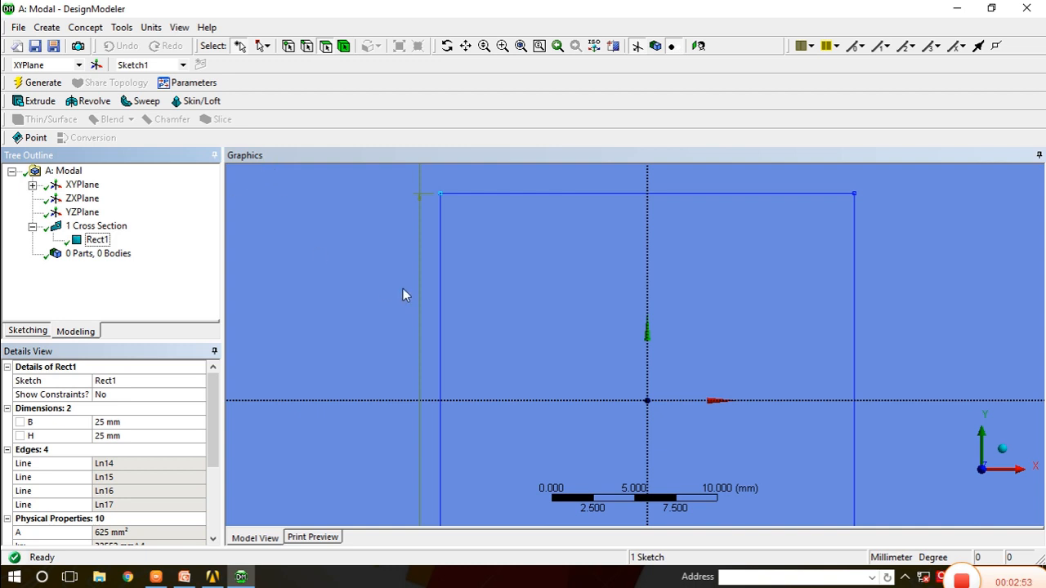
scroll(403, 290, down, 3)
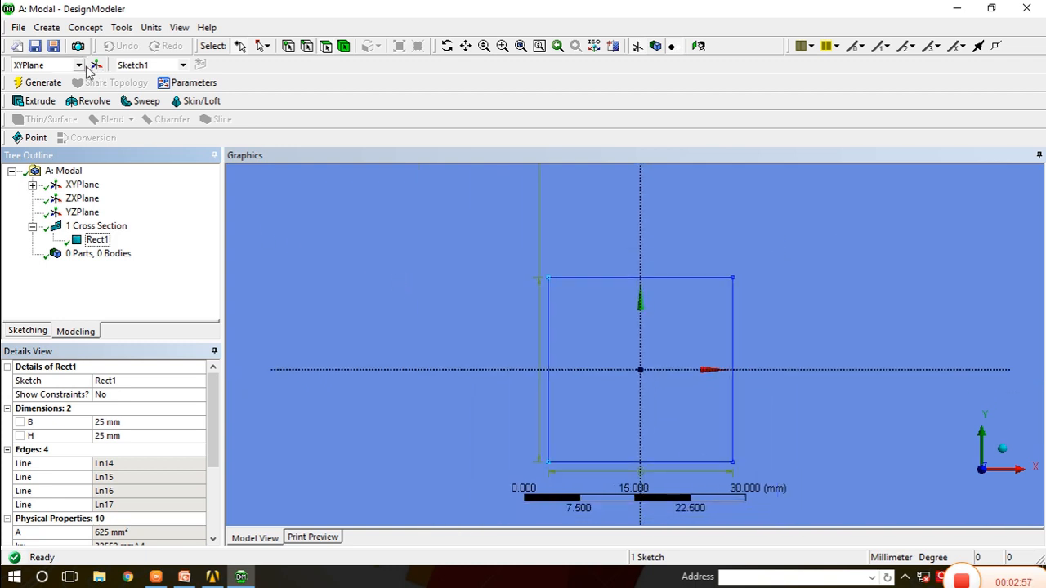
Generate a Lines From Sketches feature using all five sketch segments as base objects, with the Add Material operation.
click(81, 27)
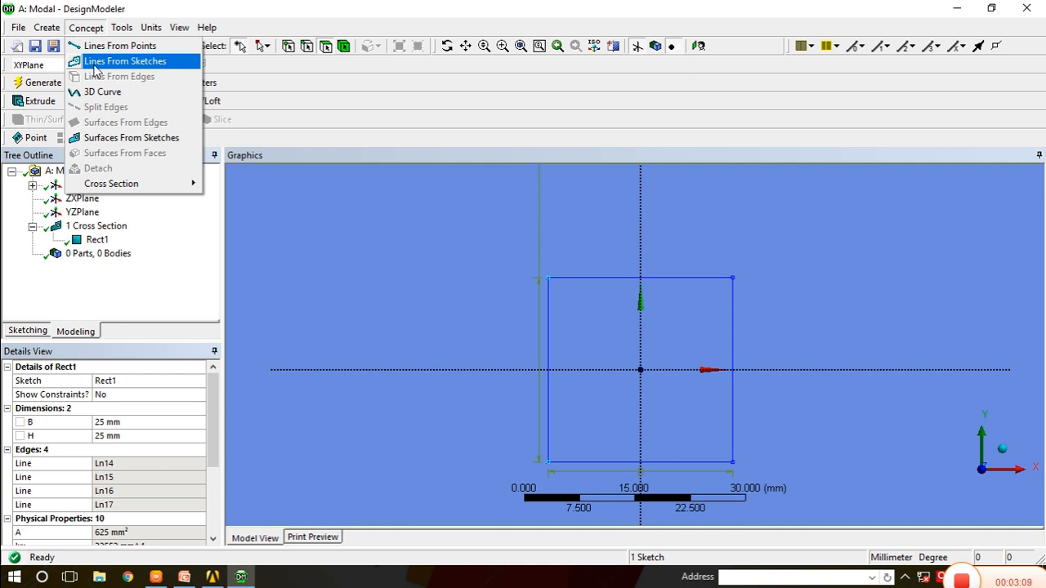
click(94, 63)
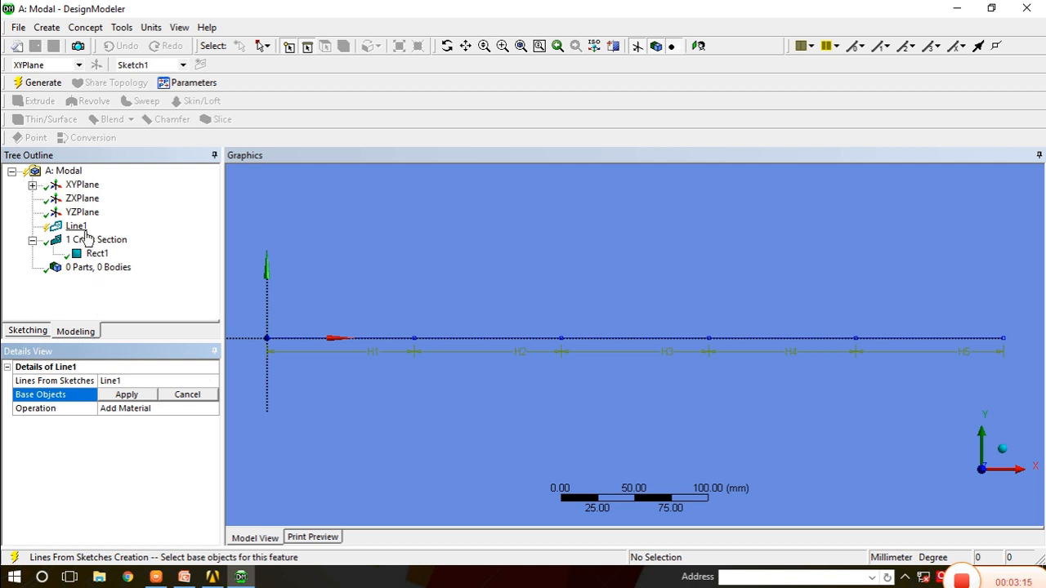
click(311, 338)
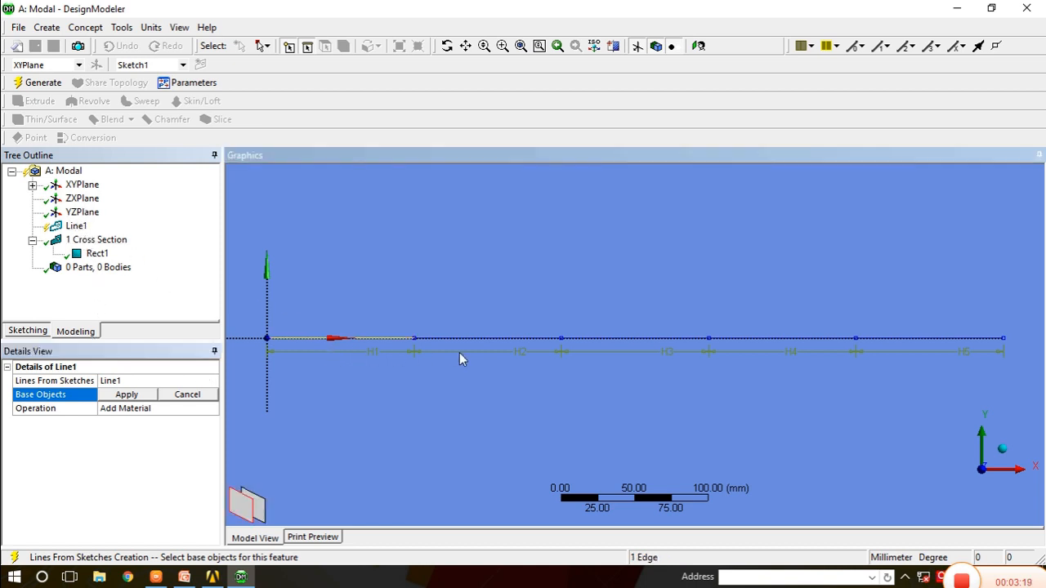
ctrl+click(478, 338)
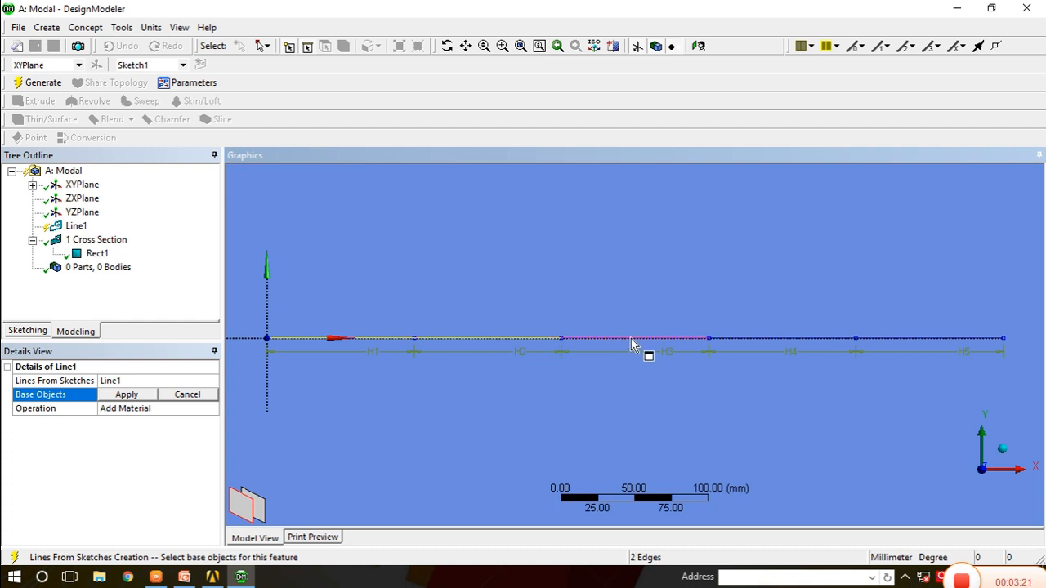
ctrl+click(631, 338)
ctrl+click(782, 339)
ctrl+click(914, 339)
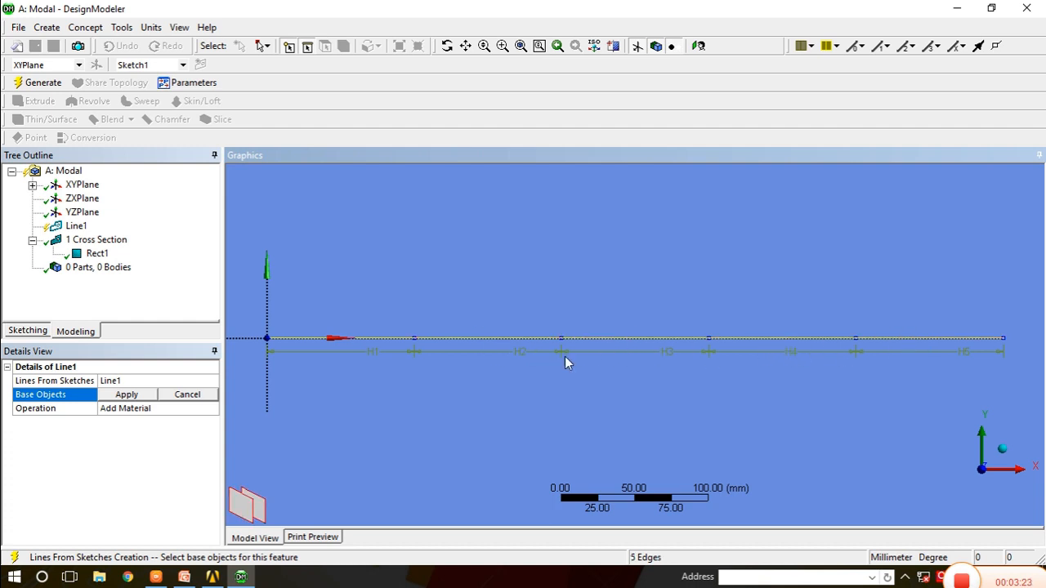
click(119, 395)
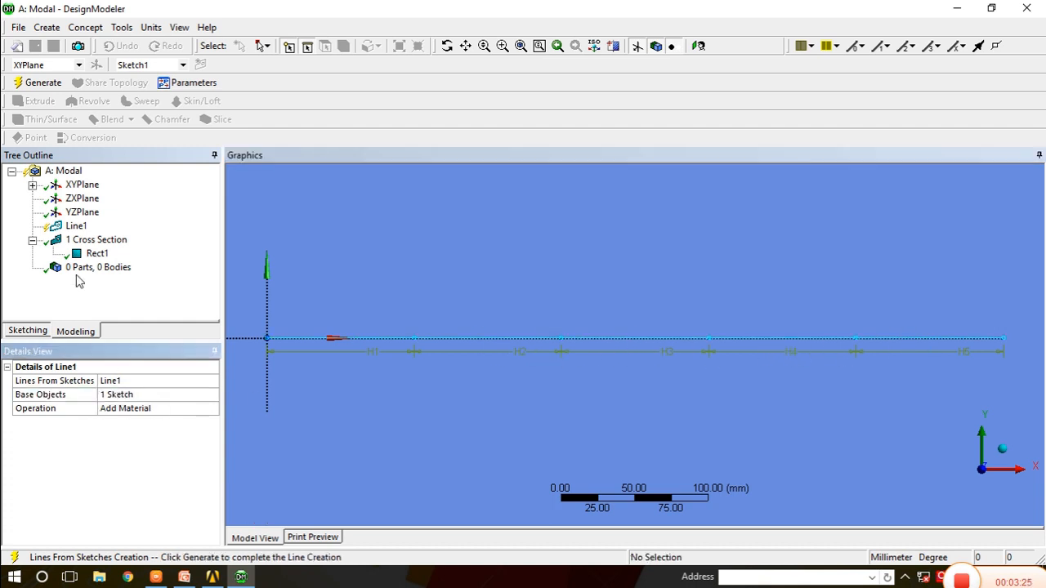
click(43, 83)
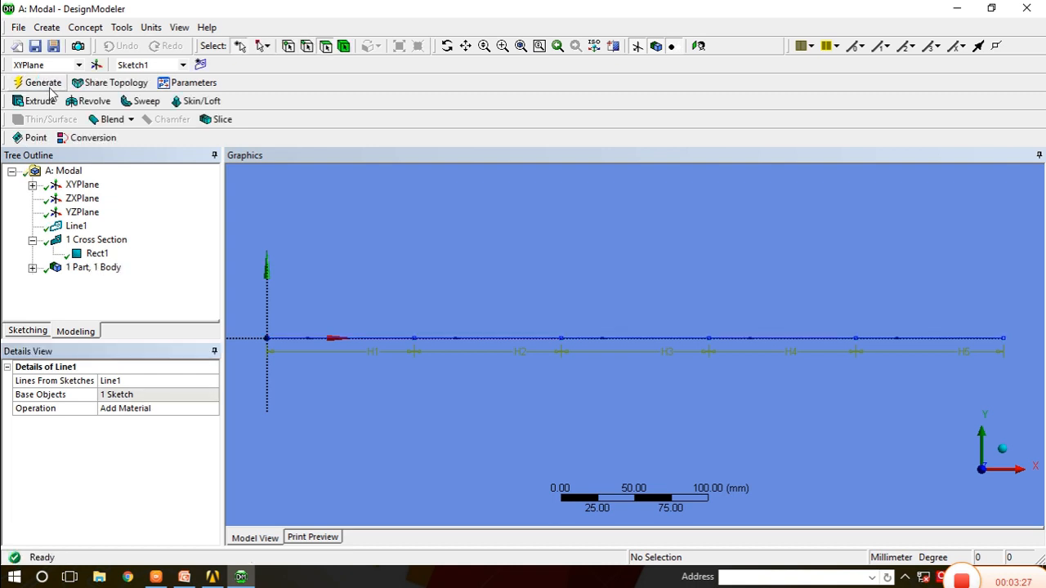
Assign the Rect1 cross section to the line body.
click(32, 267)
click(106, 282)
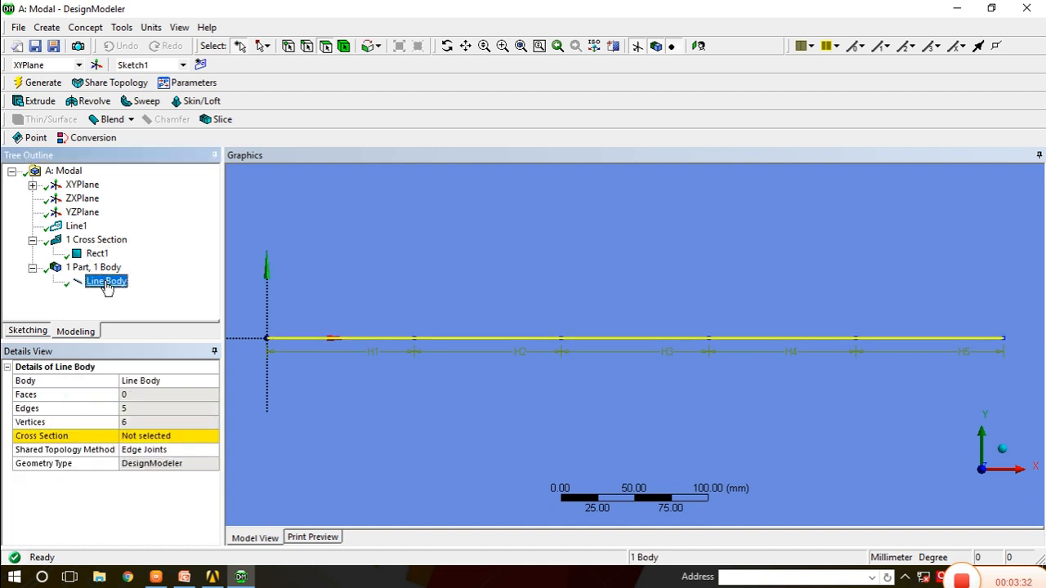
click(188, 440)
click(212, 435)
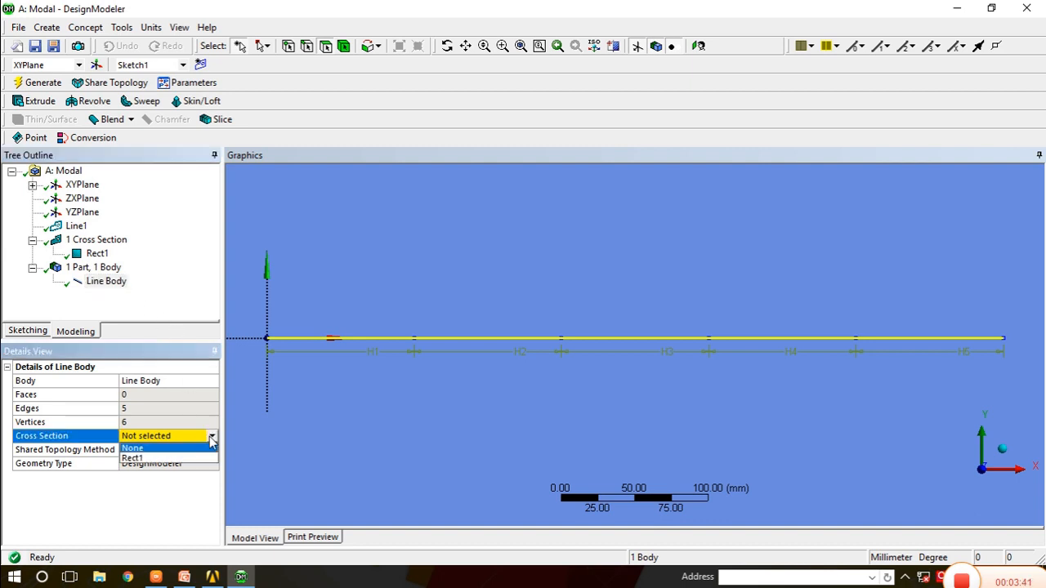
click(162, 458)
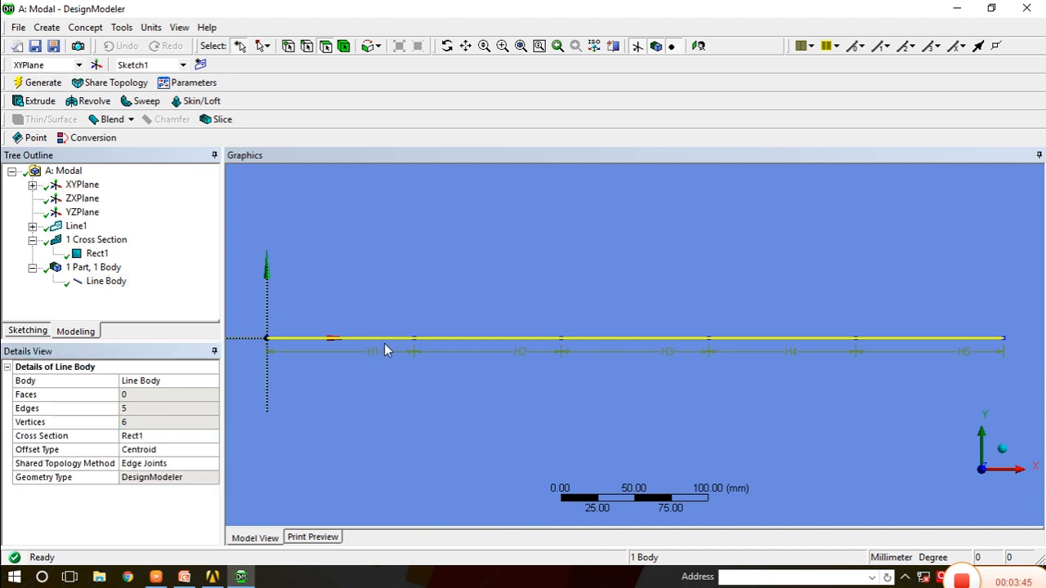
Turn on the Cross Section Solids display for the line body.
middle_drag(401, 346, 418, 385)
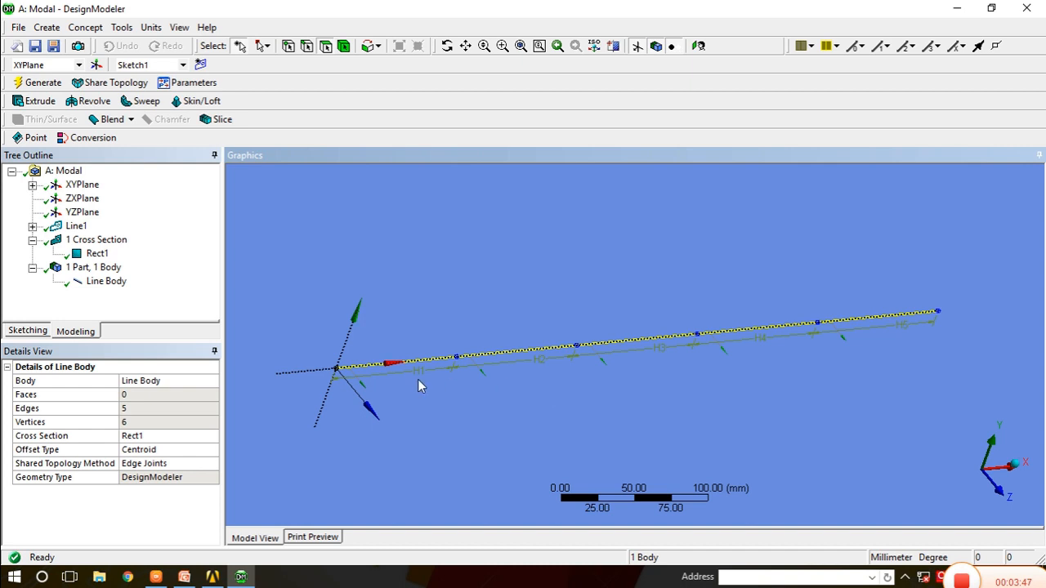
middle_drag(963, 350, 920, 302)
right_drag(920, 302, 966, 326)
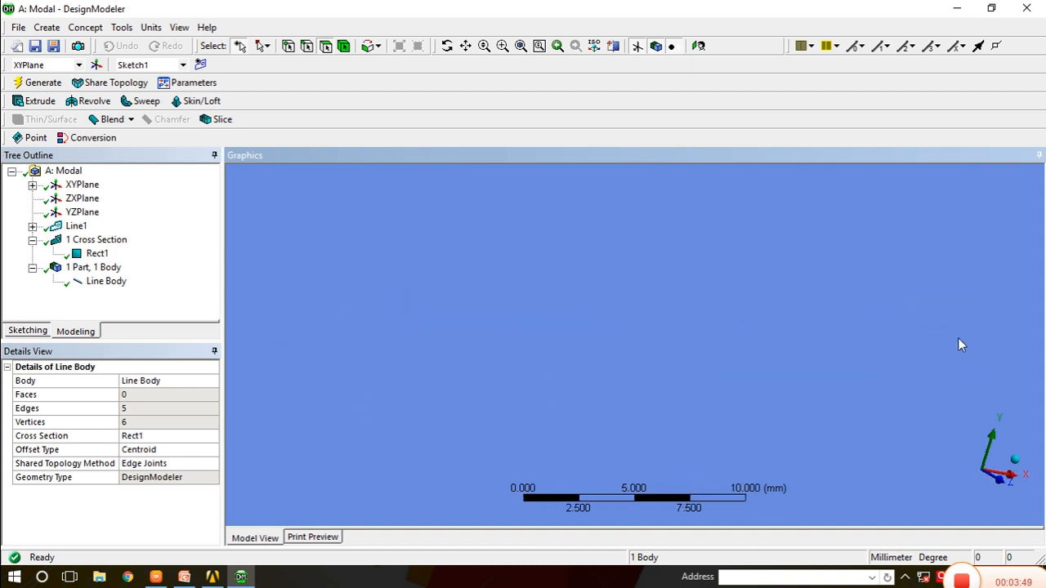
click(522, 47)
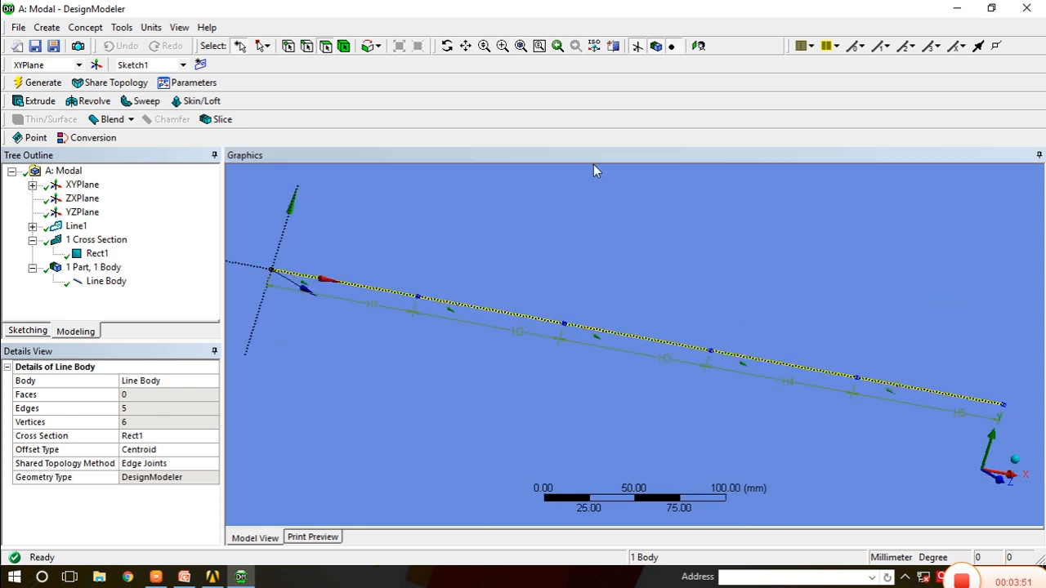
middle_drag(523, 282, 579, 355)
middle_drag(759, 320, 859, 269)
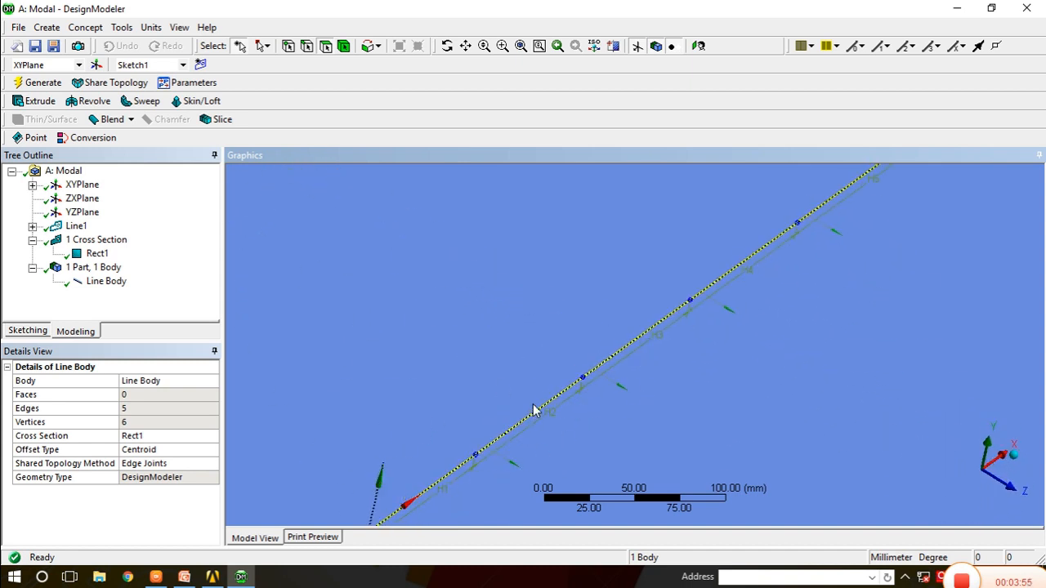
middle_drag(534, 411, 534, 381)
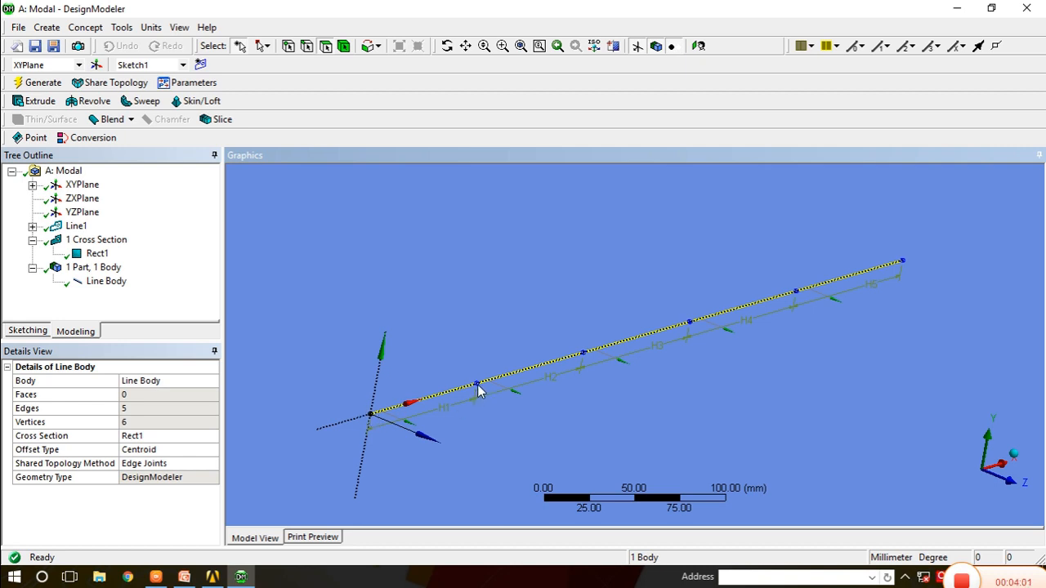
mouse_move(856, 324)
middle_down()
mouse_move(852, 292)
mouse_move(875, 304)
mouse_move(870, 319)
middle_up()
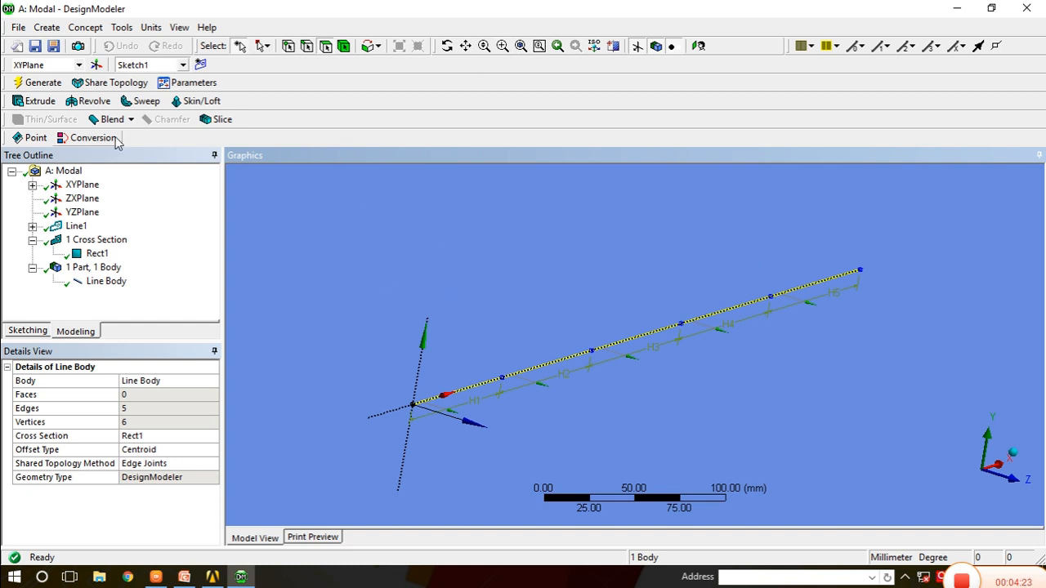
click(179, 27)
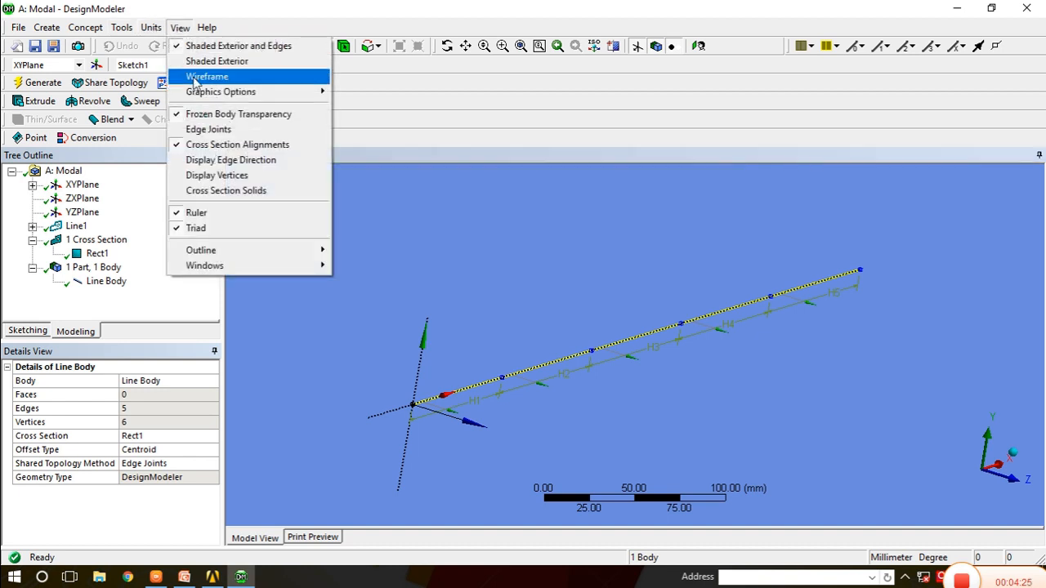
click(219, 193)
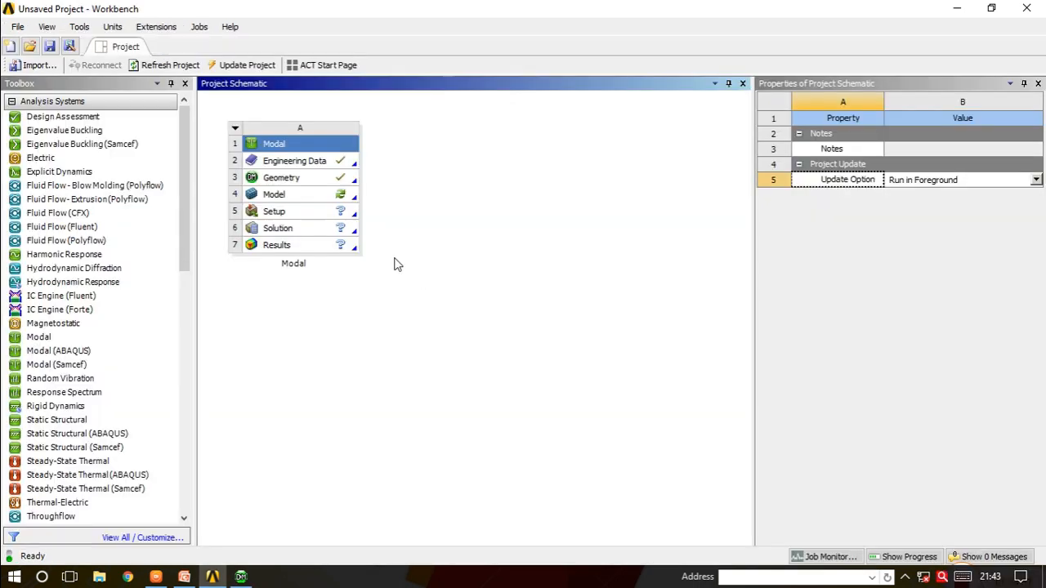
Open the Modal system's Model cell from the Workbench project schematic in Mechanical.
double_click(280, 199)
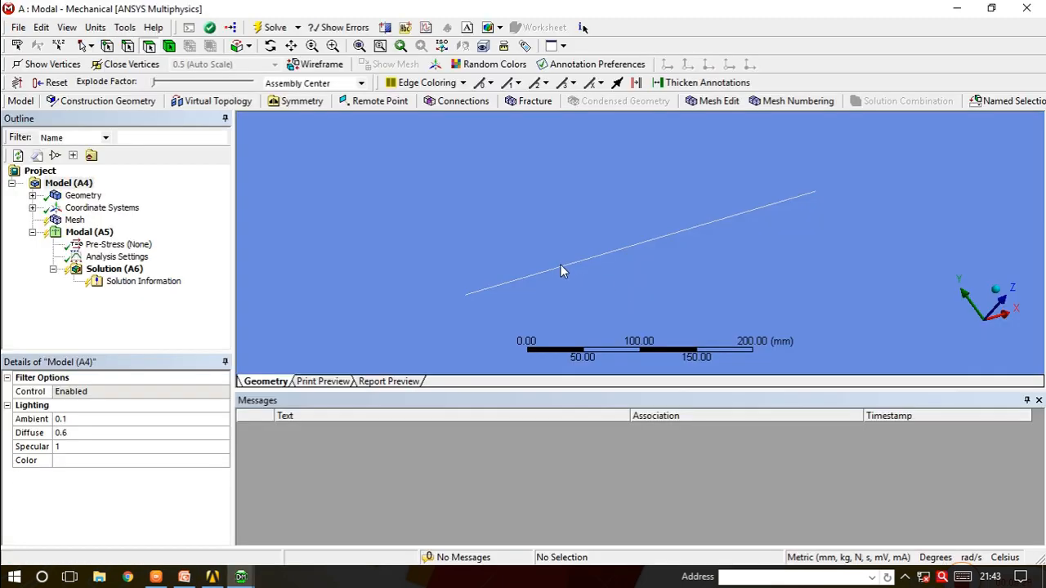
Generate the mesh of the line body with the default mesh settings.
middle_drag(577, 272, 579, 278)
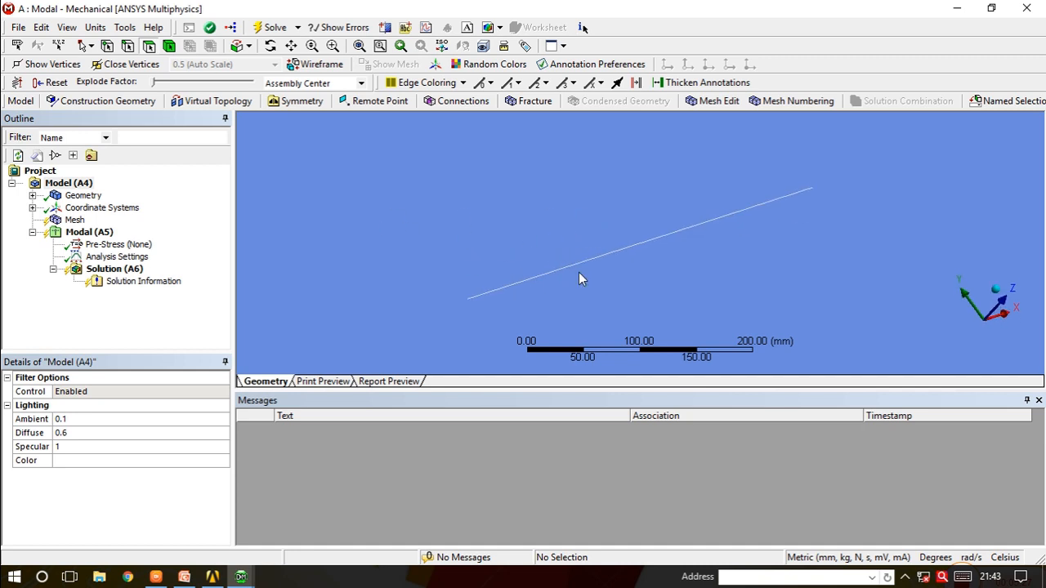
click(78, 221)
right_click(77, 220)
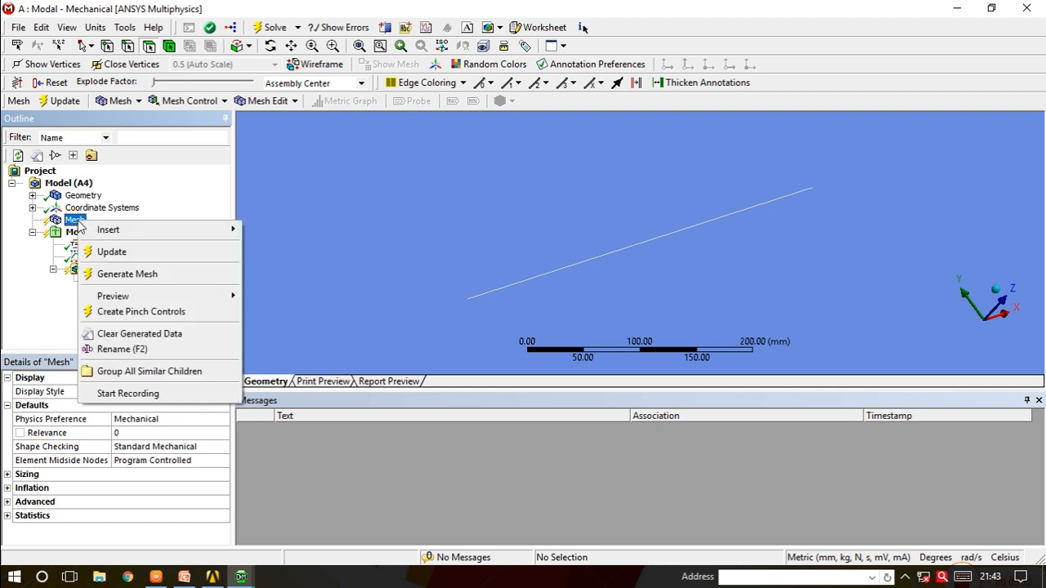
click(127, 275)
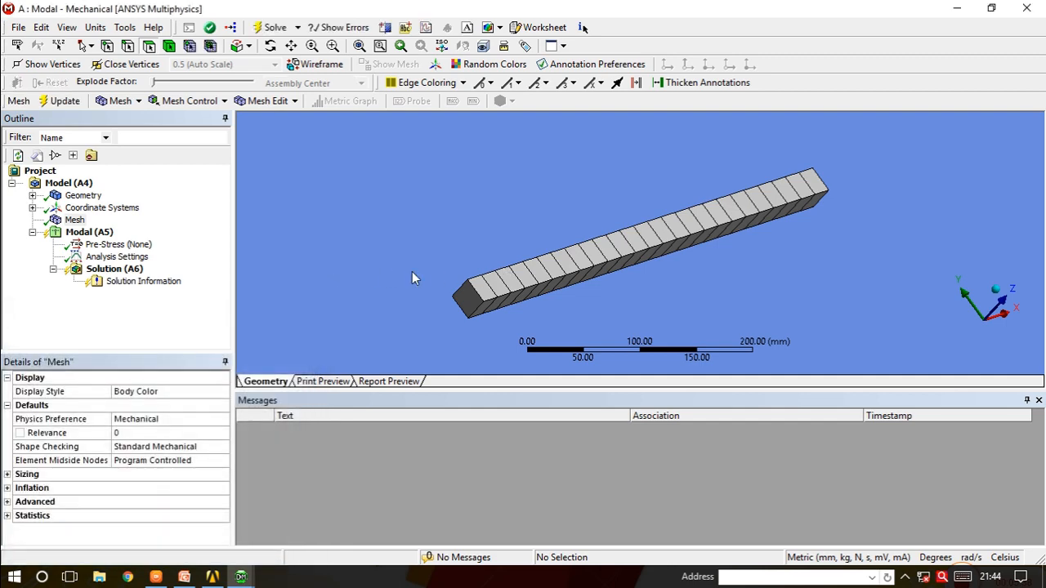
middle_drag(829, 219, 719, 269)
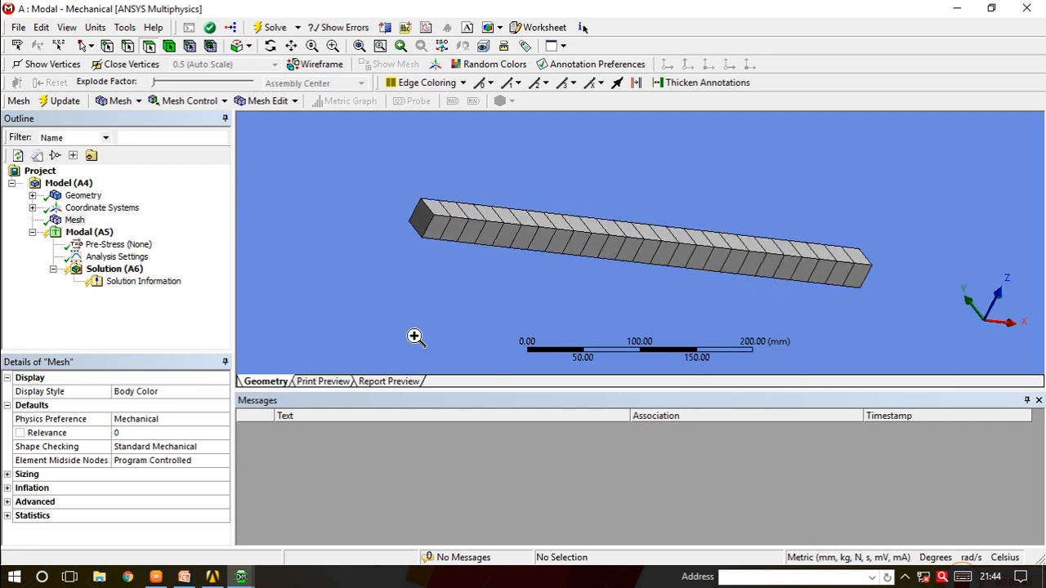
right_drag(415, 336, 388, 354)
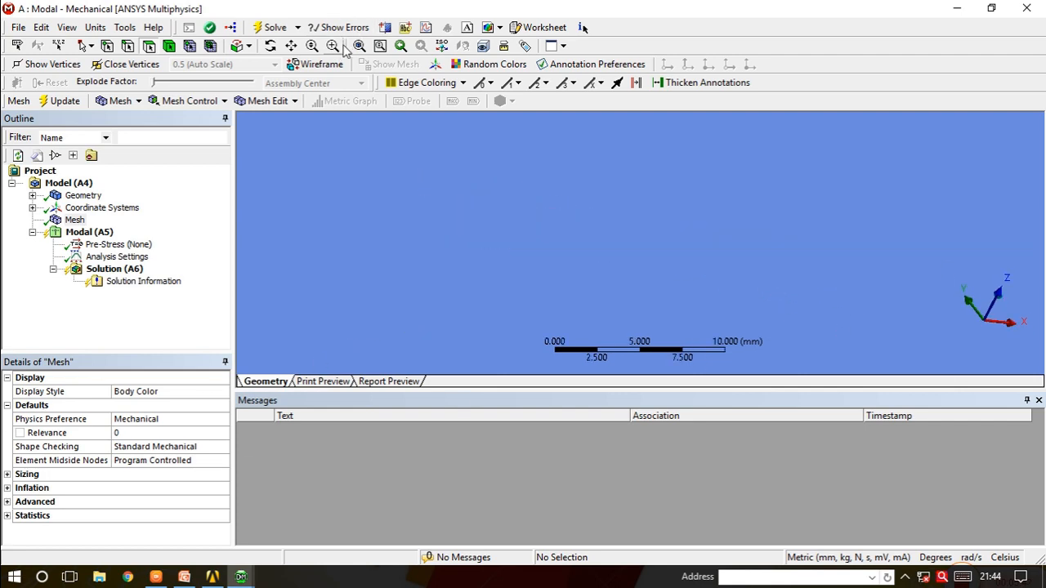
click(358, 47)
middle_drag(818, 280, 615, 248)
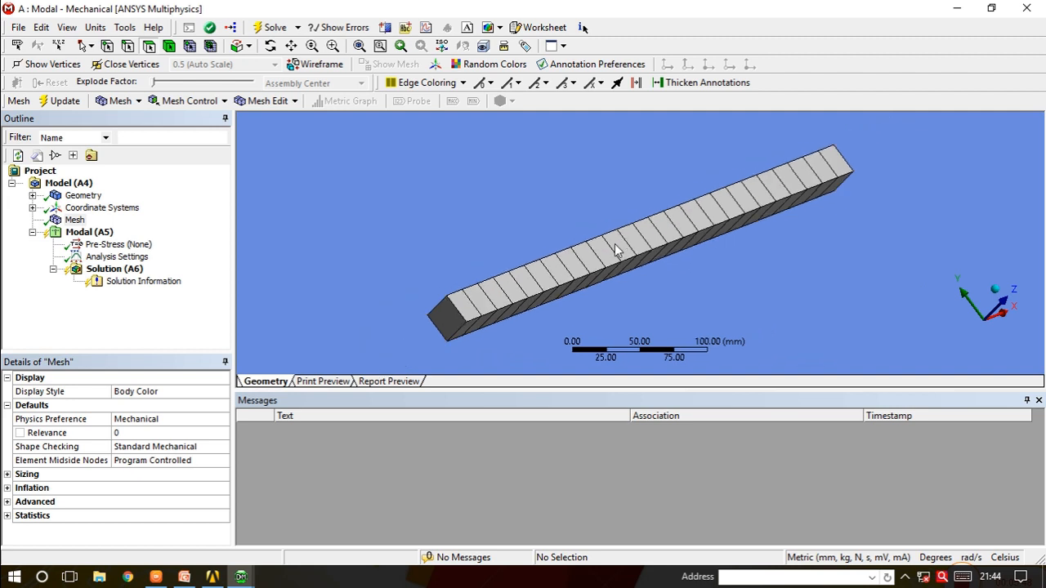
Add a Fixed Support to the Modal analysis on the beam's end vertex at the origin.
click(83, 235)
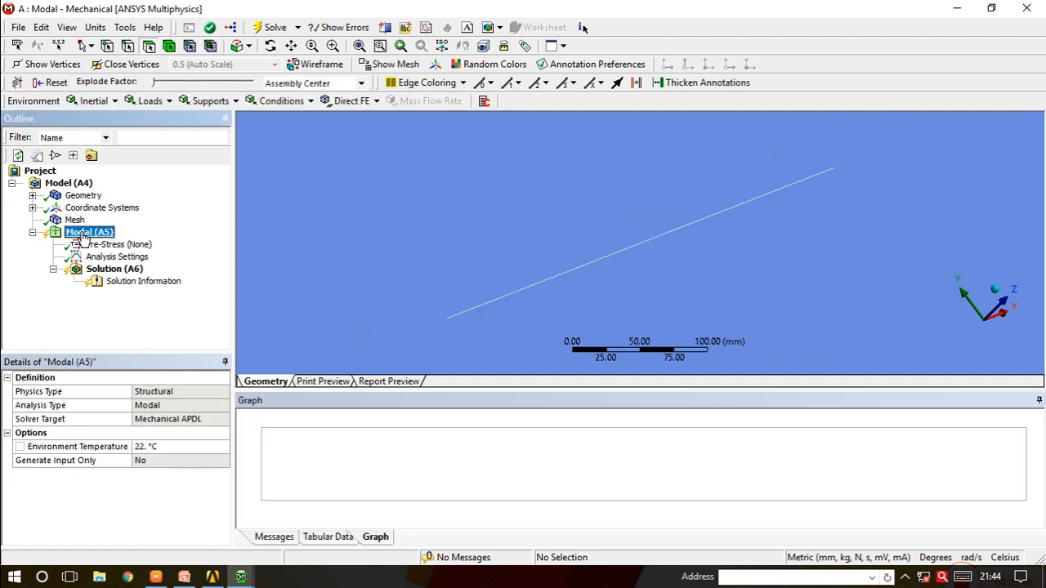
right_click(115, 233)
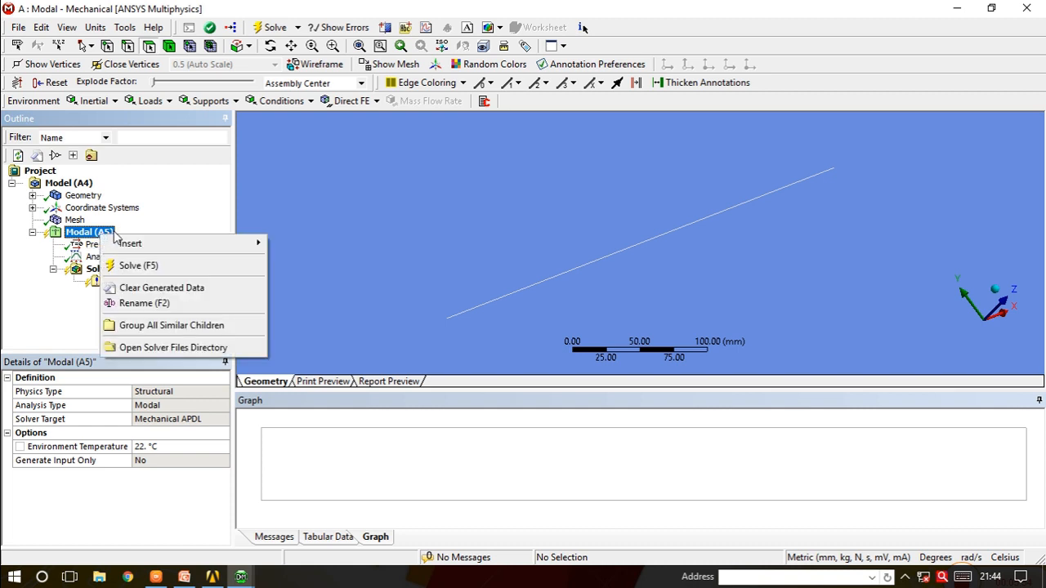
mouse_move(201, 246)
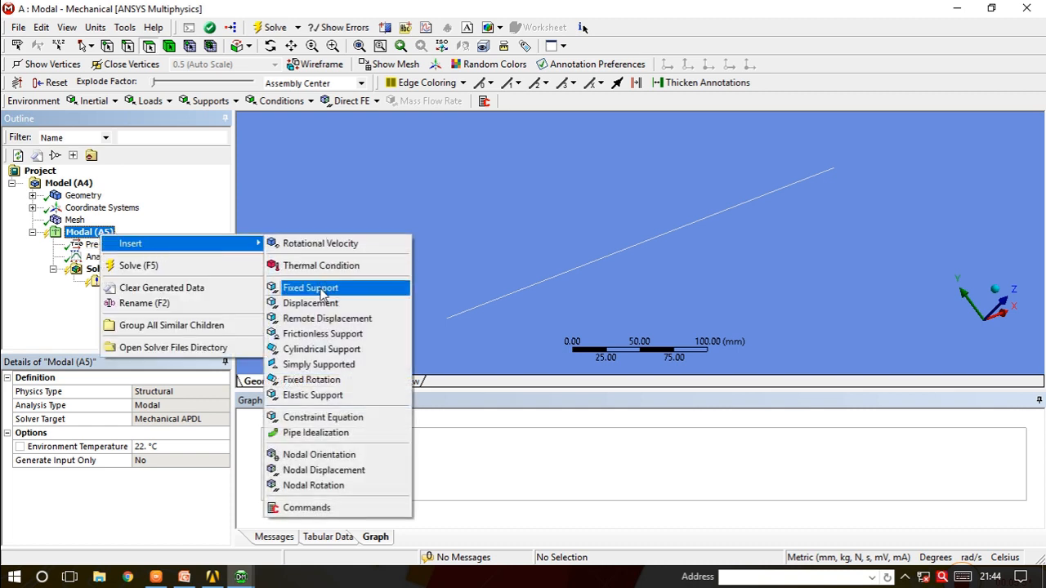
click(320, 290)
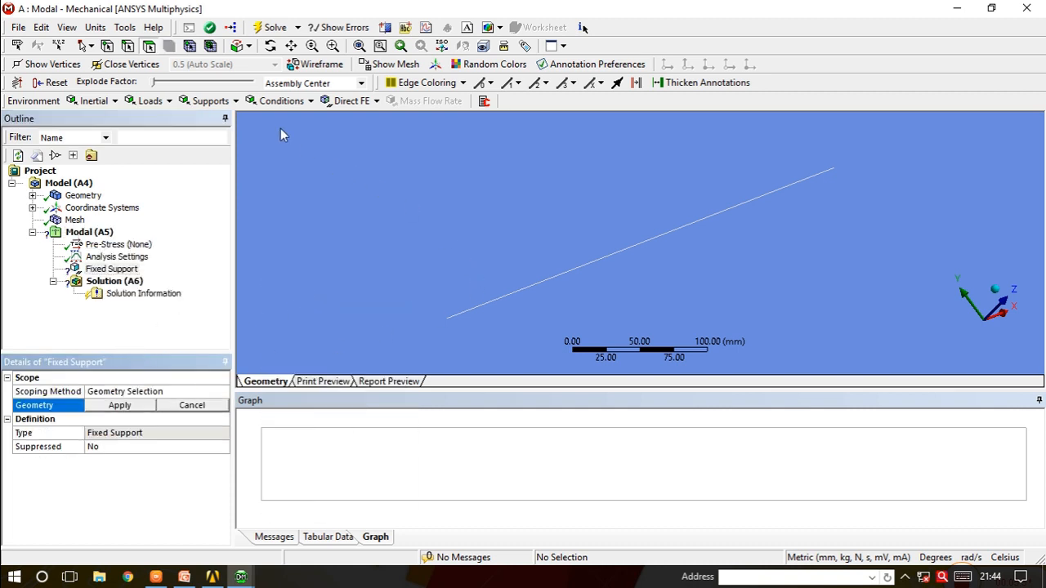
click(448, 320)
click(120, 406)
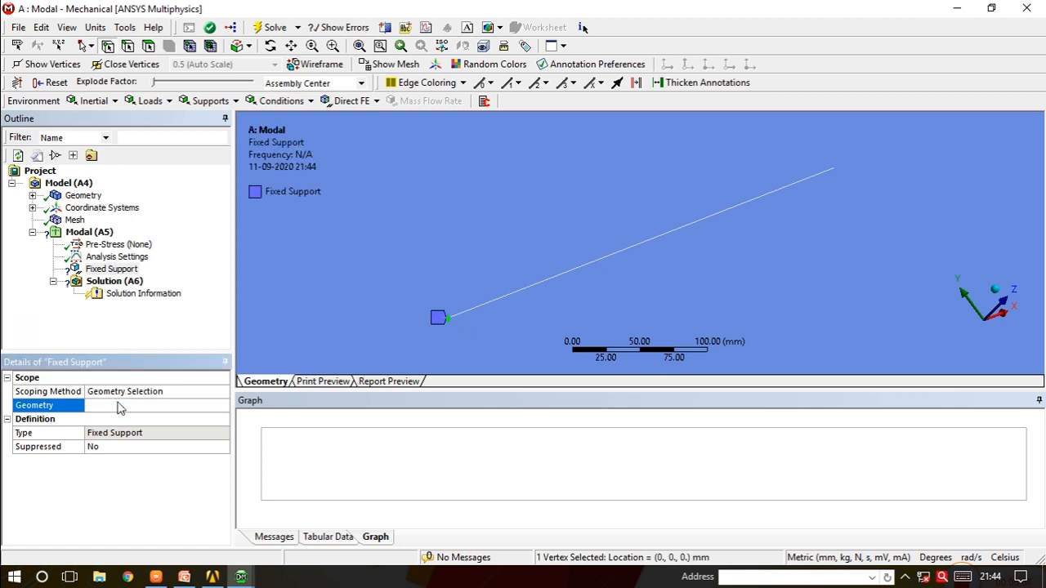
right_click(106, 234)
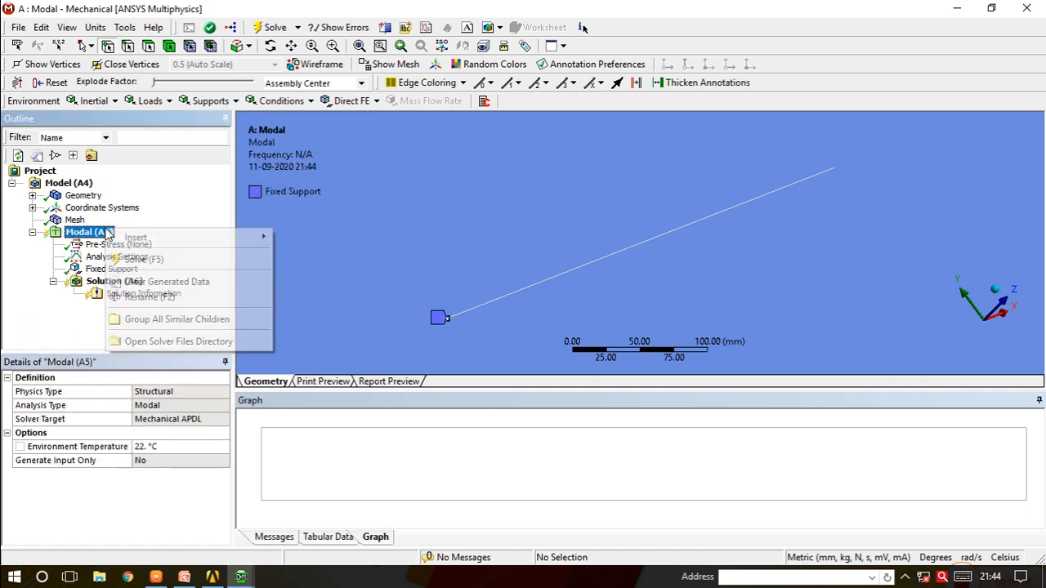
mouse_move(233, 243)
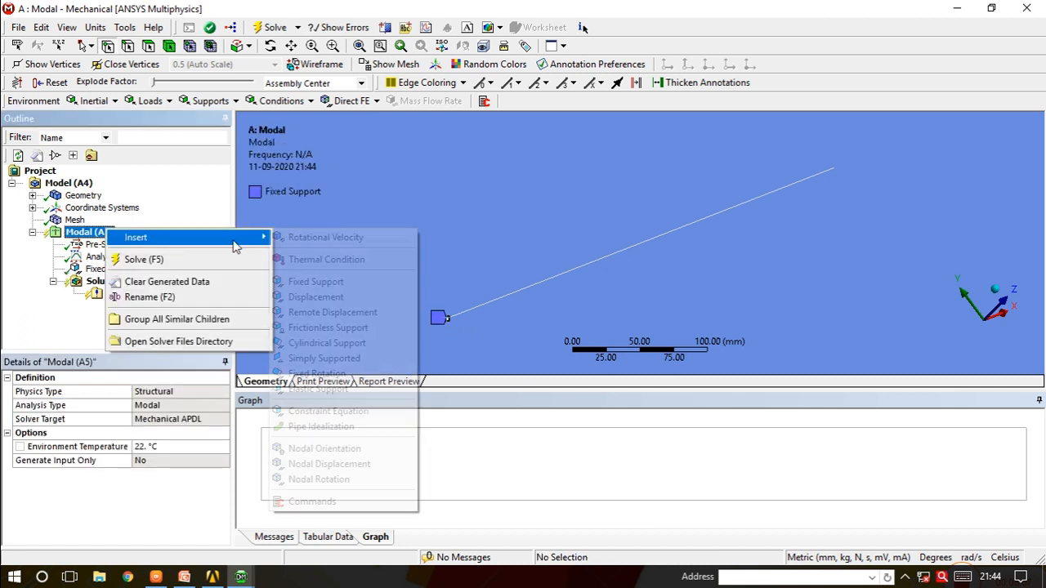
click(319, 374)
click(129, 282)
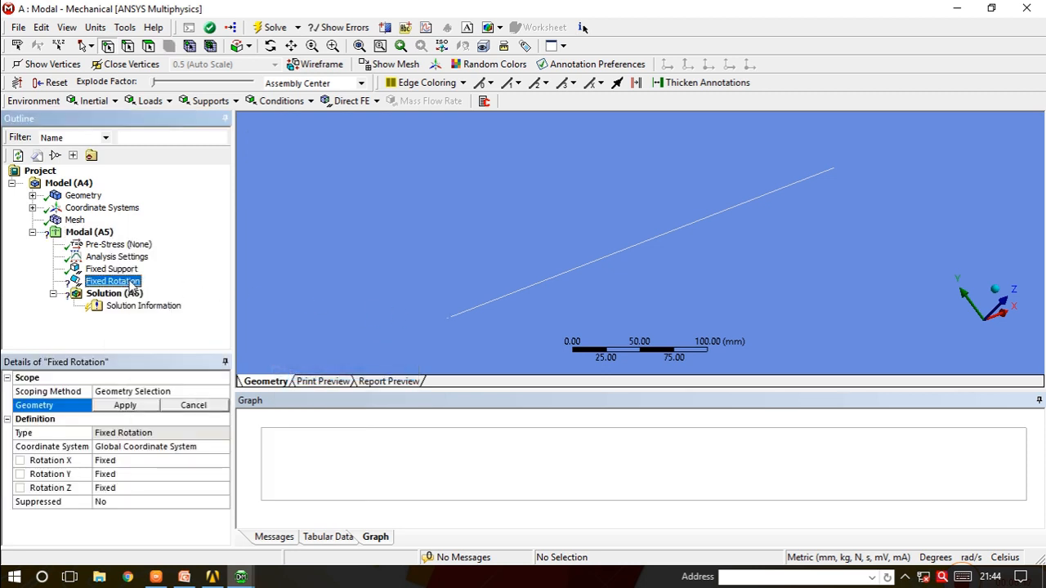
right_click(132, 286)
click(152, 389)
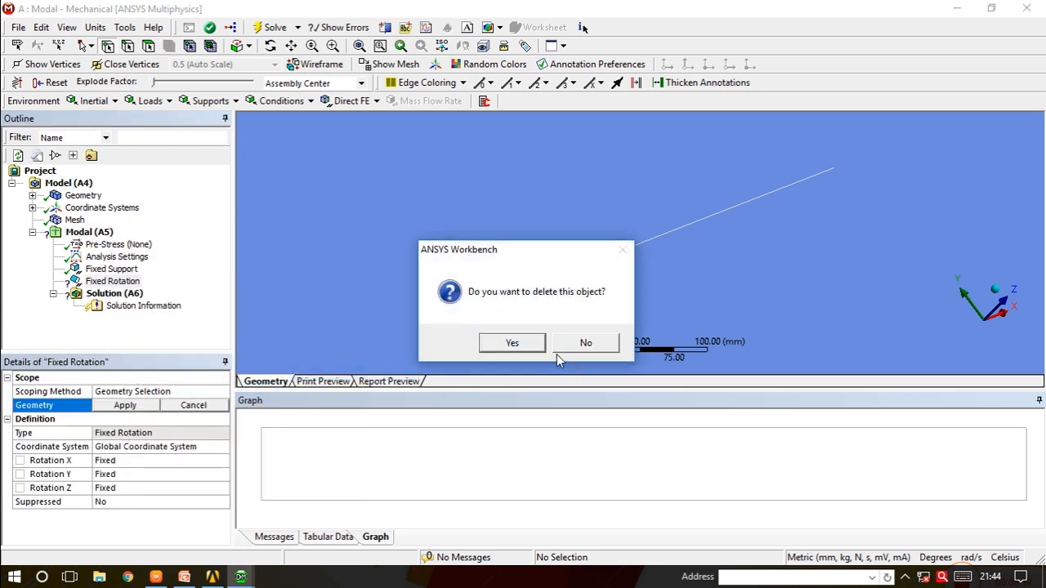
click(512, 342)
Add a second Fixed Support on the beam's opposite end vertex at X = 500 mm.
click(89, 232)
right_click(91, 233)
mouse_move(235, 245)
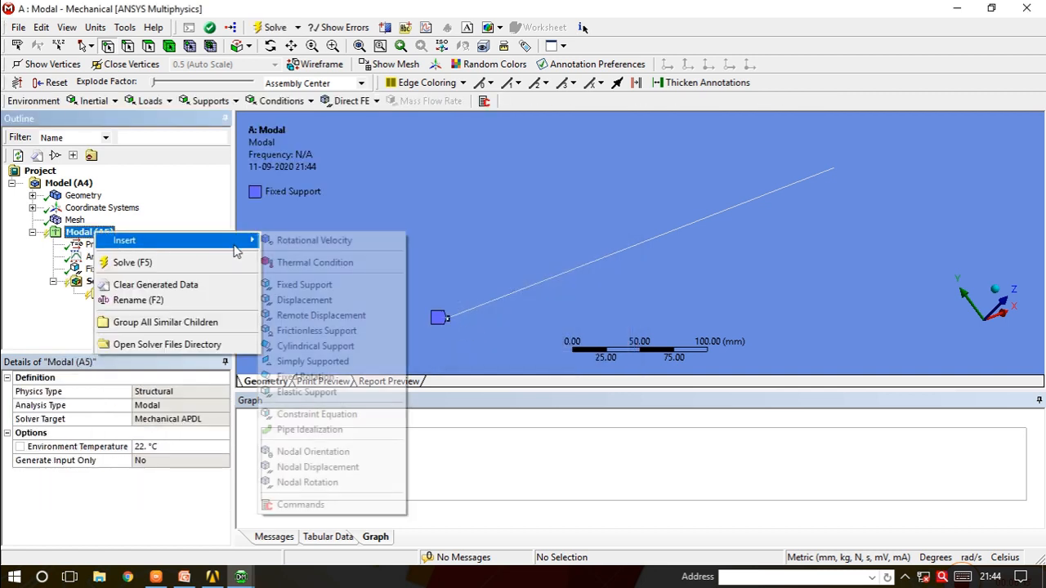
click(323, 284)
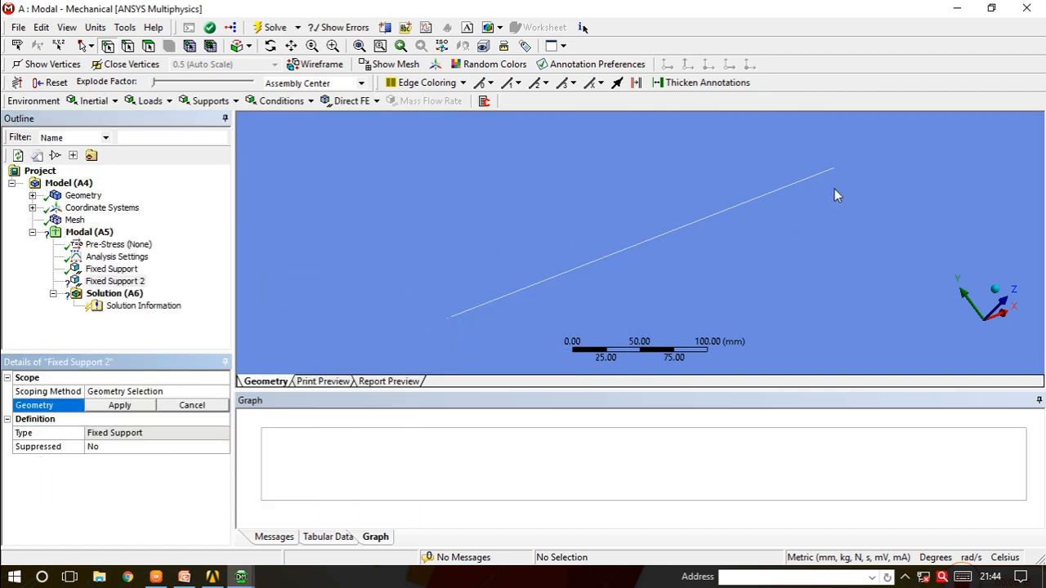
click(836, 168)
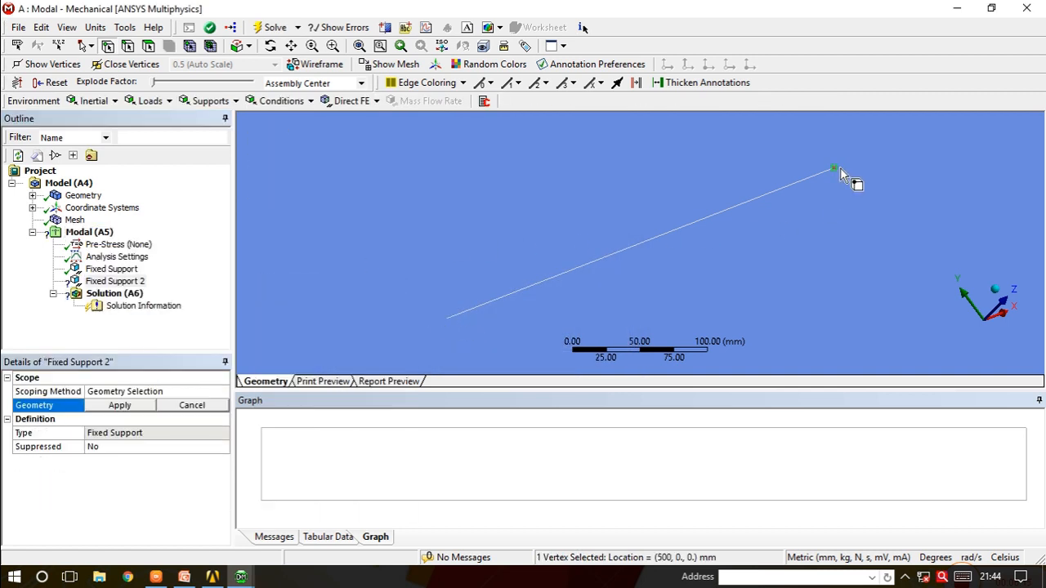
click(135, 405)
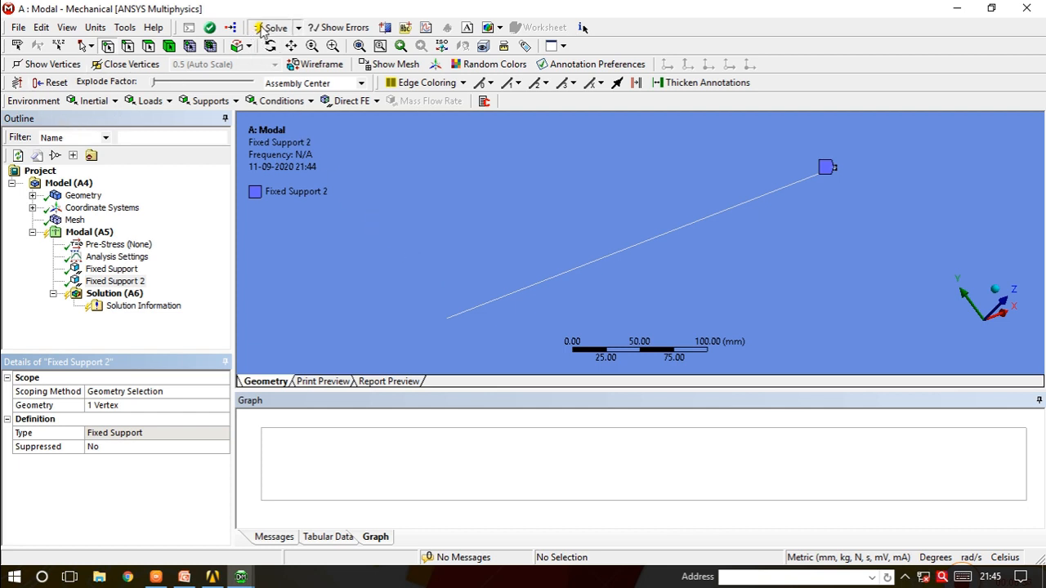
Solve the Modal analysis and display the Solution's mode frequencies as tabular data.
click(326, 537)
click(378, 538)
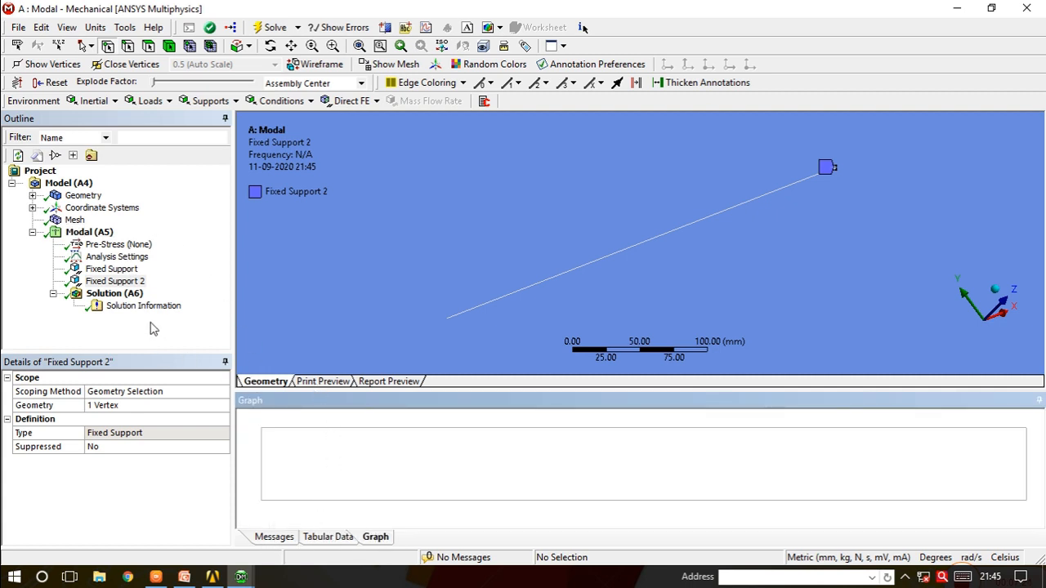
click(115, 294)
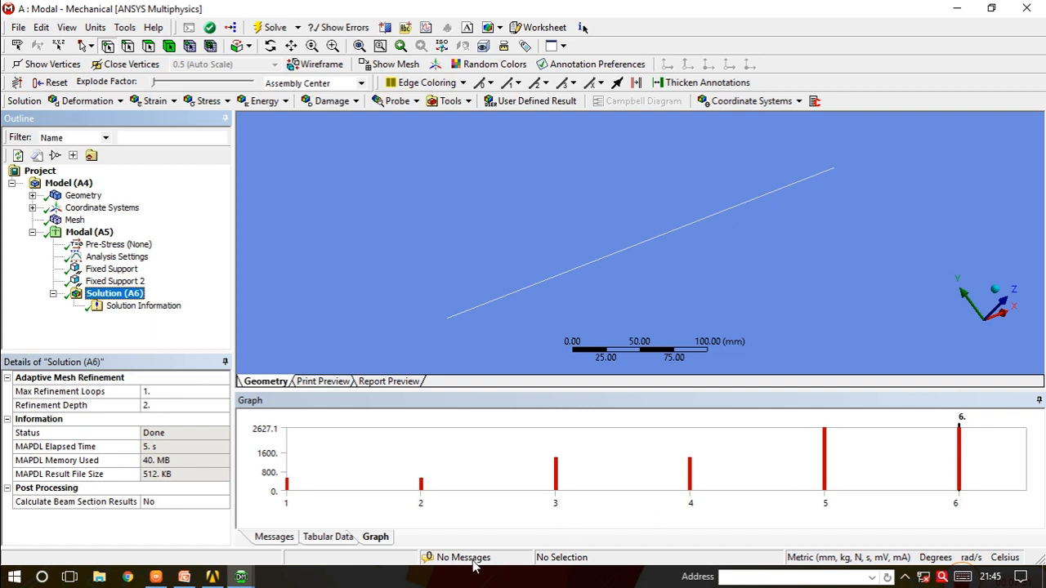
click(323, 537)
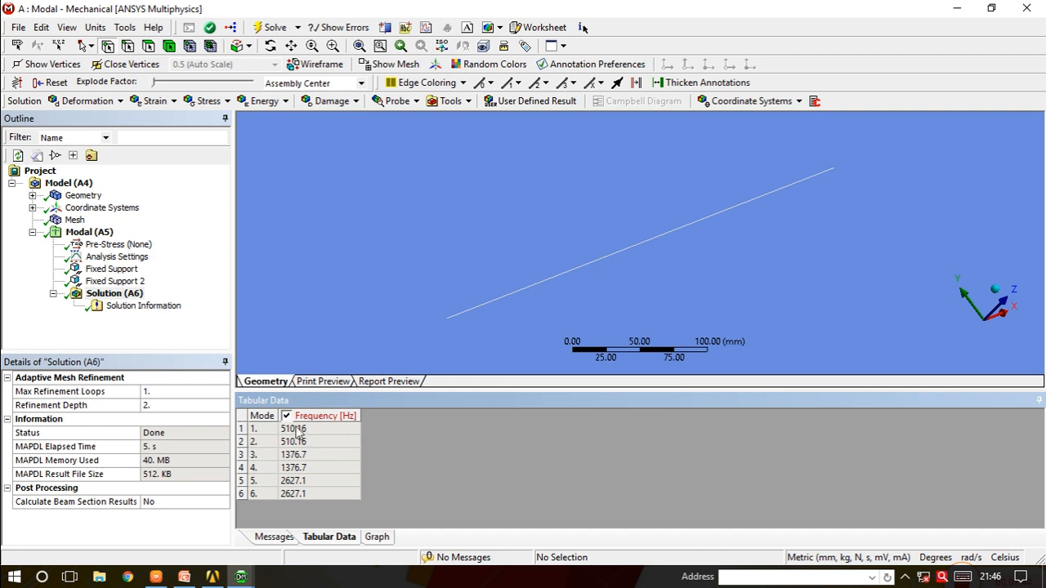
Create mode shape results for all six modal frequencies and evaluate the resulting Total Deformation objects.
drag(311, 429, 317, 495)
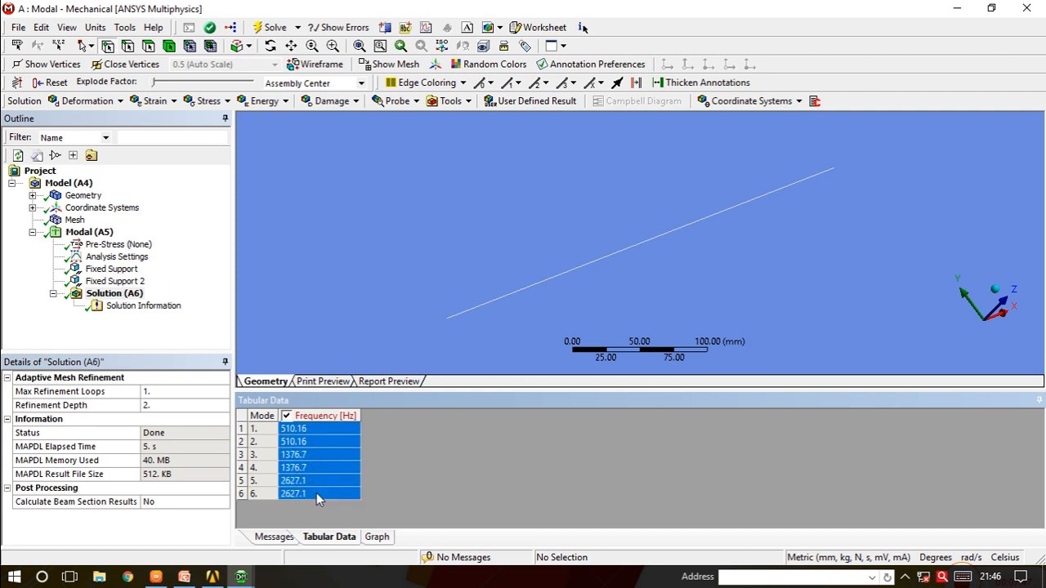
right_click(342, 432)
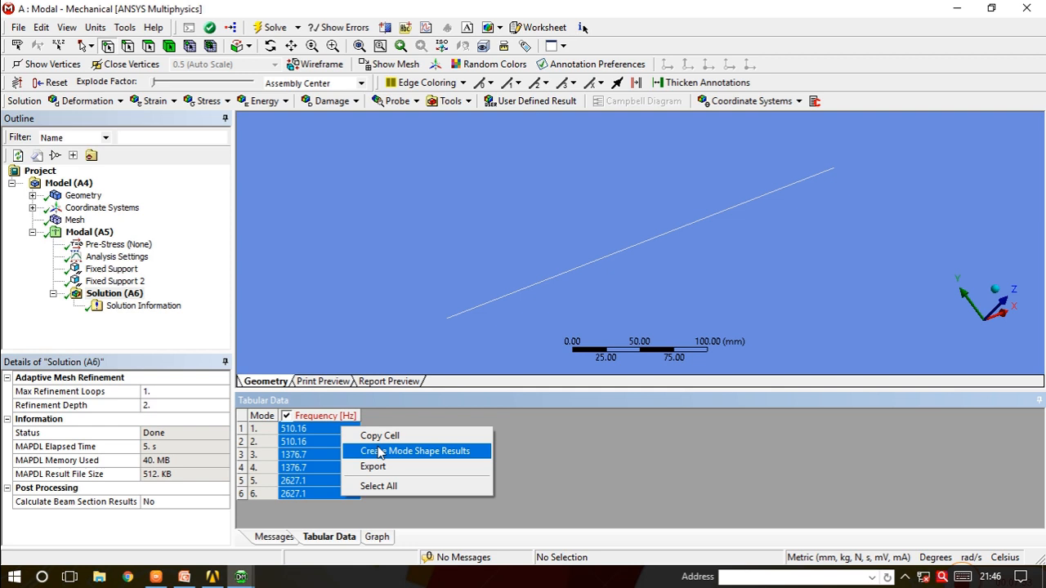
click(380, 452)
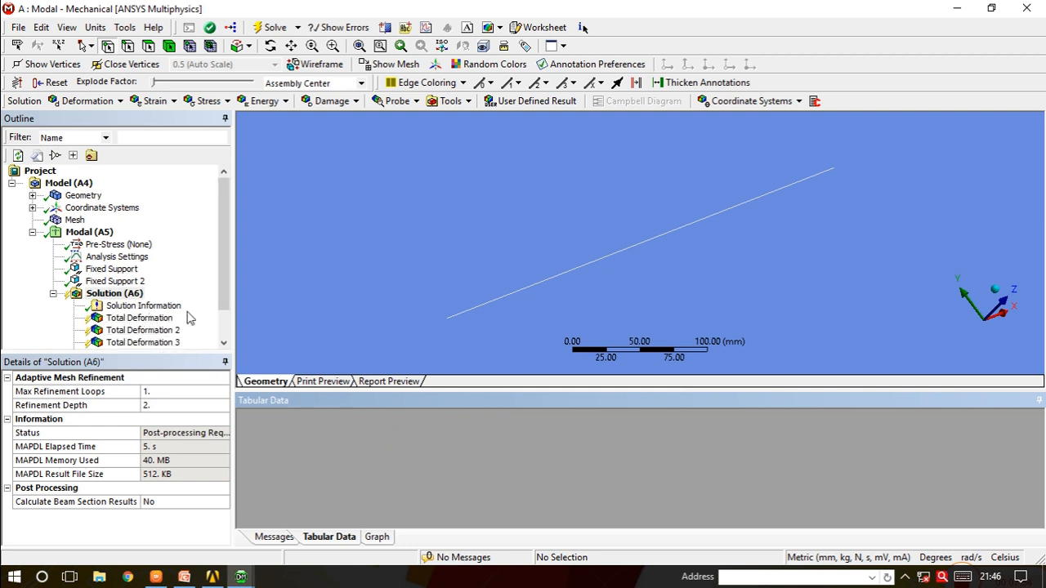
drag(227, 293, 232, 334)
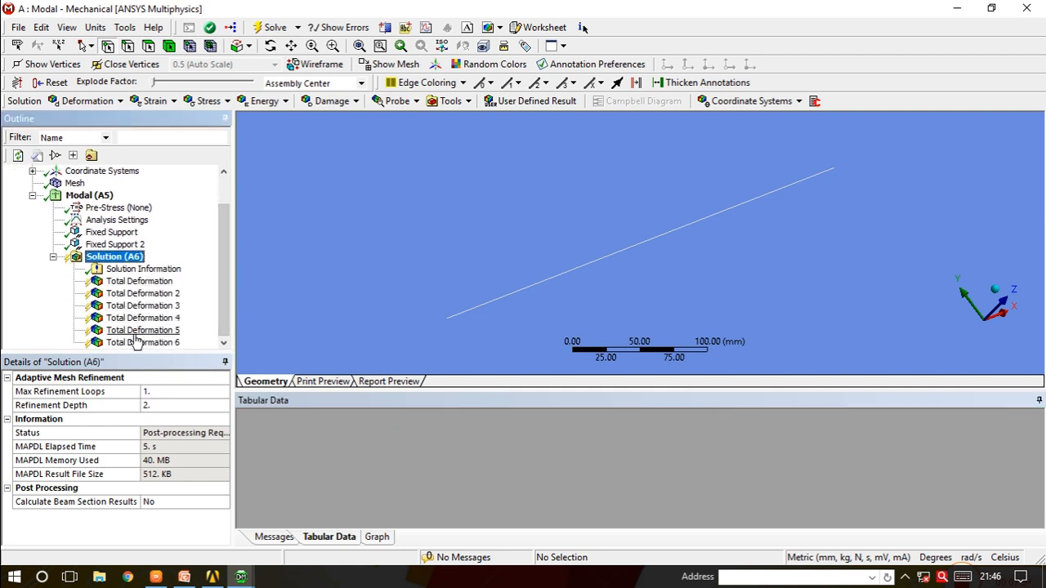
click(269, 28)
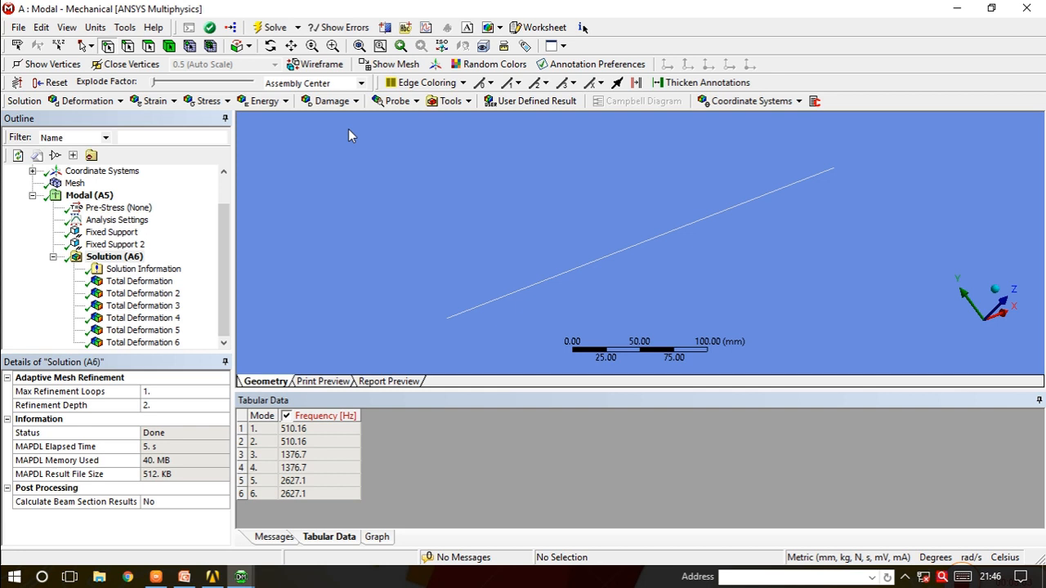
Animate the mode 1 Total Deformation result and examine its bending shape from the side.
click(161, 282)
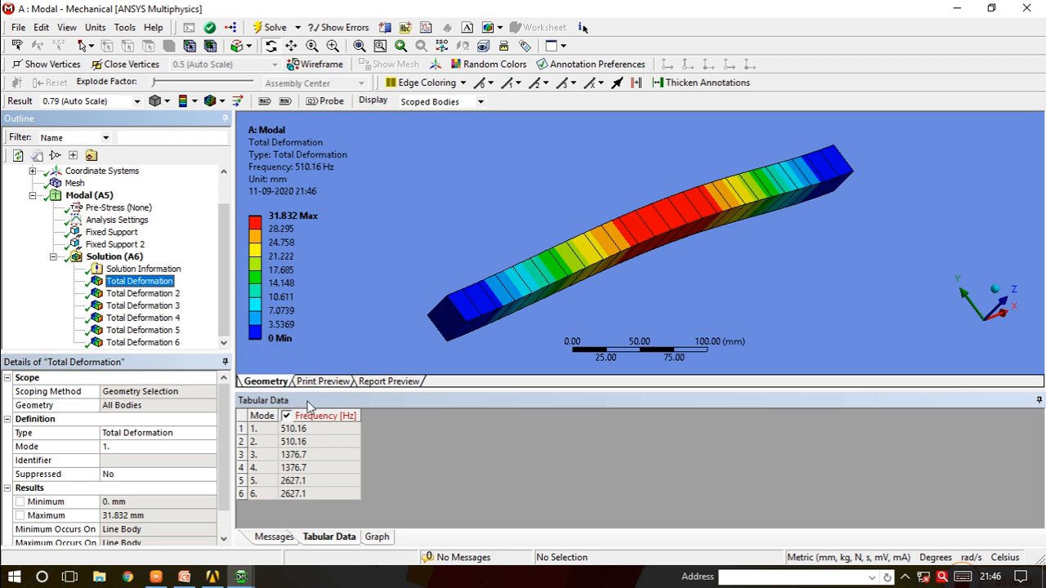
click(377, 537)
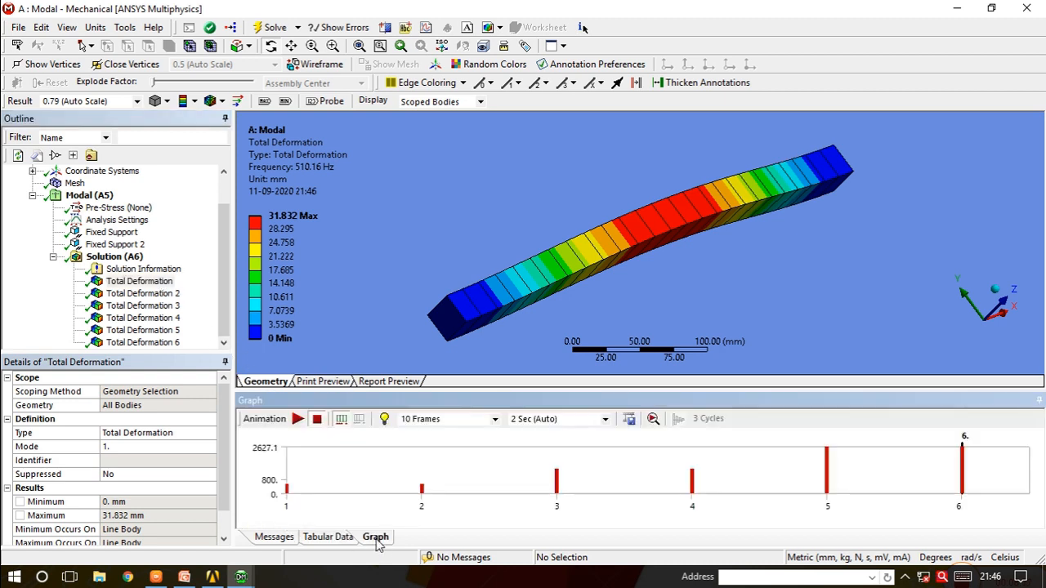
click(297, 418)
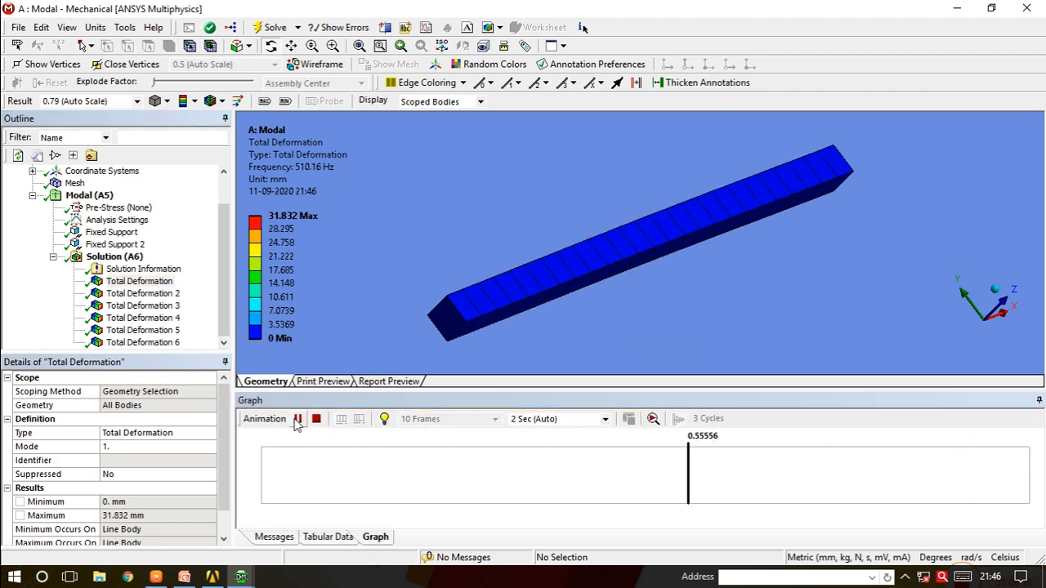
mouse_move(637, 212)
middle_down()
mouse_move(707, 175)
mouse_move(729, 204)
mouse_move(773, 189)
mouse_move(760, 157)
mouse_move(622, 201)
mouse_move(605, 197)
mouse_move(813, 199)
mouse_move(569, 239)
middle_up()
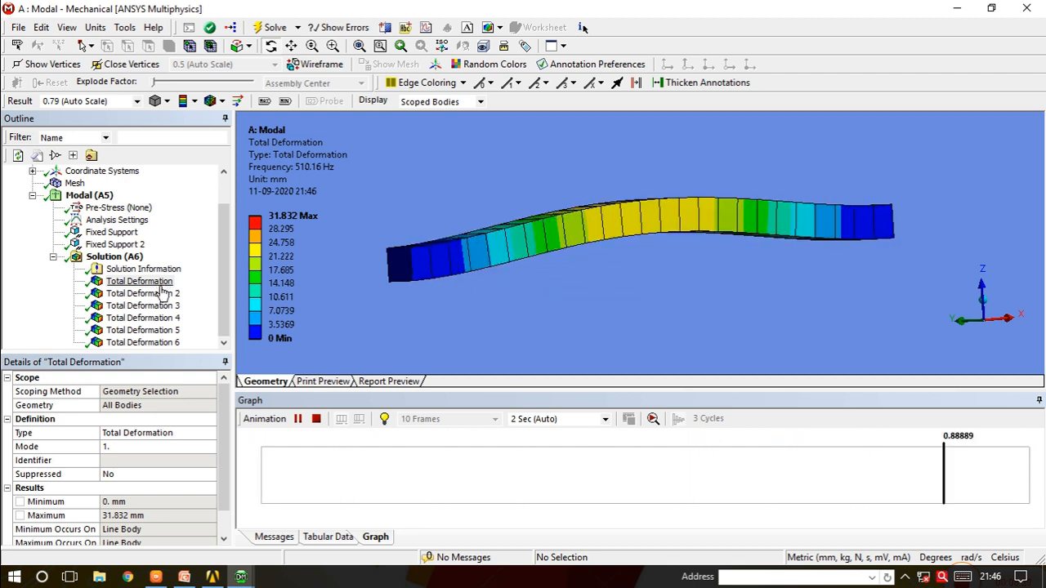
Animate the mode 2 result, Total Deformation 2, and examine its bending direction from another angle.
click(160, 294)
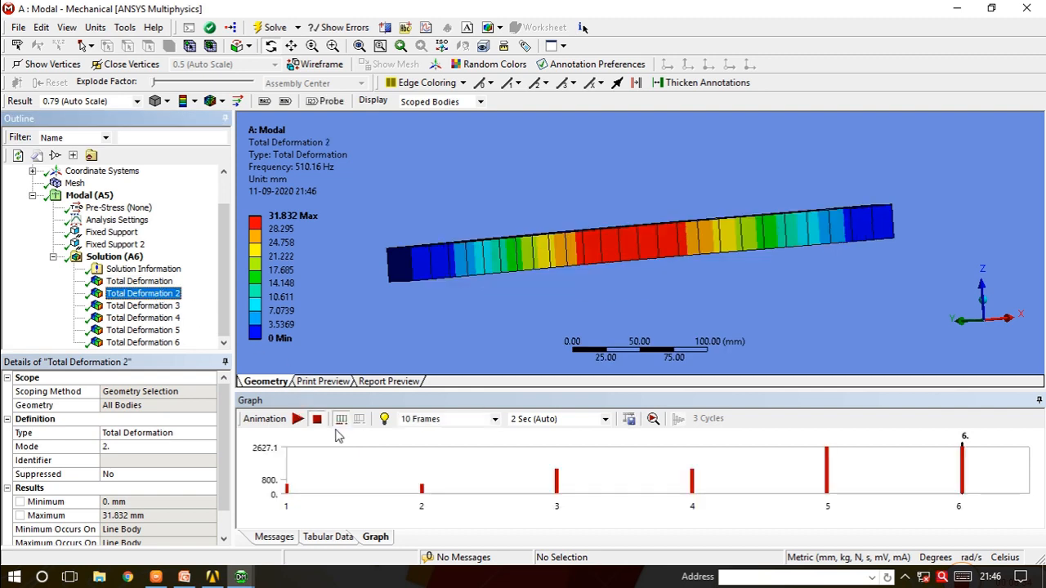
click(297, 420)
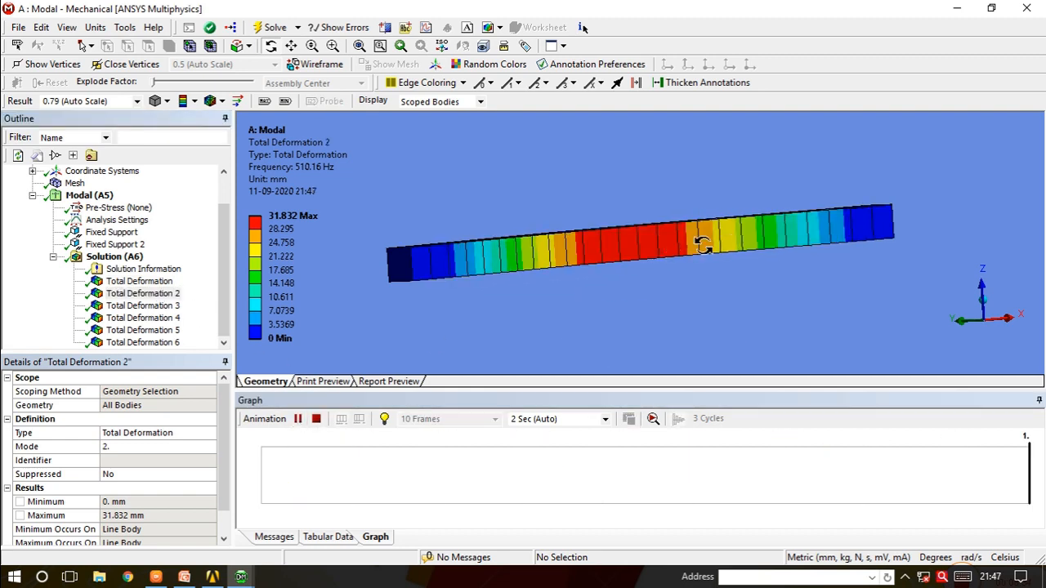
drag(695, 236, 853, 259)
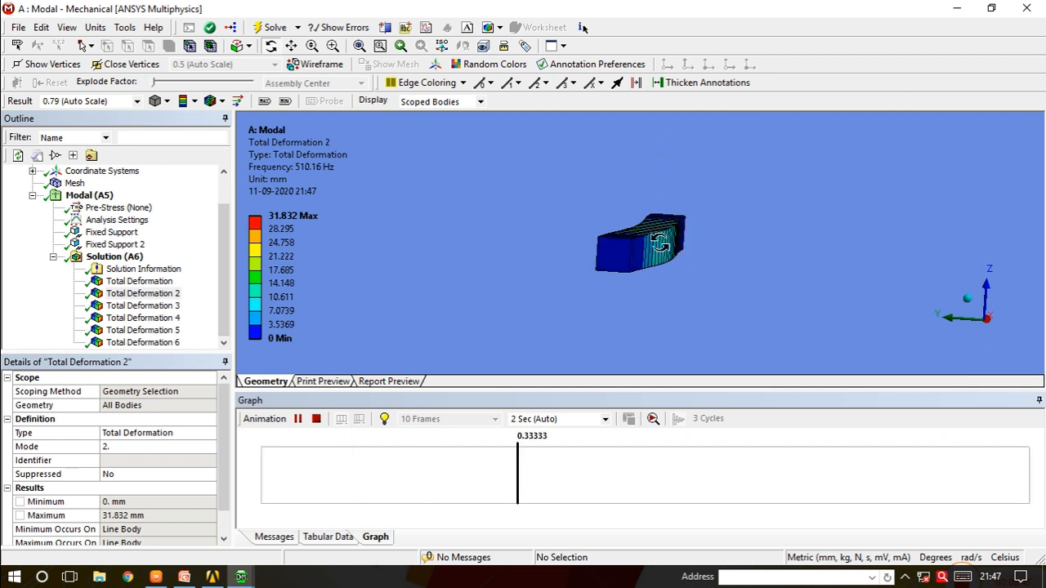
Animate Total Deformation 3, 4 and 6 in turn to examine the mode 3, 4 and 6 shapes, stopping on mode 6.
click(160, 305)
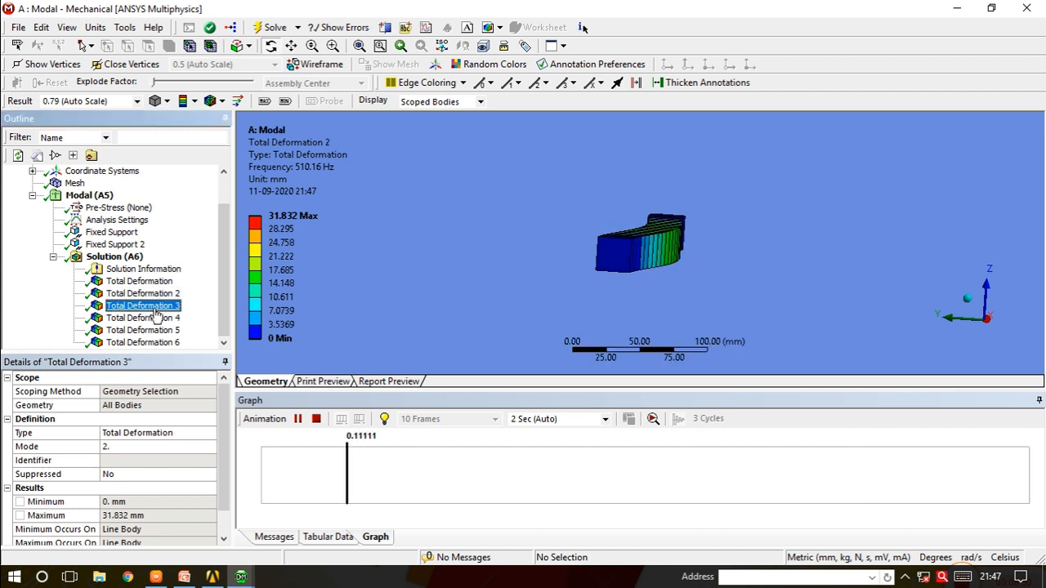
click(298, 423)
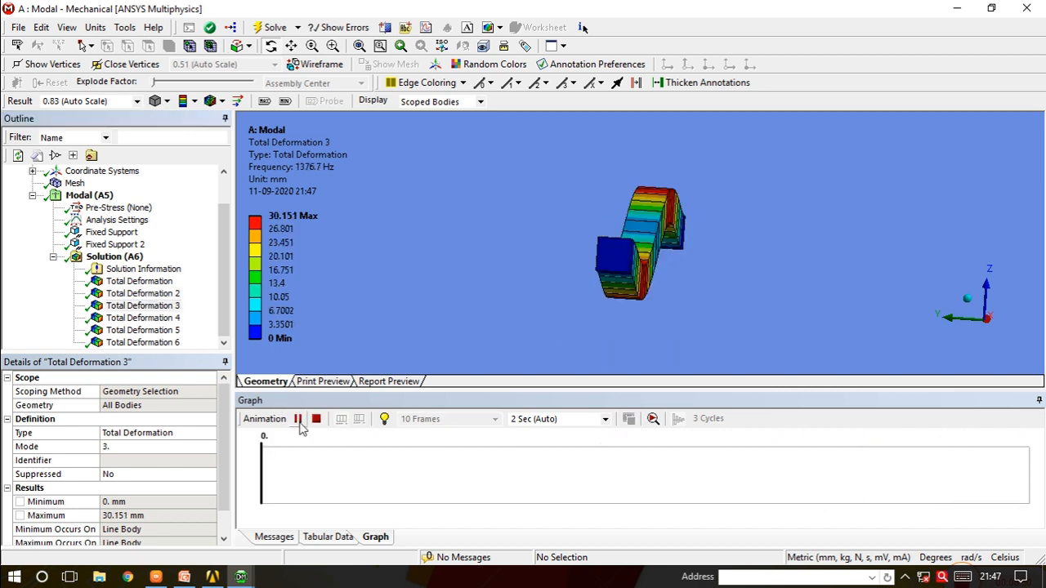
click(141, 321)
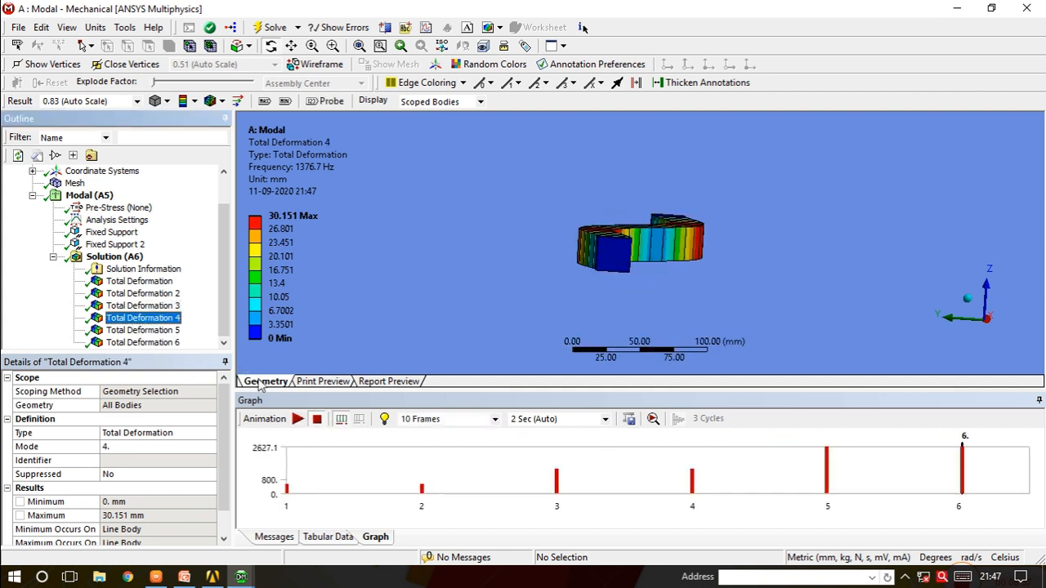
click(298, 419)
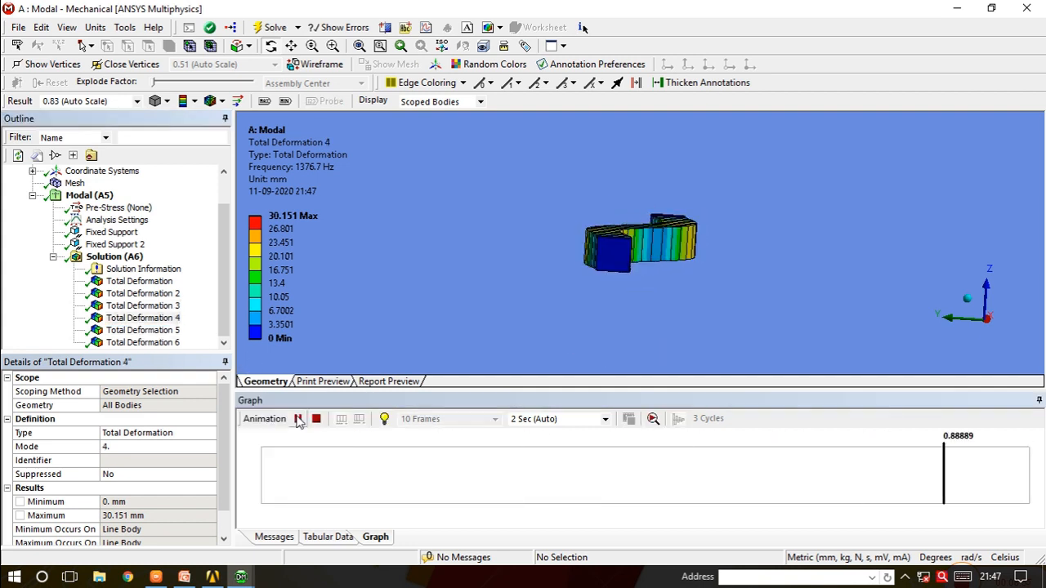
click(143, 342)
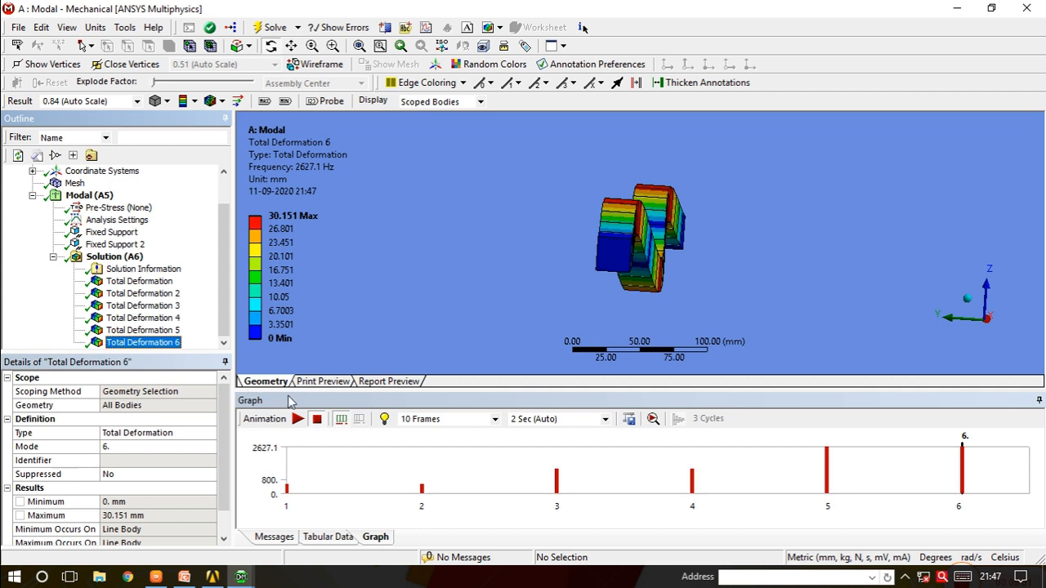
click(299, 420)
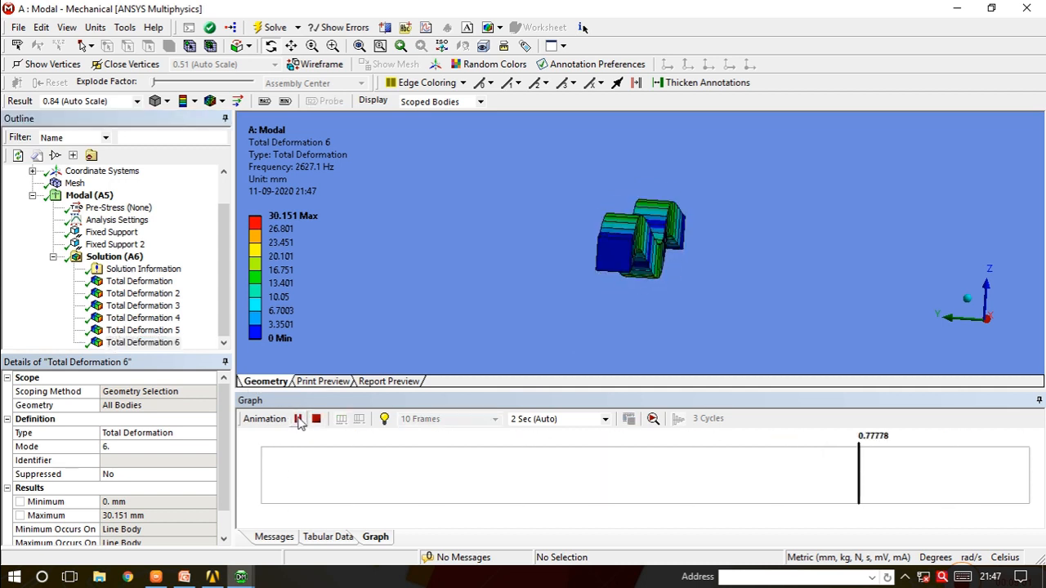
click(298, 421)
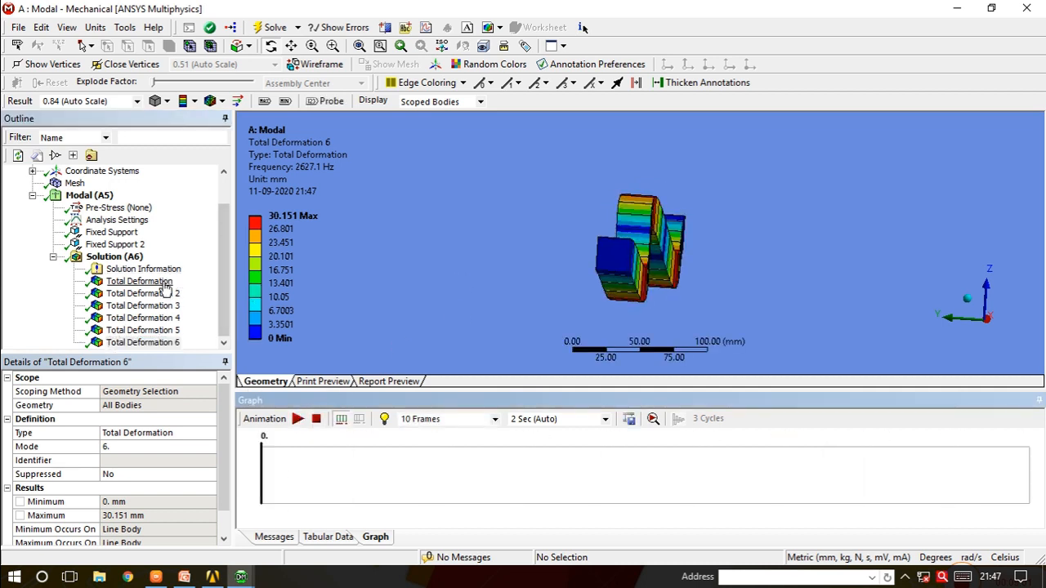
Animate the mode 1 Total Deformation result again and review the tabulated frequencies of all modes.
click(143, 281)
click(297, 419)
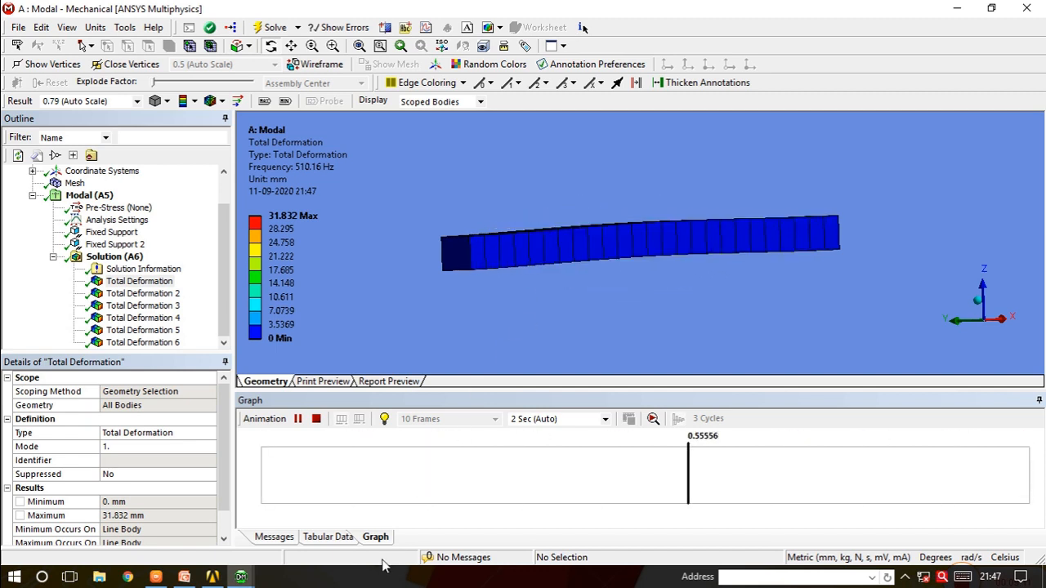
click(328, 537)
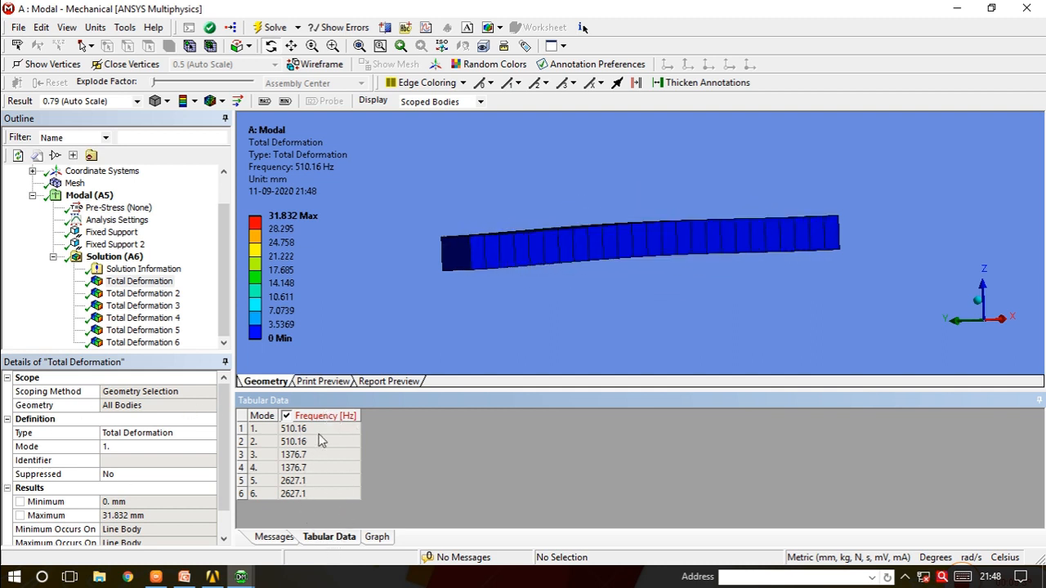
Switch to Workbench and add a Transient Structural system that shares the Modal system's Engineering Data, Geometry and Model.
click(212, 577)
drag(185, 251, 206, 344)
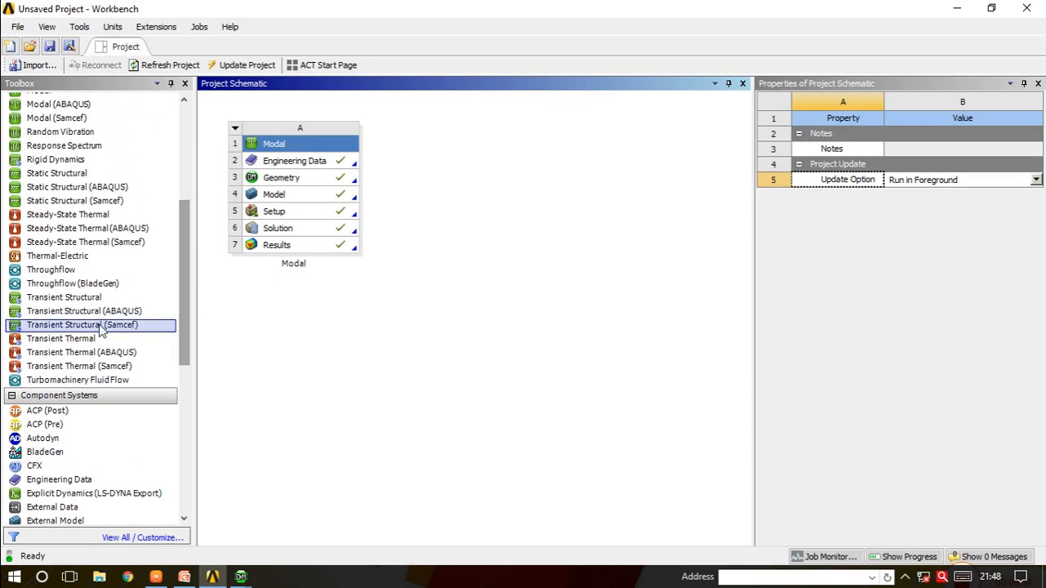
drag(90, 304, 319, 193)
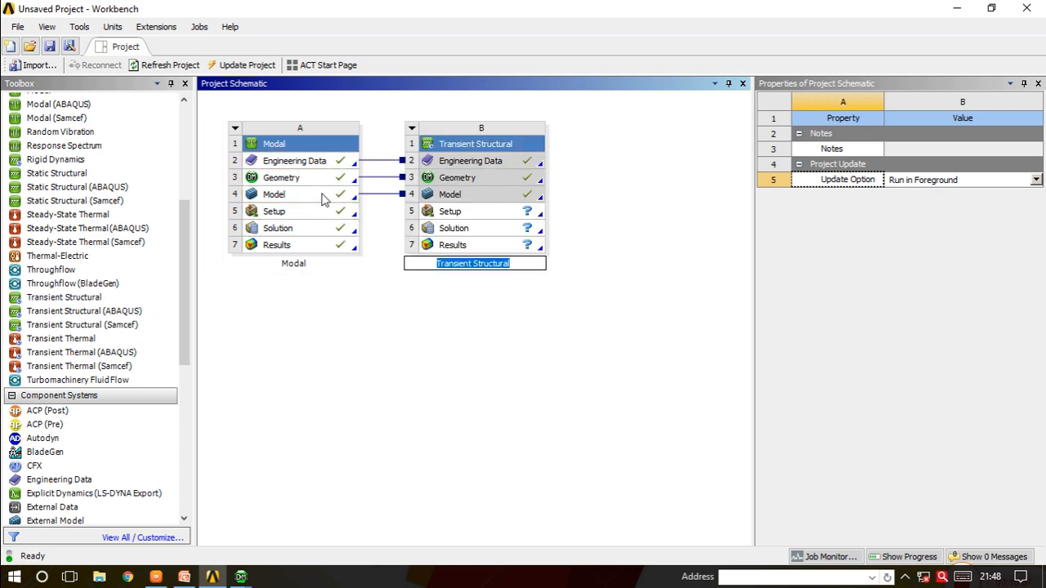
click(491, 312)
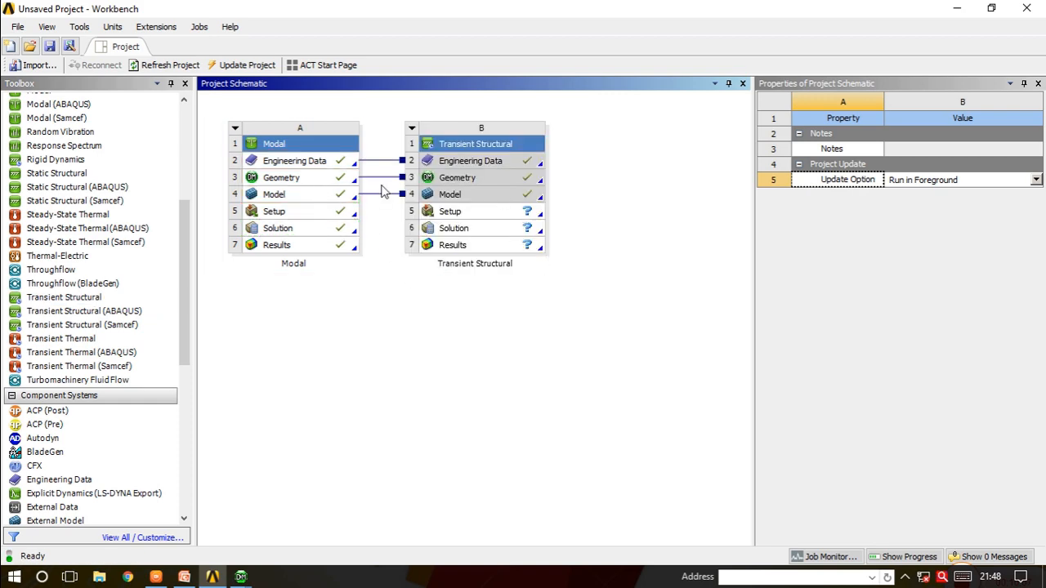
Open the shared Model in Mechanical and close the Messages window to enlarge the beam view.
click(301, 204)
double_click(299, 202)
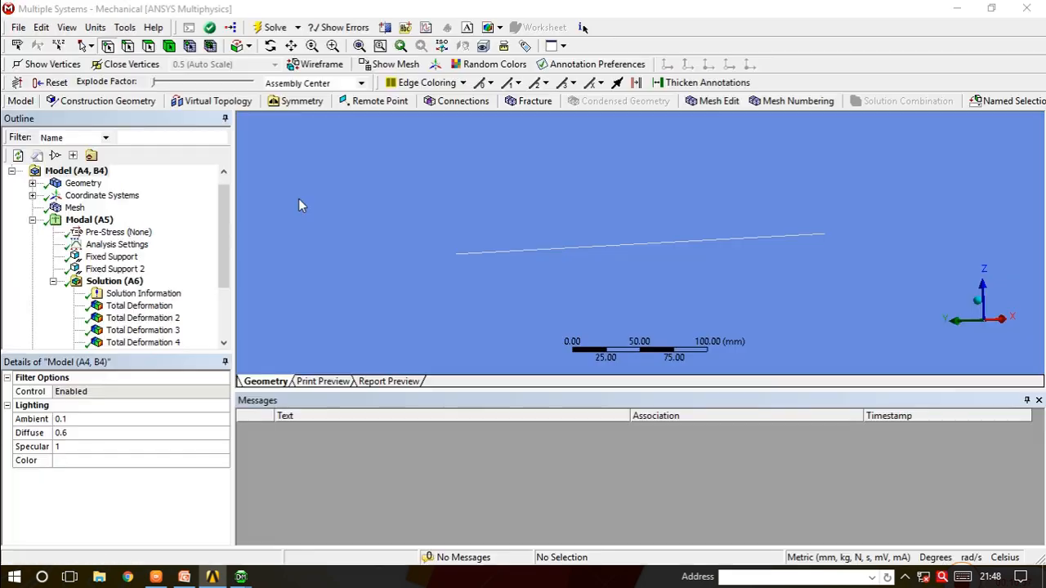
scroll(226, 261, down, 3)
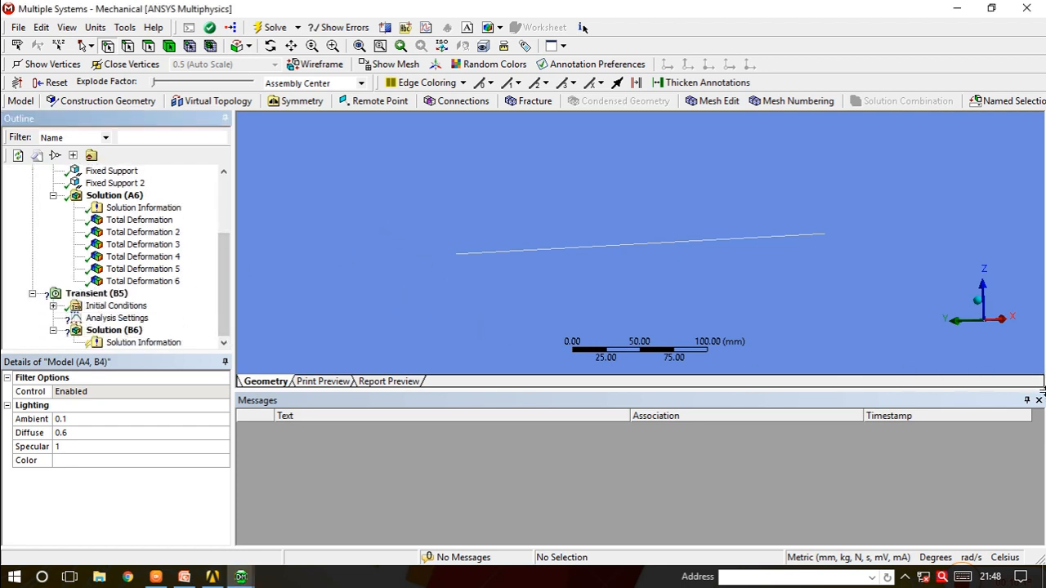
click(1039, 400)
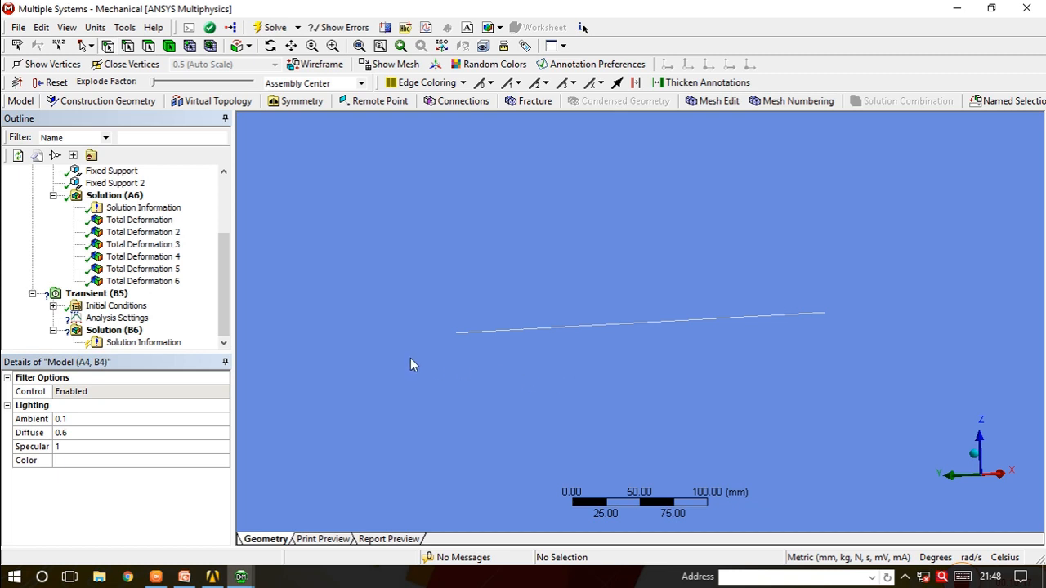
middle_drag(562, 338, 605, 350)
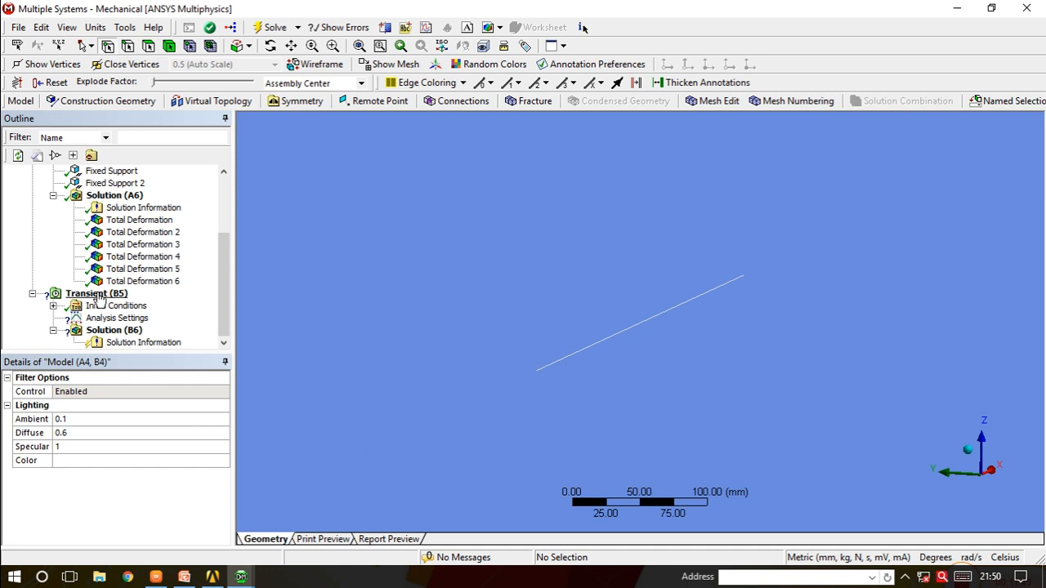
In the Transient (B5) analysis settings, keep time stepping defined by Time and set the number of steps to 4.
drag(228, 280, 215, 303)
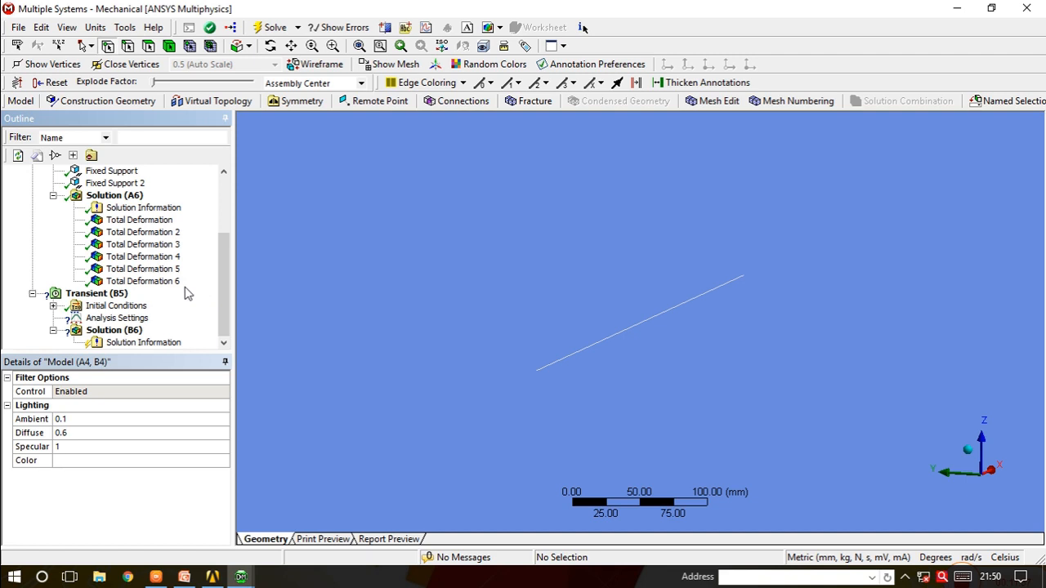
click(136, 320)
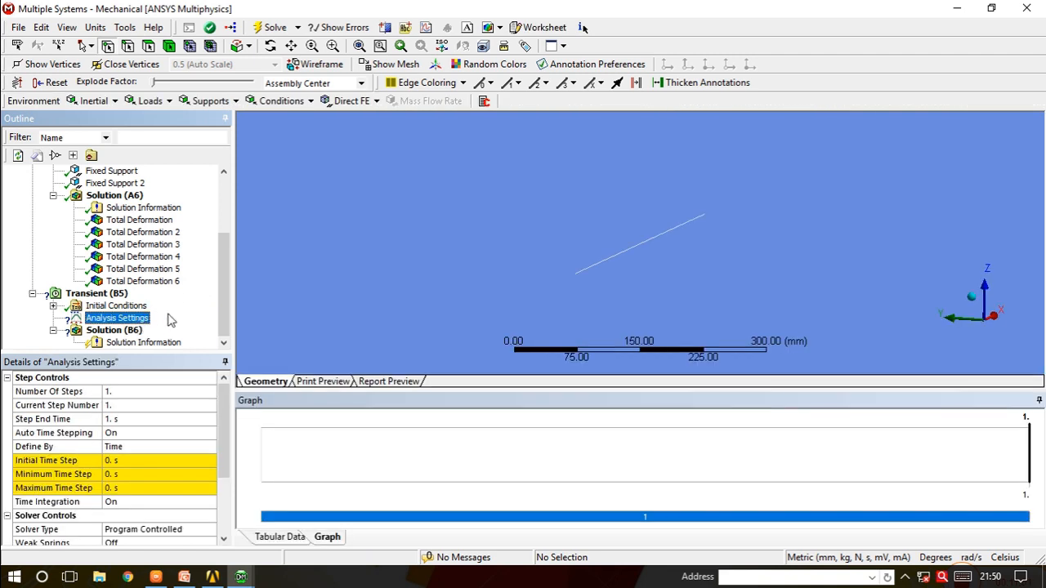
click(135, 448)
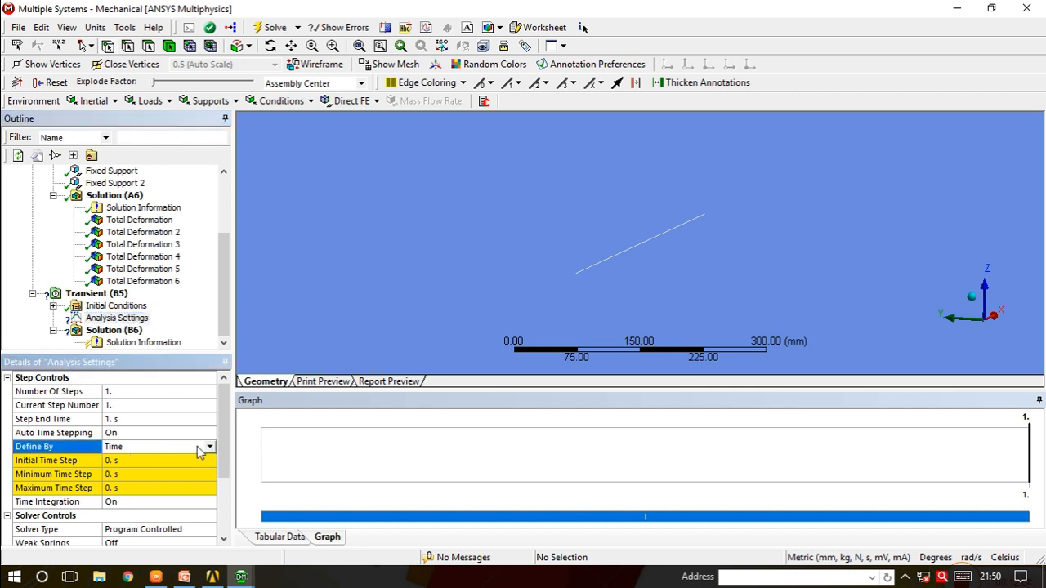
click(207, 448)
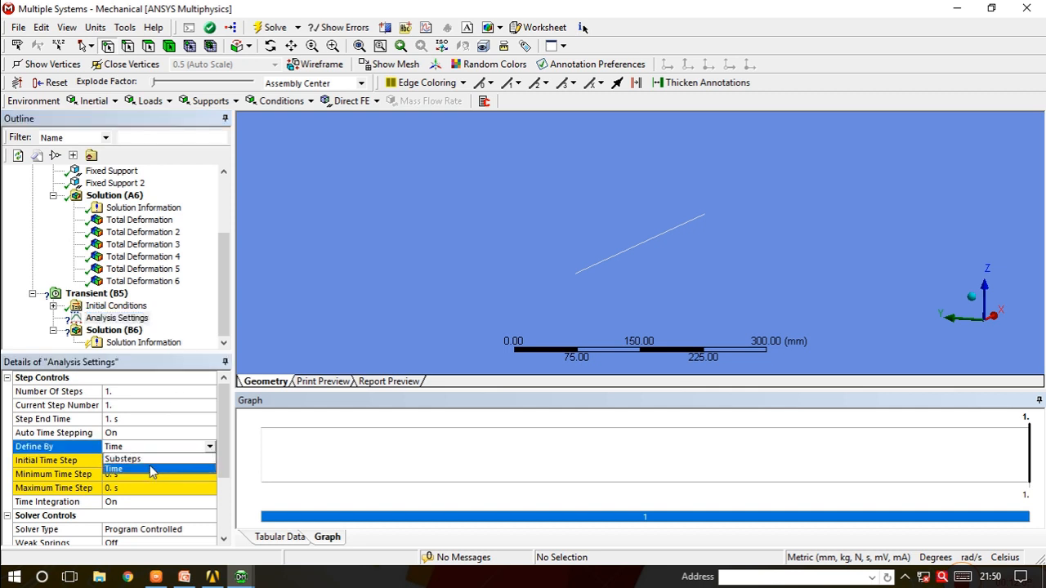
click(129, 448)
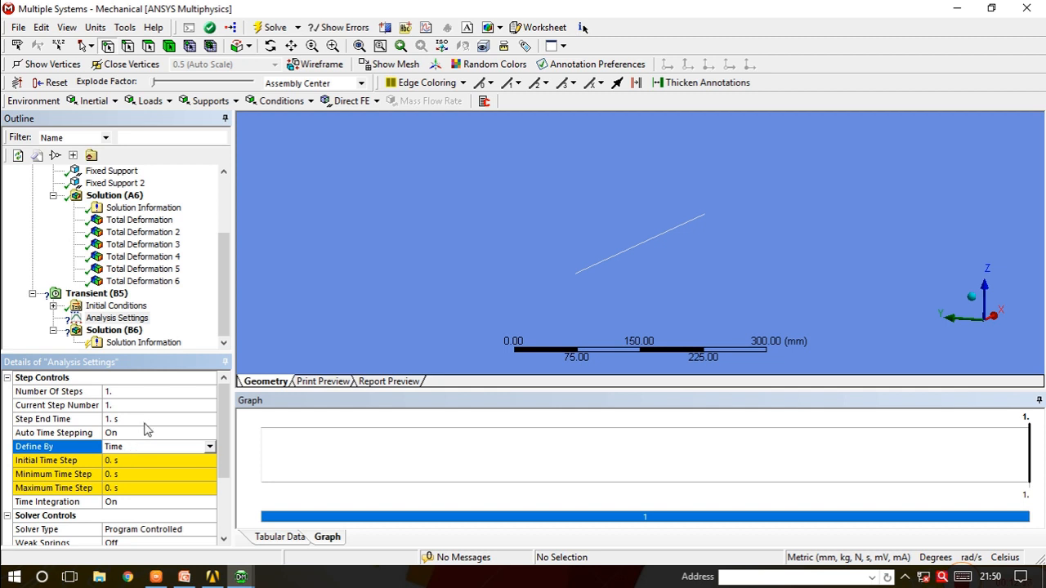
click(119, 391)
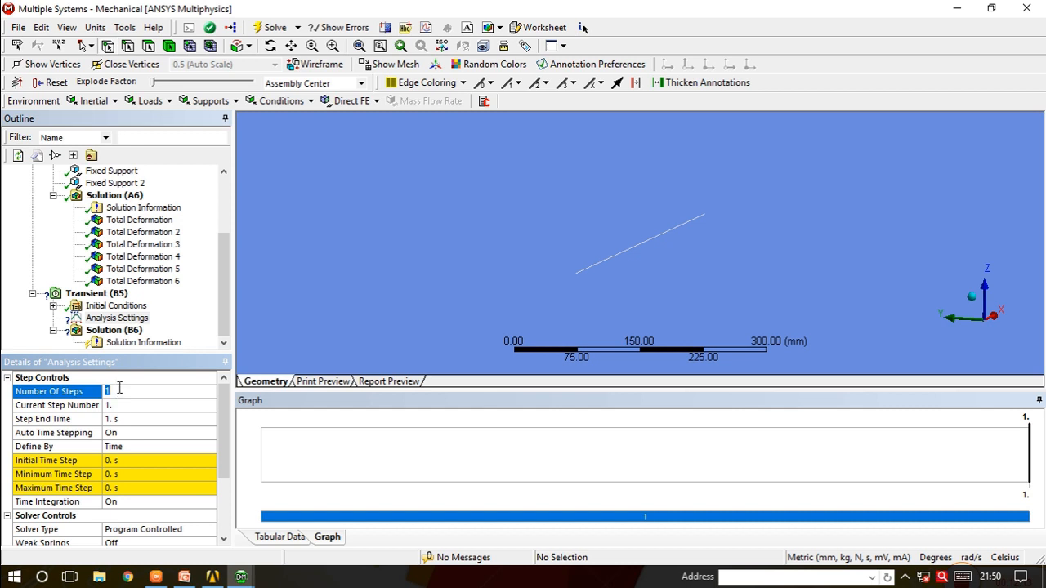
text(4)
Make steps 2, 3 and 4 current in turn to examine their step controls, and return to step 1.
click(120, 407)
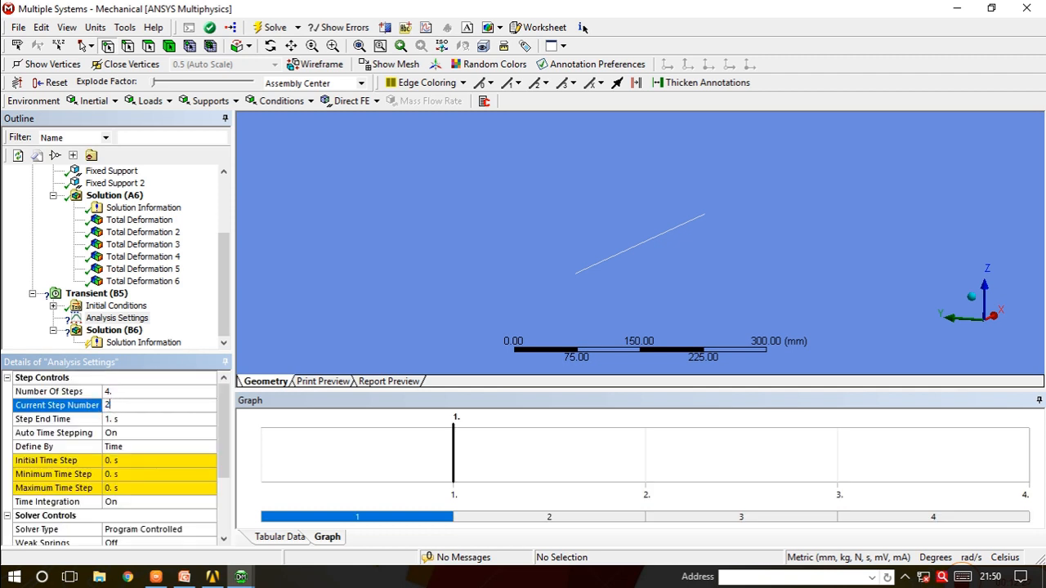
text(2)
key(Return)
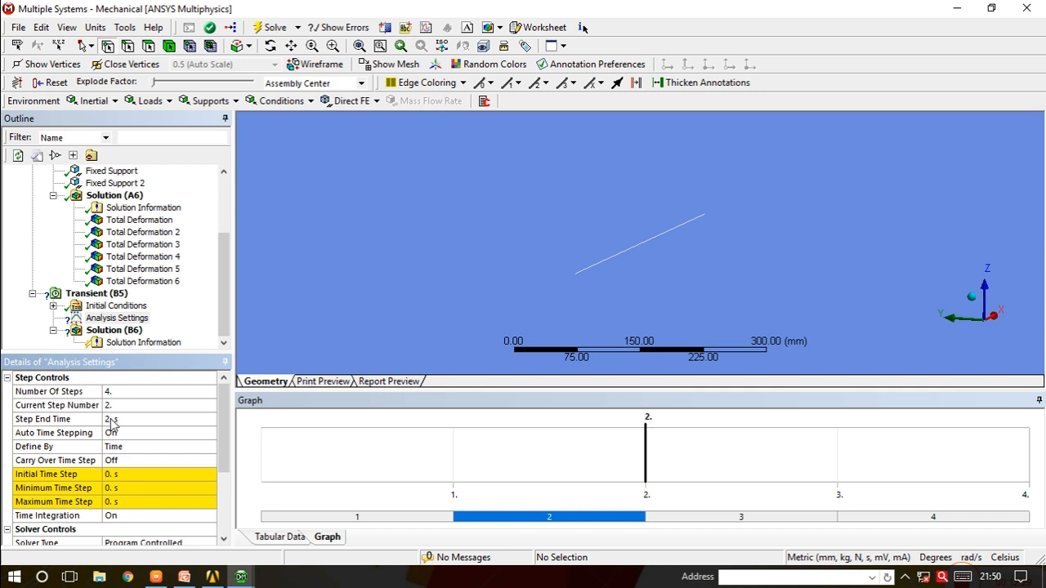
click(116, 405)
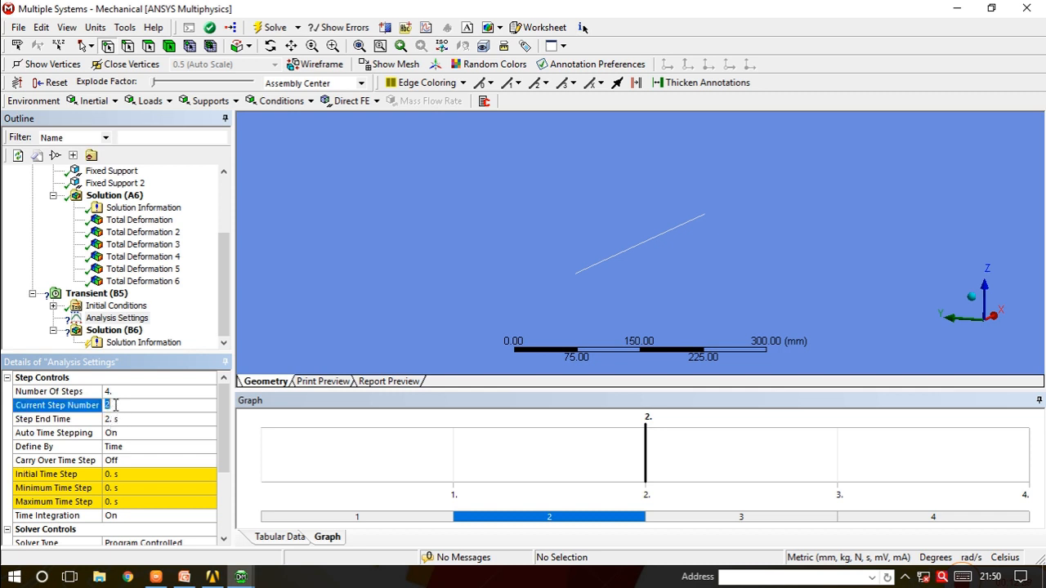
text(3)
key(Return)
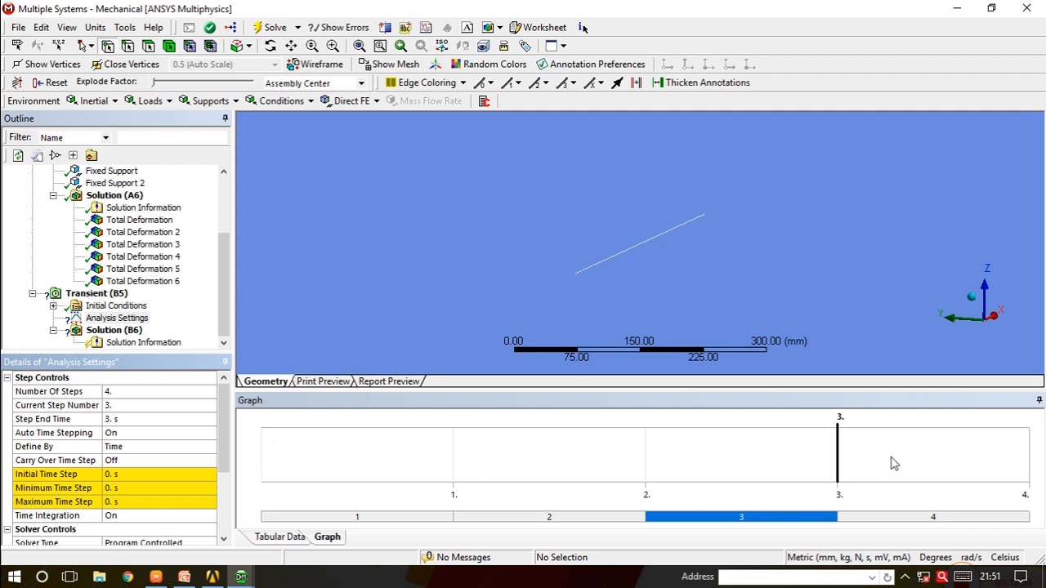
click(113, 405)
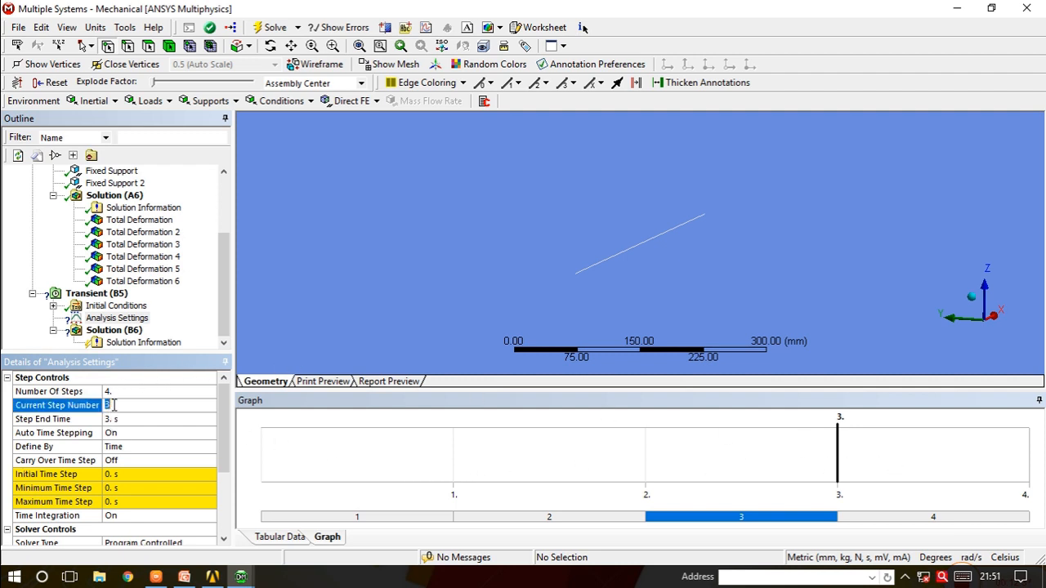
text(4)
key(Return)
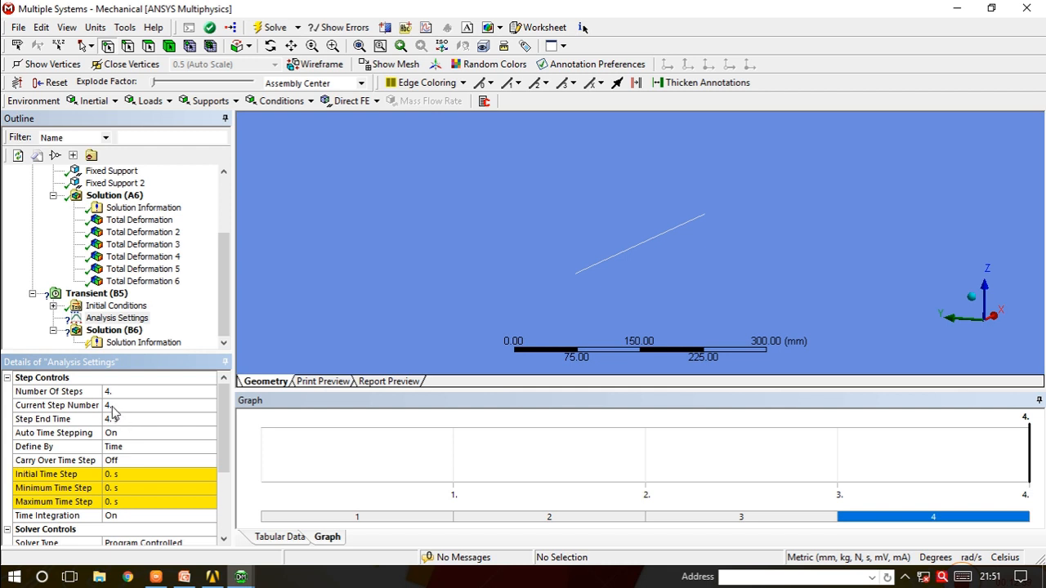
click(114, 405)
text(1)
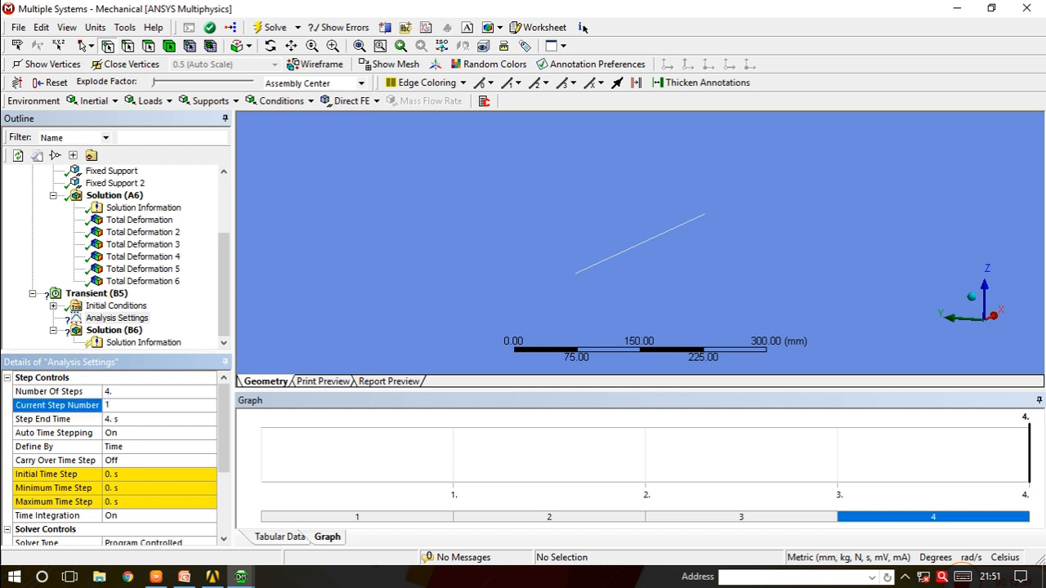
key(Return)
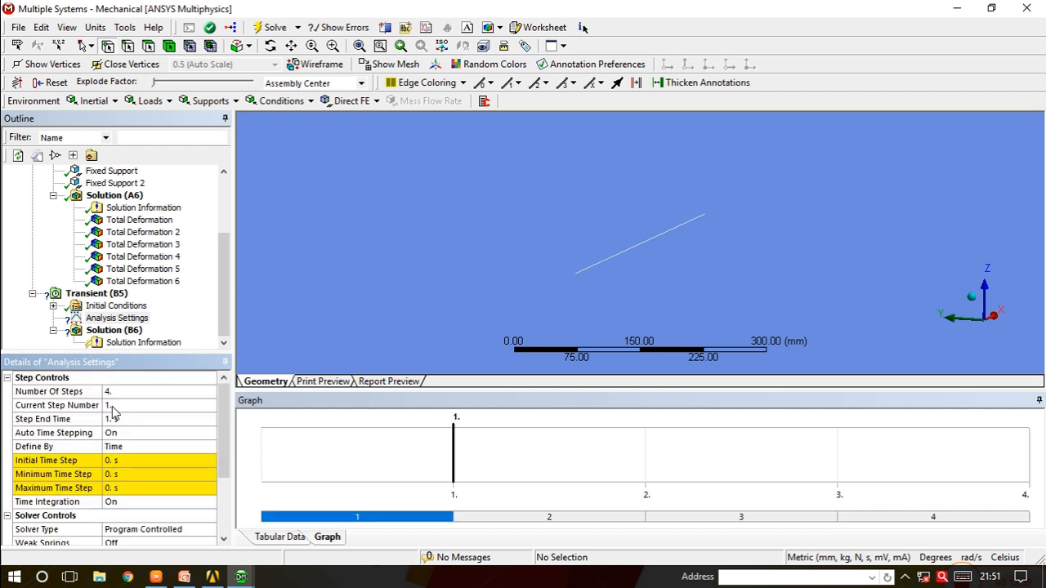
Set the initial time step of step 1 to 0.000098 s.
click(115, 463)
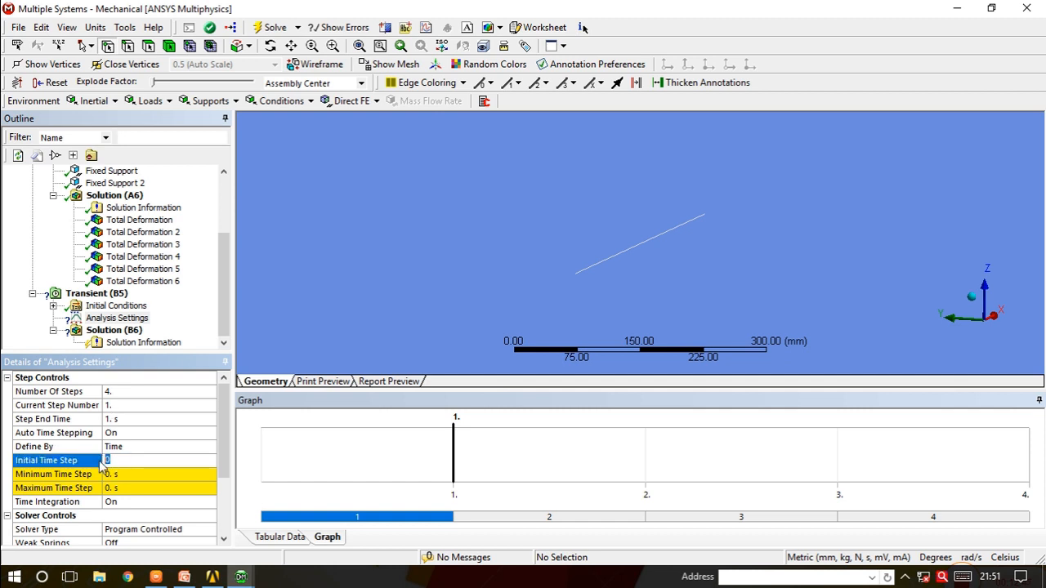
text(0.0000980)
key(Return)
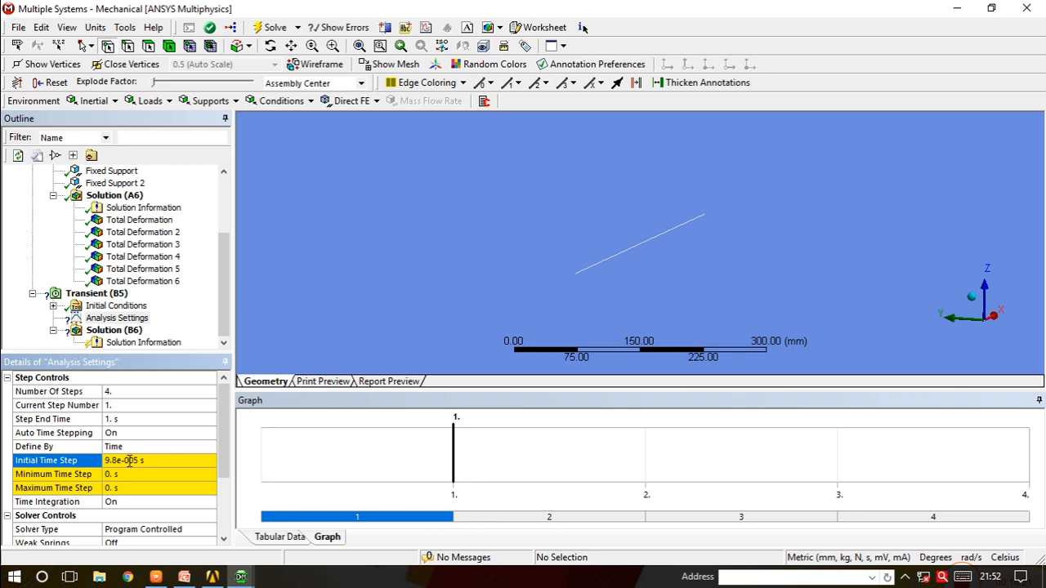
Set the initial, minimum and maximum time steps of step 1 to 0.1 s.
click(129, 460)
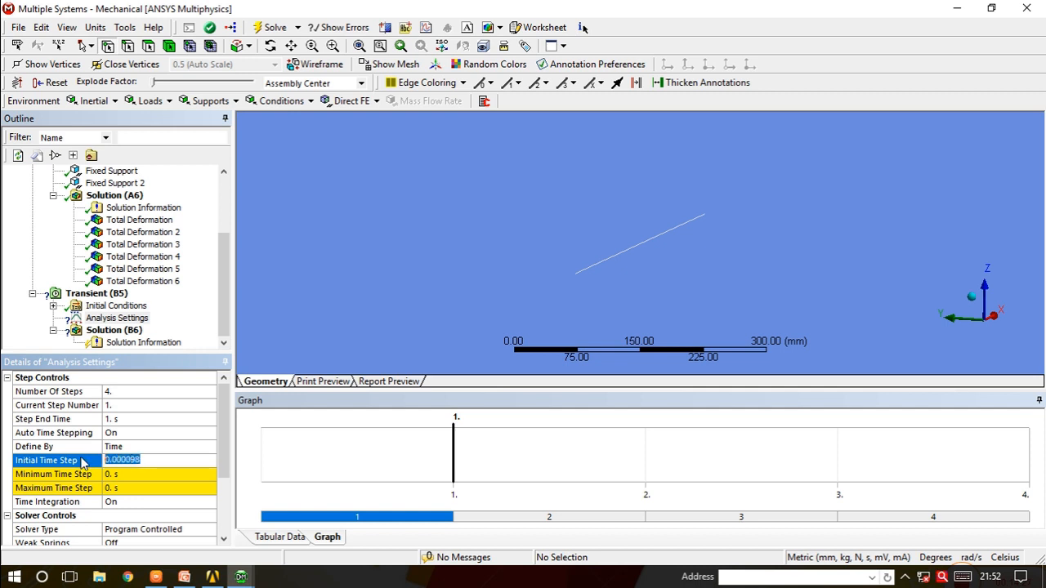
text(0.1)
click(85, 461)
click(120, 476)
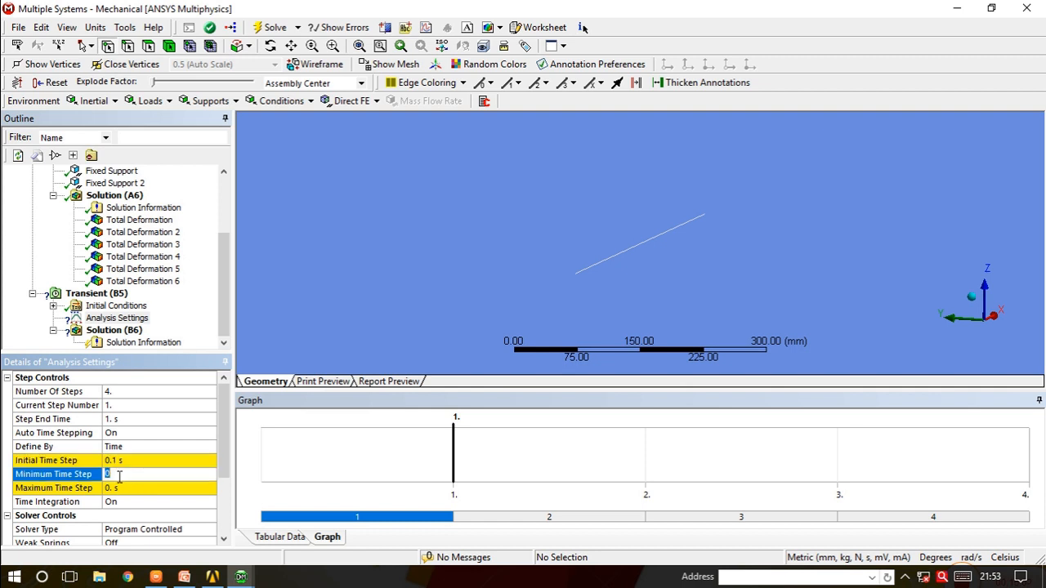
text(0.1)
click(123, 488)
text(0.1)
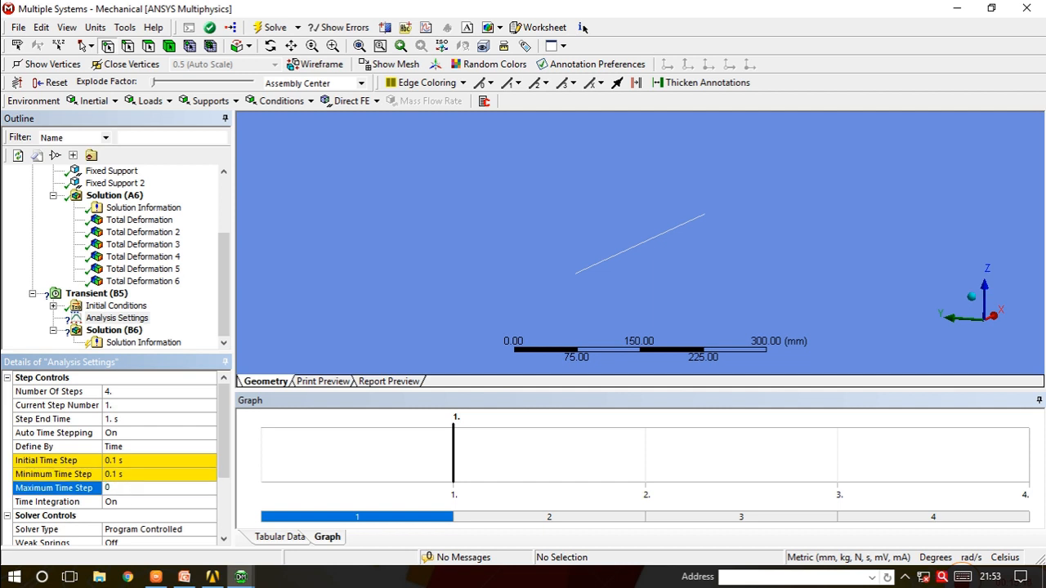
key(Return)
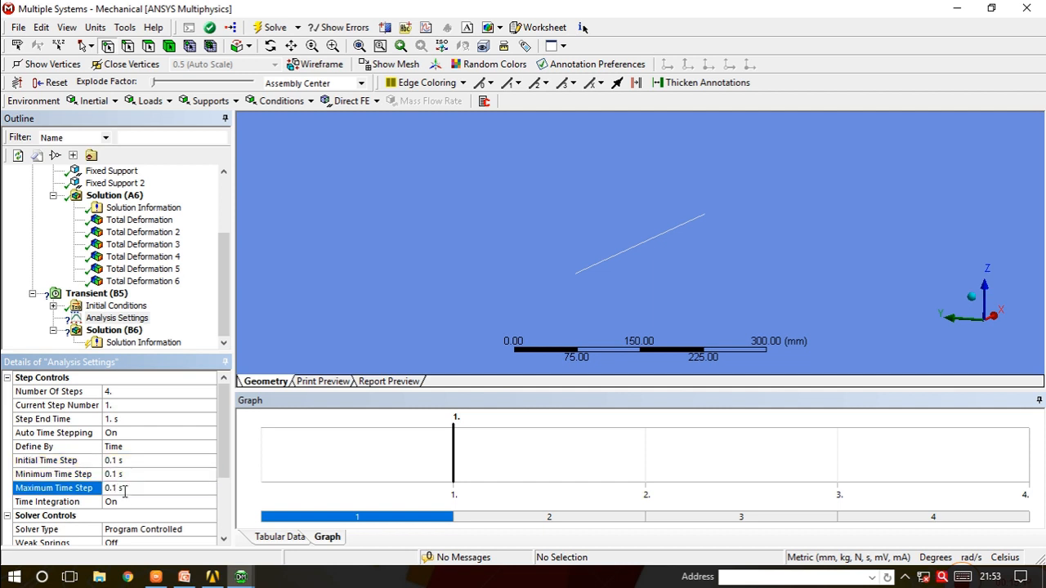
Make step 2 current and set its initial, minimum and maximum time steps to 0.1 s.
click(117, 406)
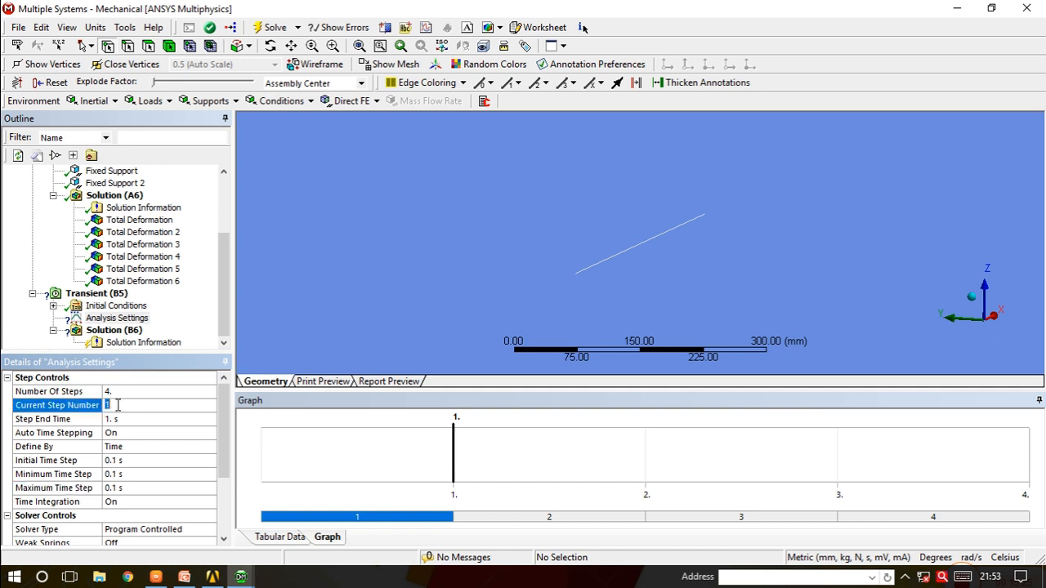
text(2)
key(Return)
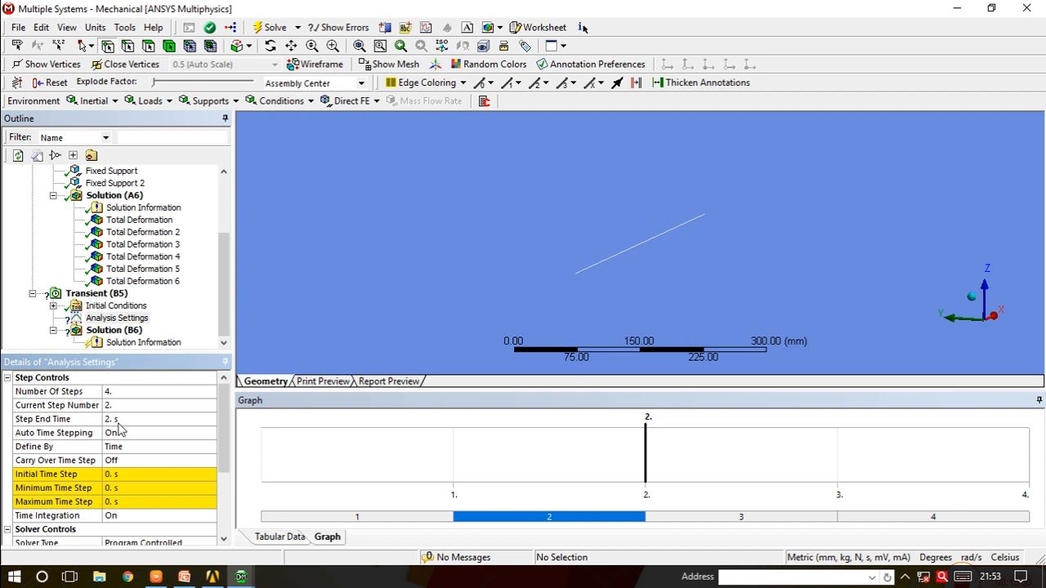
click(119, 474)
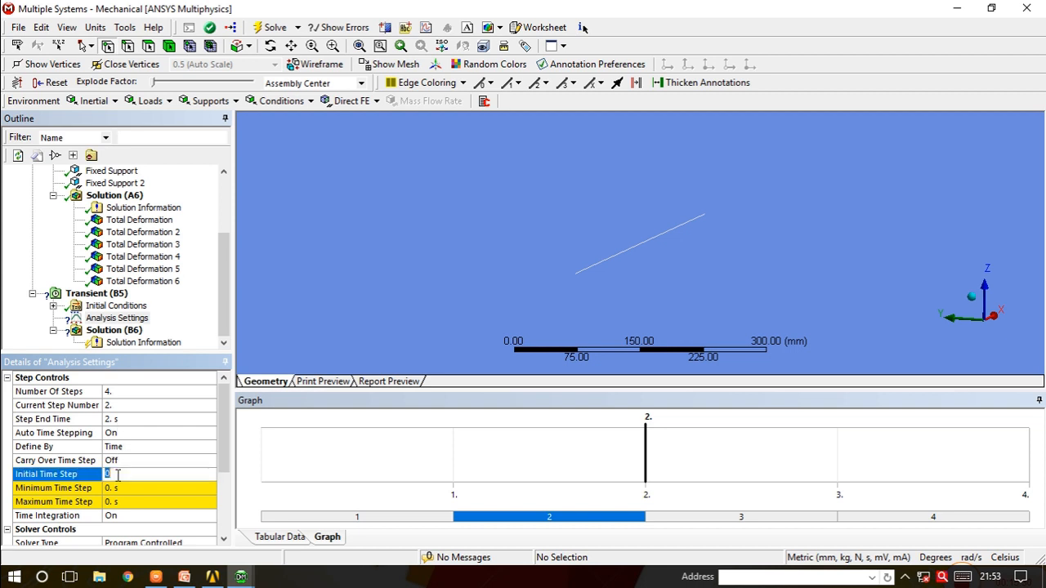
text(0.1)
click(129, 488)
text(0.1)
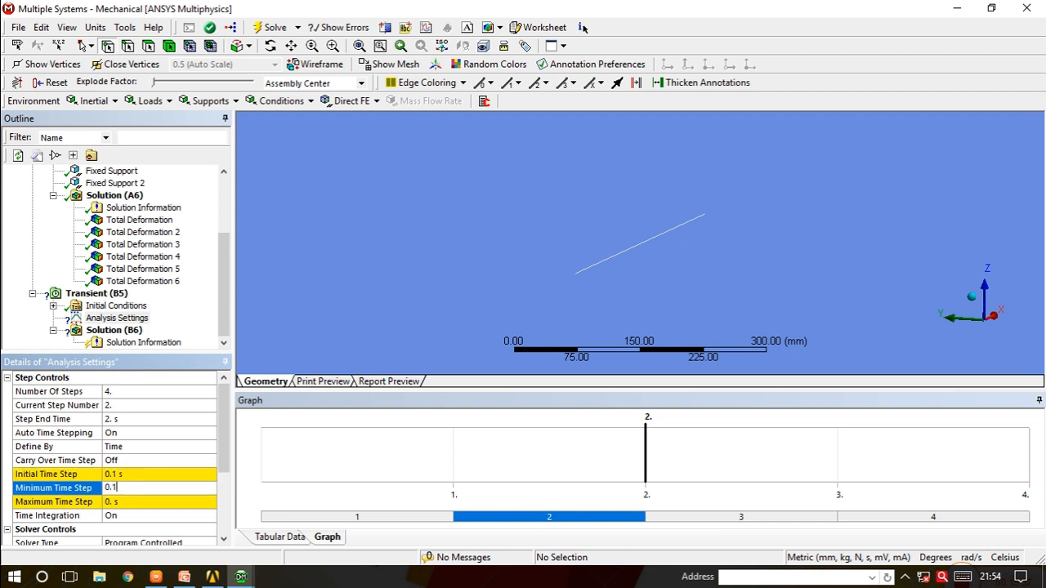
click(132, 501)
text(0.1)
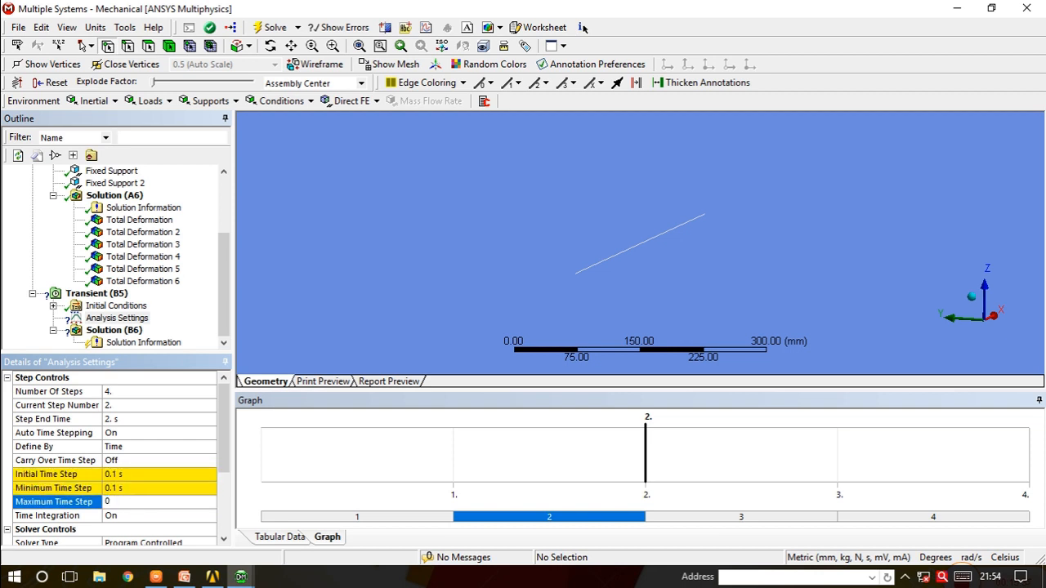
Make step 3 current and set its initial, minimum and maximum time steps to 0.1 s.
click(119, 406)
text(3)
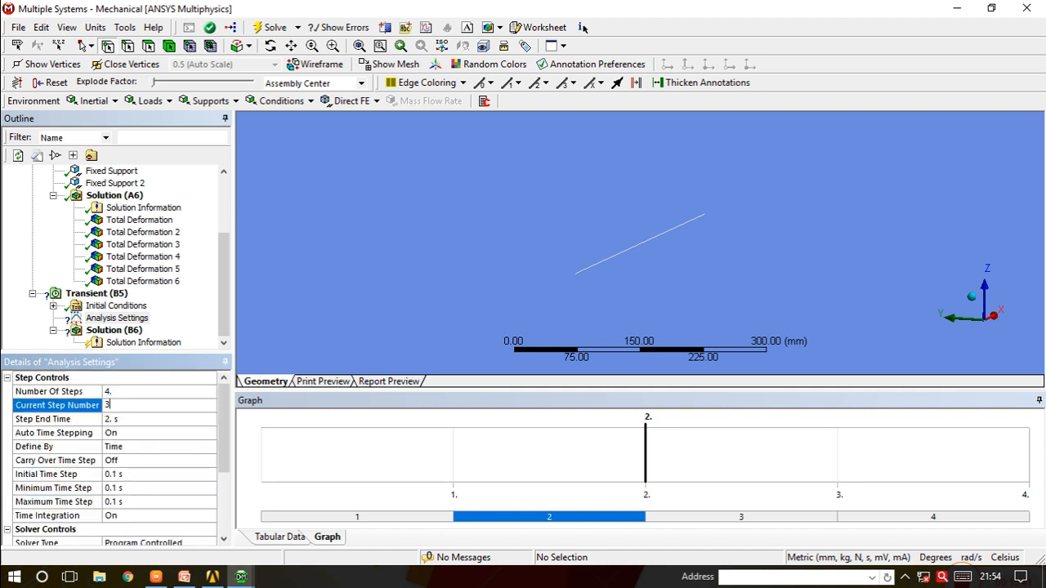
key(Return)
click(133, 474)
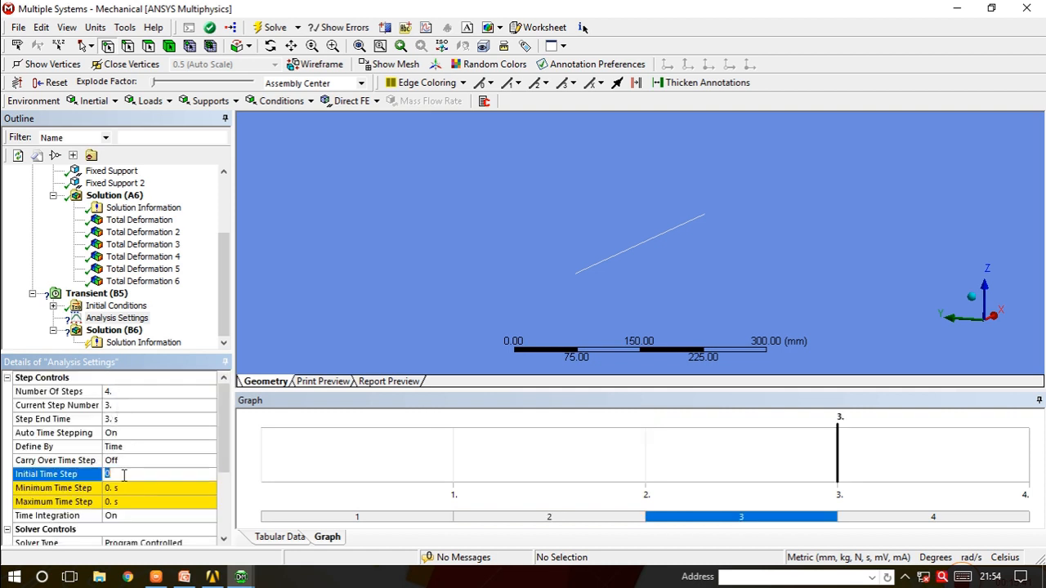
text(0.1)
click(126, 488)
text(0.1)
key(Return)
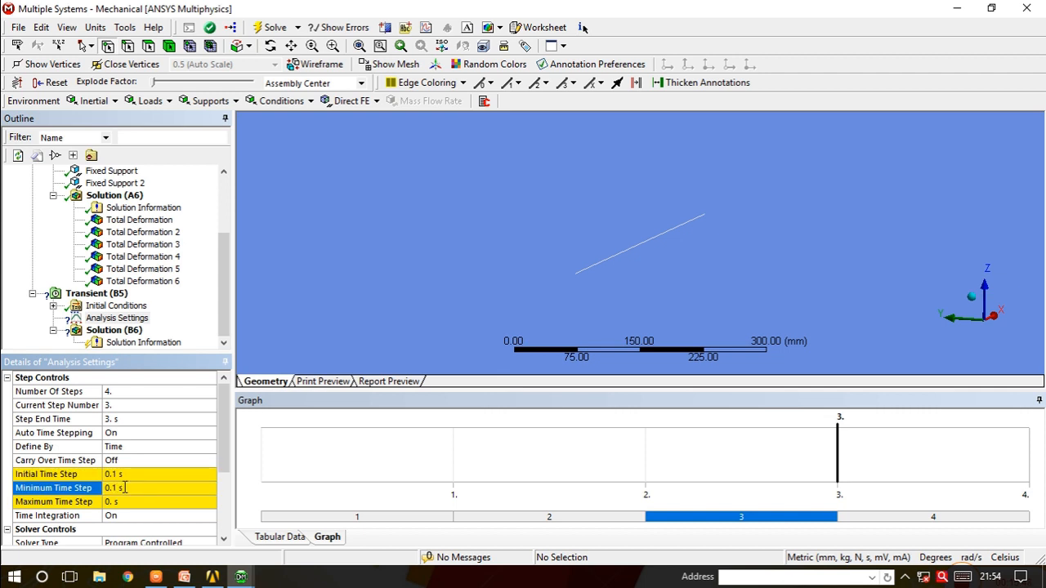
click(118, 502)
text(0.1)
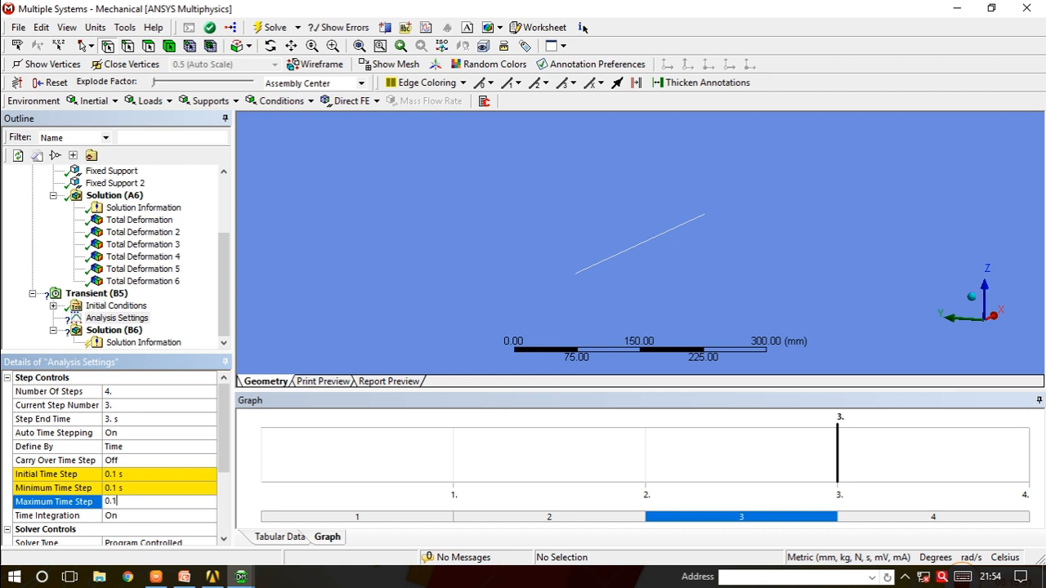
key(Return)
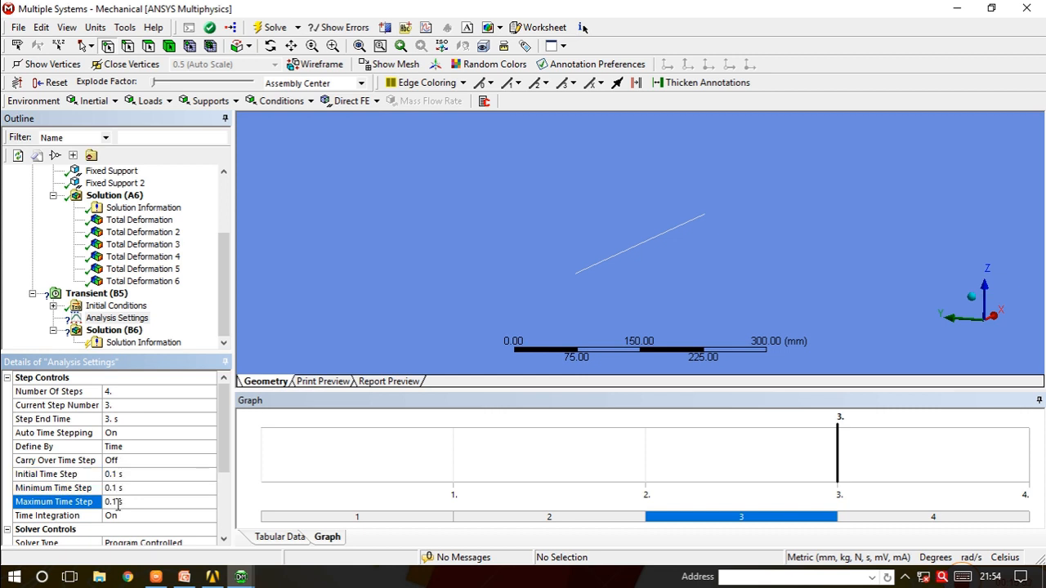
Make step 4 current and set its initial, minimum and maximum time steps to 0.1 s.
click(120, 405)
text(4)
key(Return)
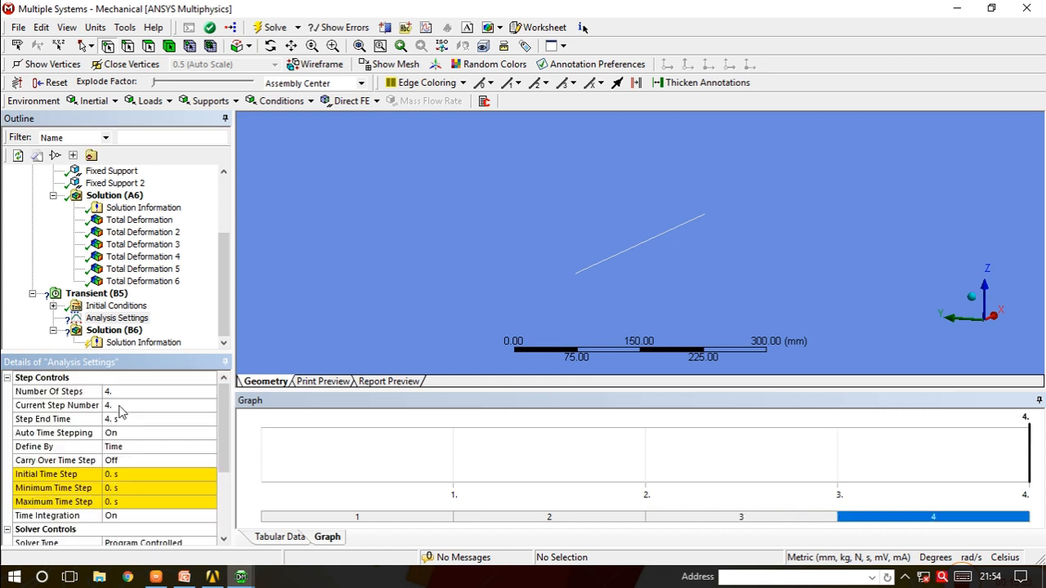
click(113, 475)
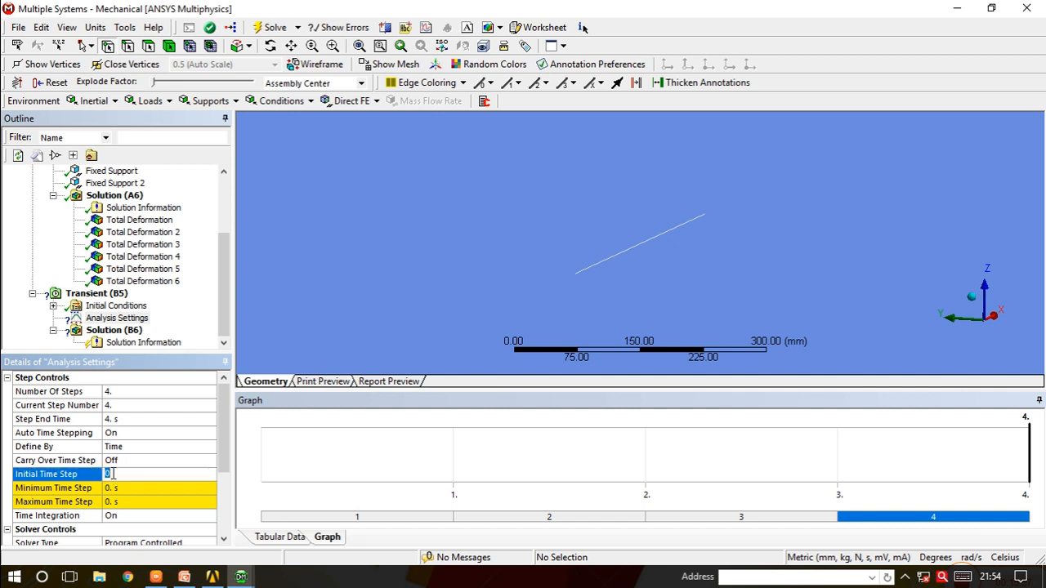
text(0.1)
key(Tab)
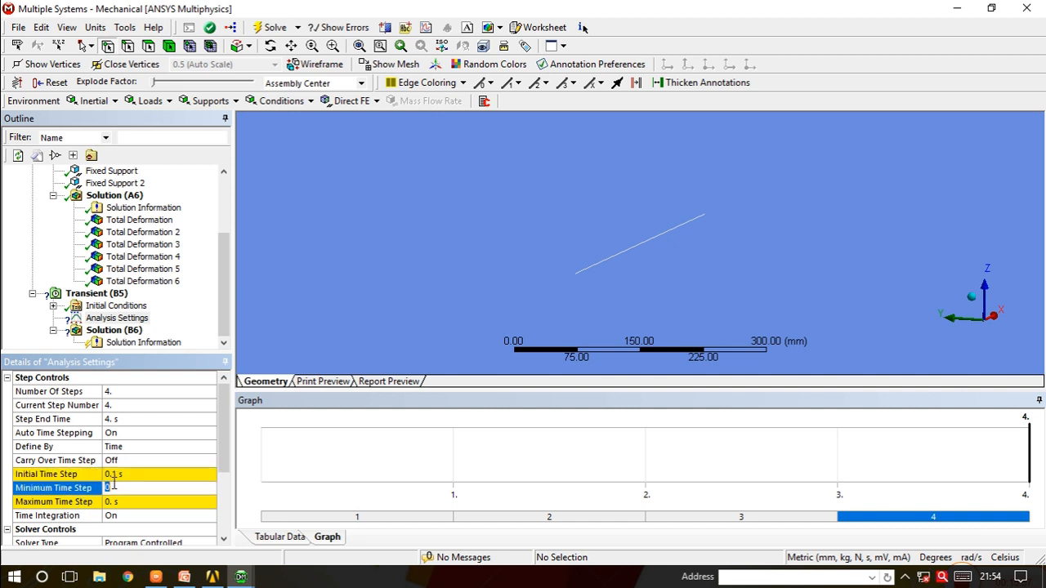
text(0.1)
key(Tab)
text(0.1)
key(Return)
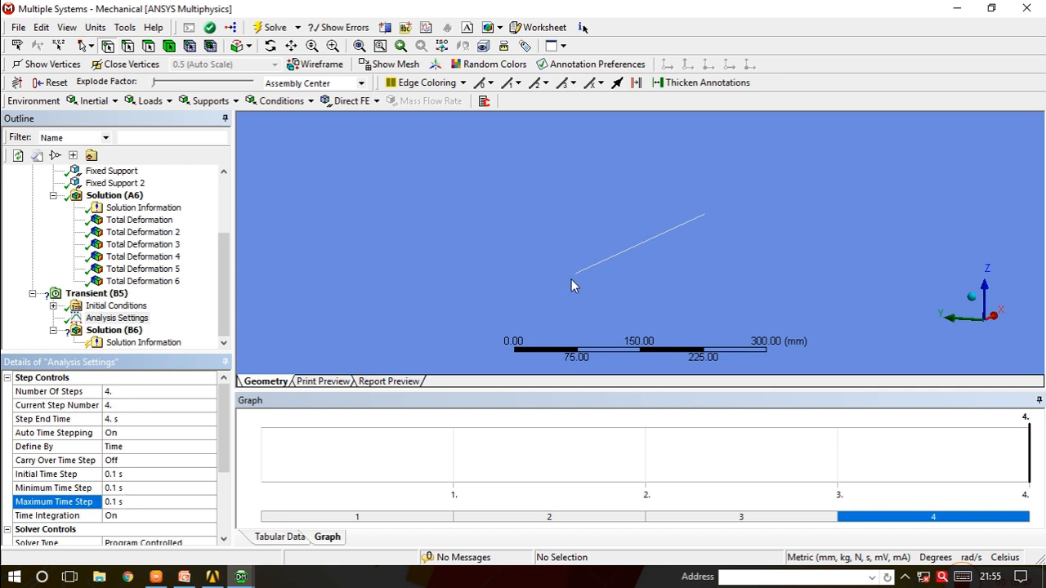
Add a Fixed Support to the Transient (B5) analysis on the end vertex at the beam's low-X end.
middle_drag(572, 285, 613, 259)
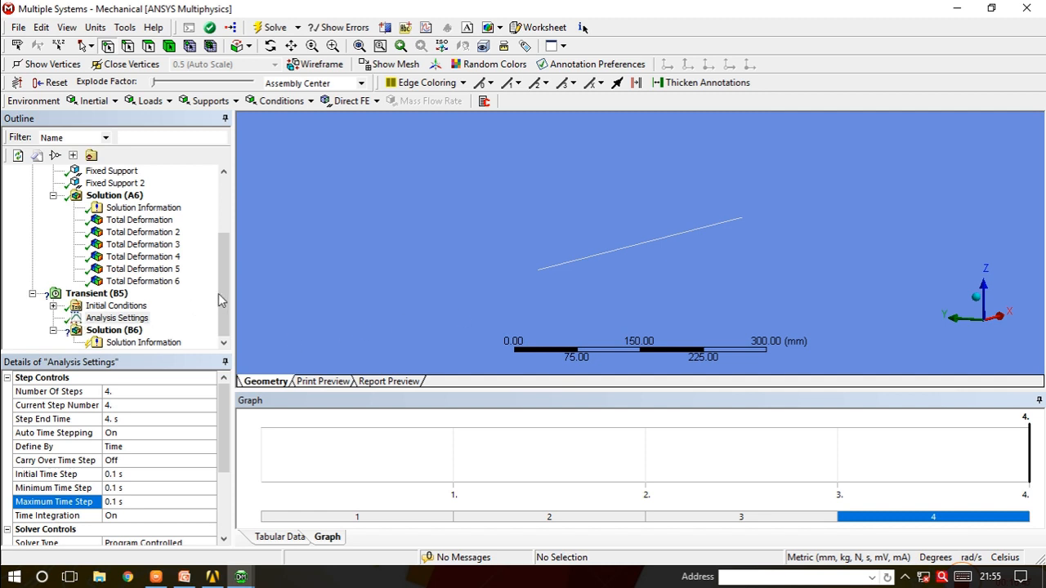
click(204, 318)
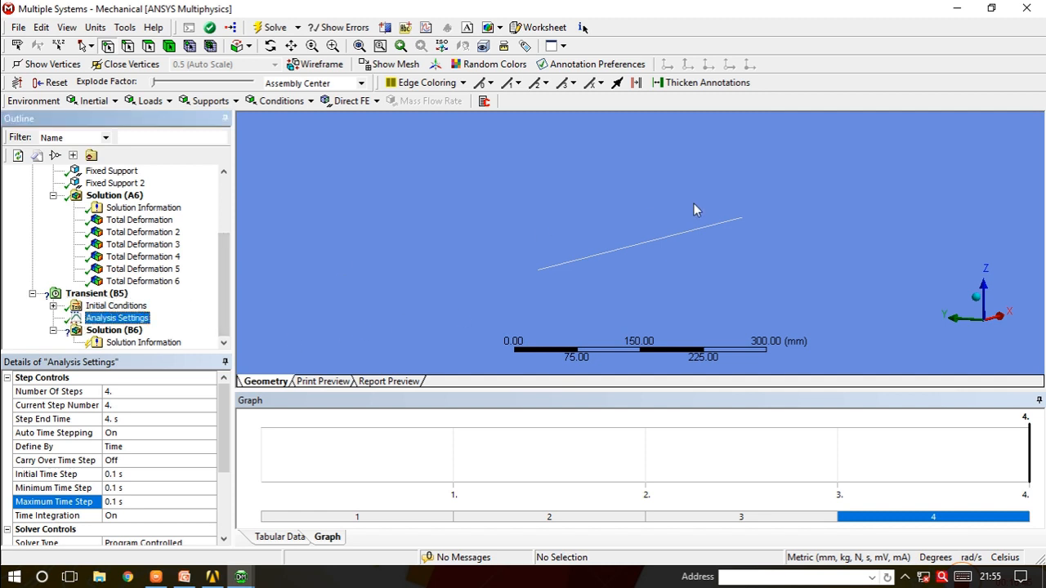
right_click(121, 296)
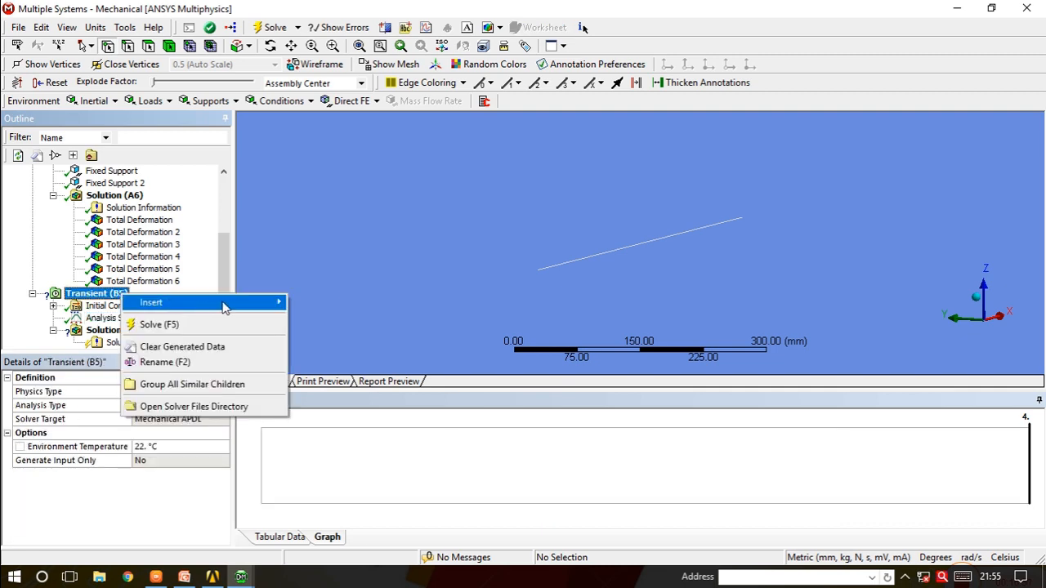
mouse_move(221, 303)
click(331, 298)
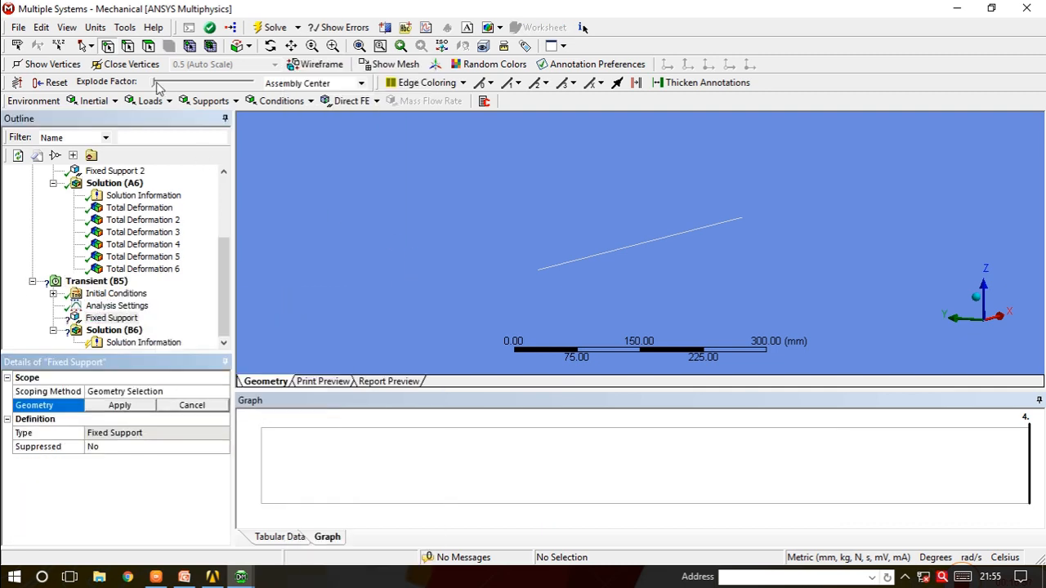
click(543, 271)
click(120, 405)
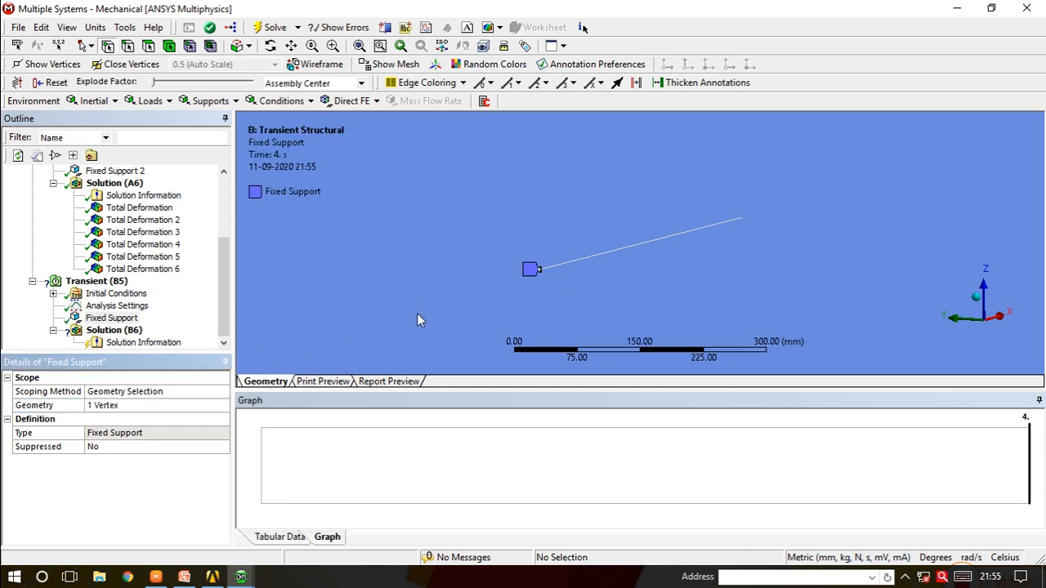
Add a second Fixed Support to Transient (B5) on the opposite end vertex of the beam, at X = 500 mm.
middle_drag(572, 285, 498, 276)
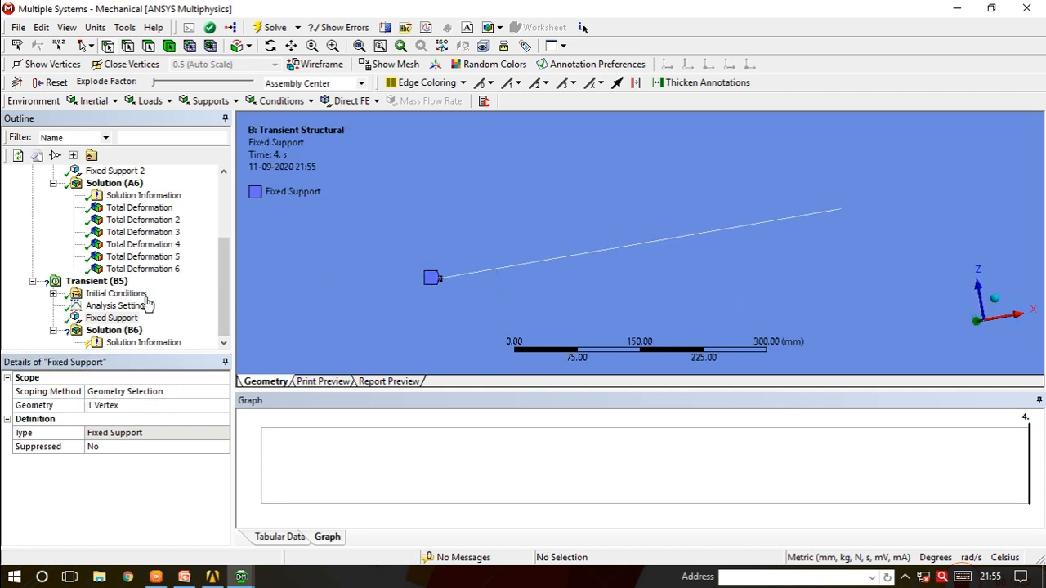
right_click(122, 283)
mouse_move(234, 292)
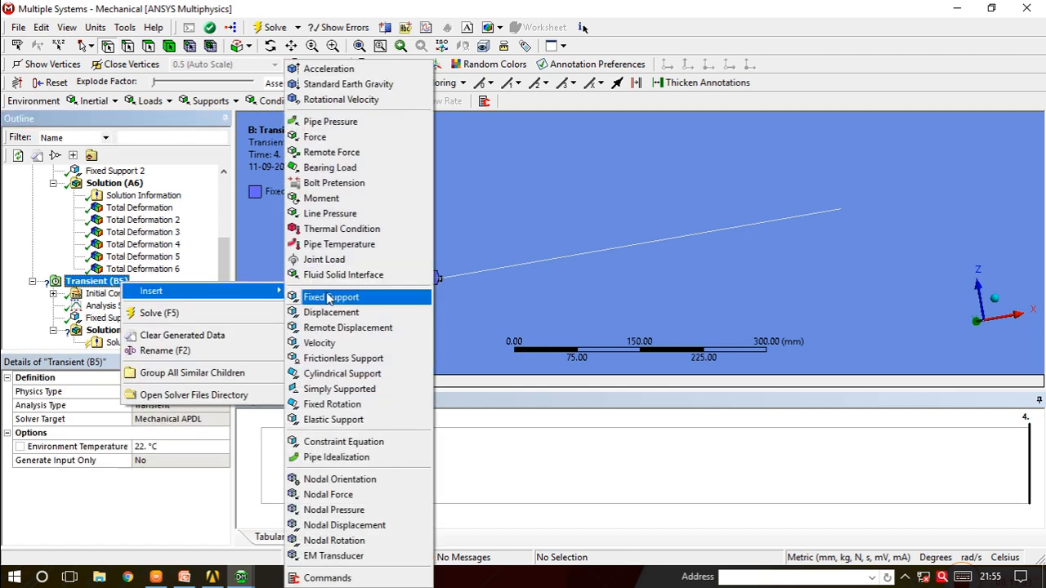
click(339, 296)
click(840, 211)
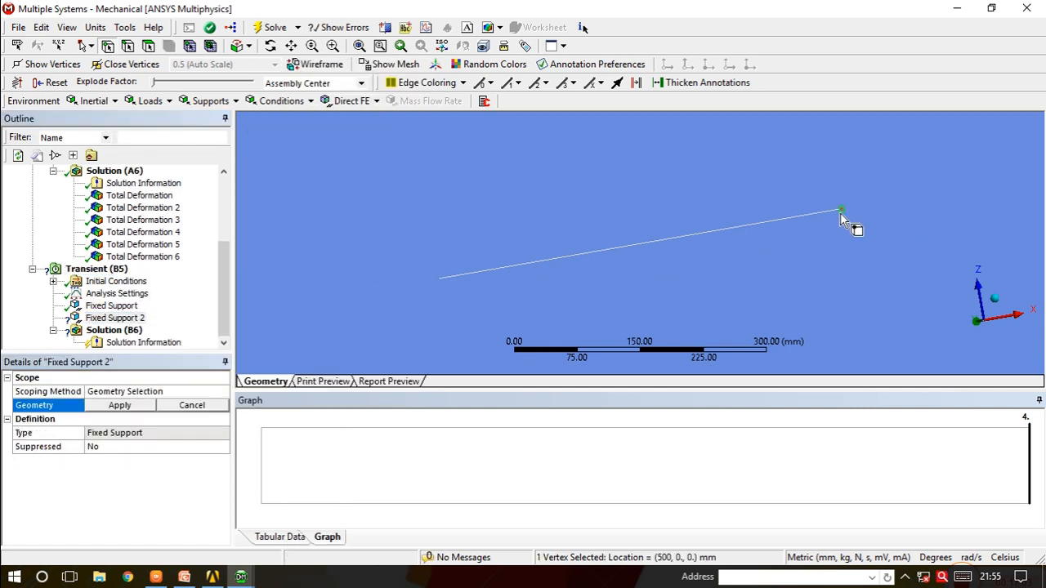
click(120, 406)
Add a Force to Transient (B5) on the beam vertex at X = 400 mm.
middle_drag(471, 283, 546, 285)
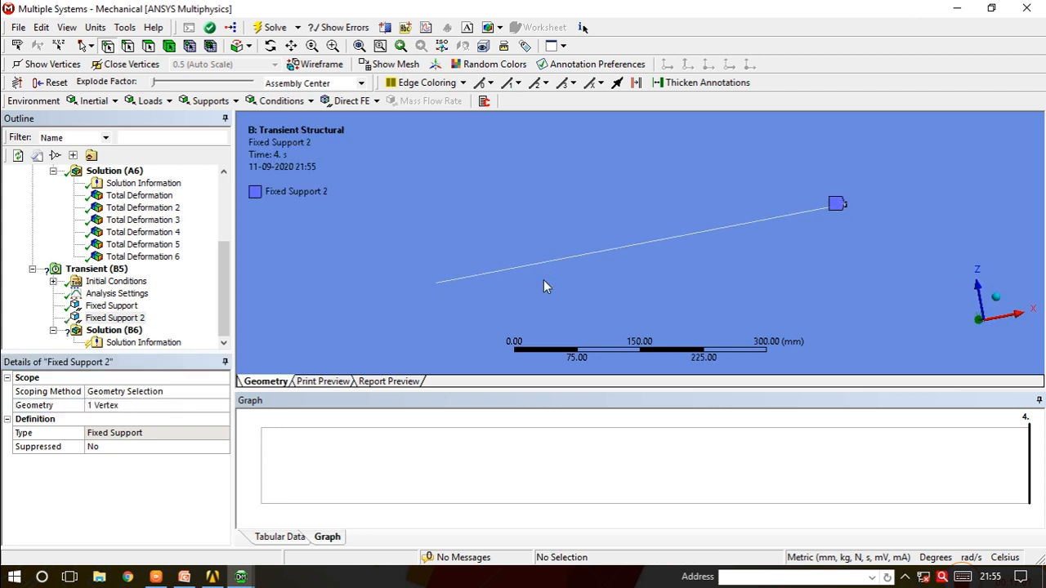
click(114, 272)
right_click(120, 275)
mouse_move(198, 284)
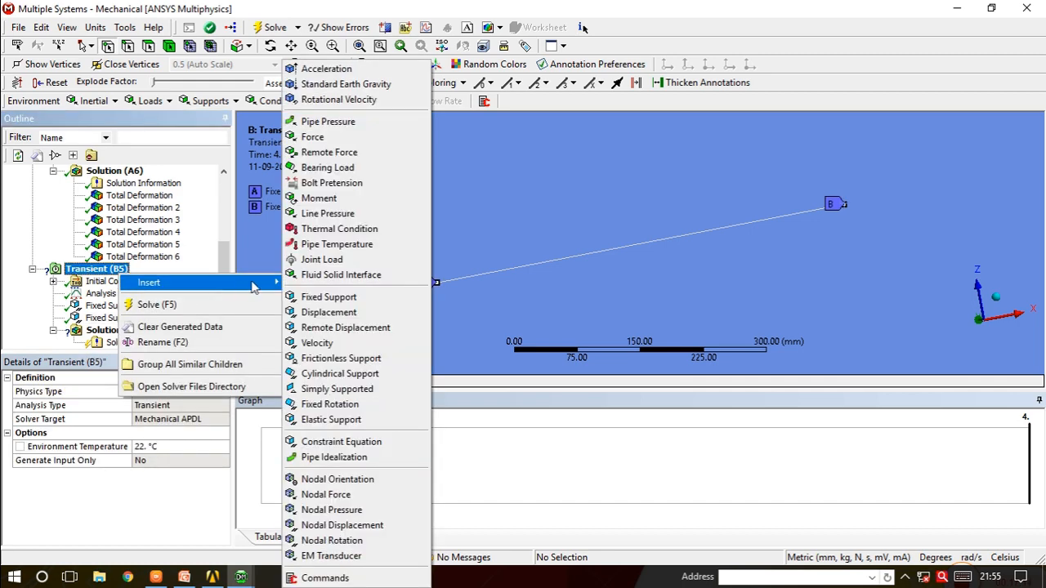
click(320, 138)
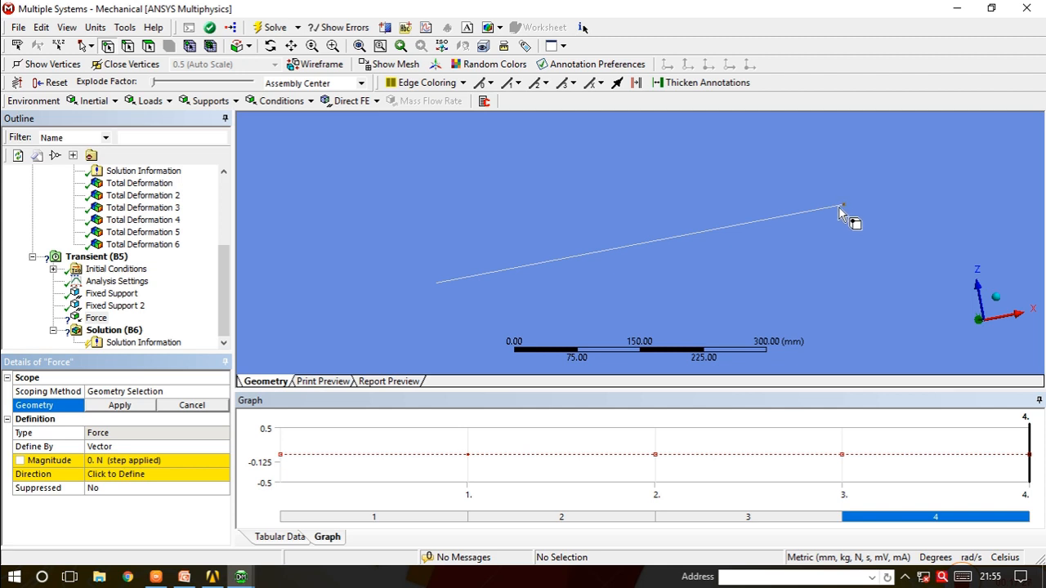
click(763, 223)
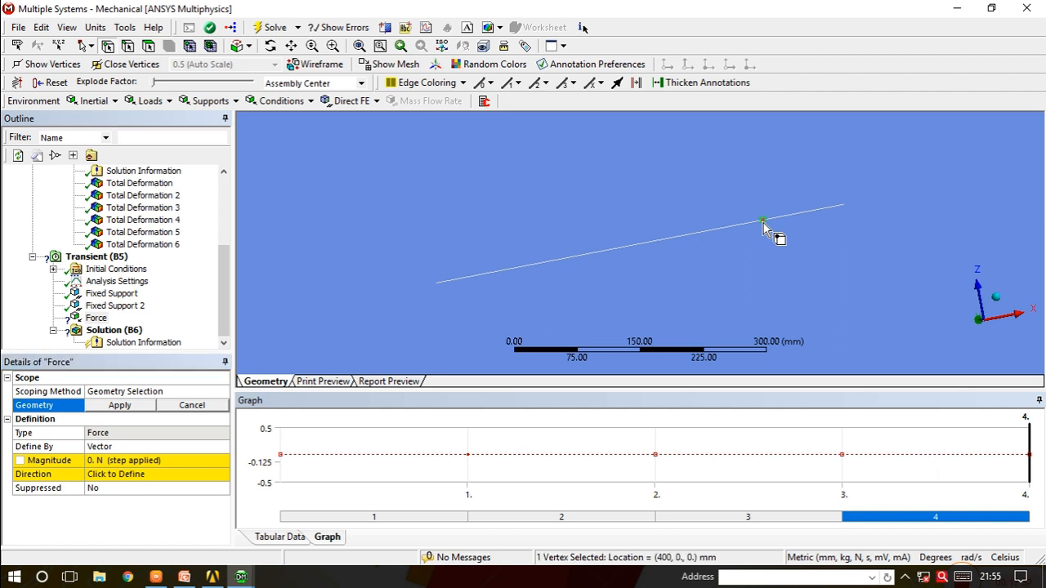
click(118, 407)
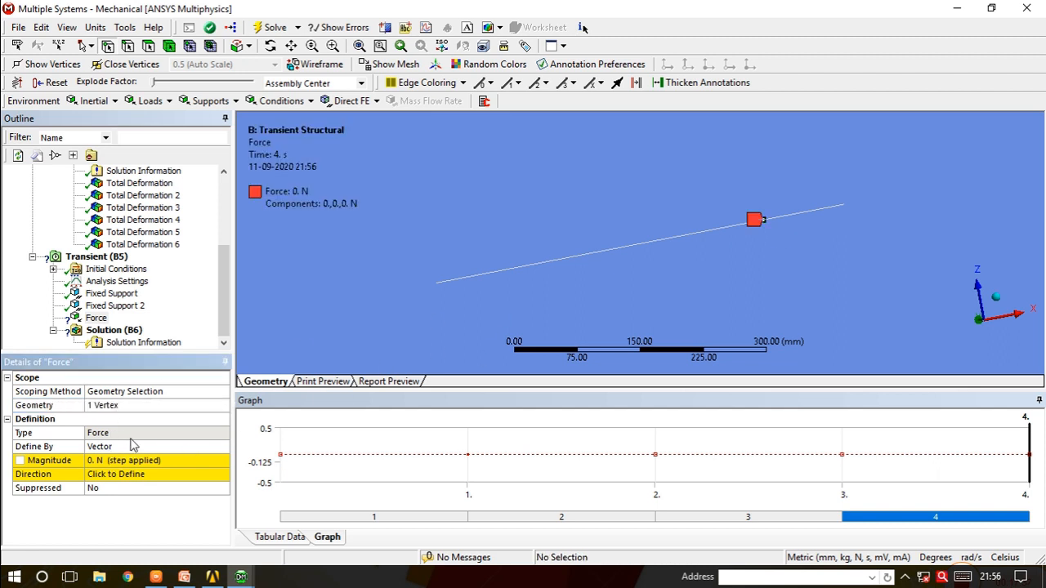
Define the force by Components in the global coordinate system instead of by Vector.
click(133, 445)
click(223, 447)
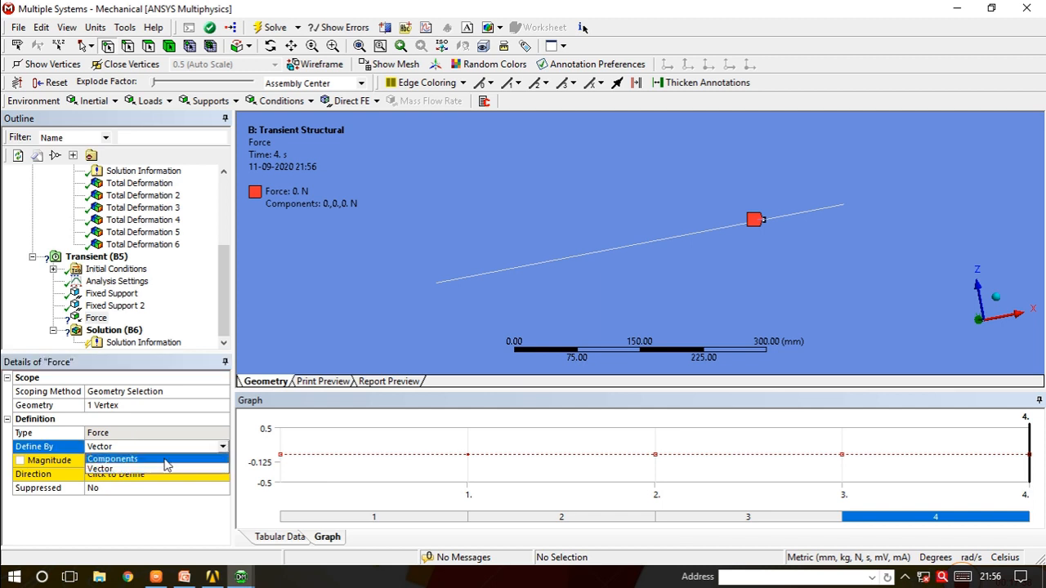
click(123, 460)
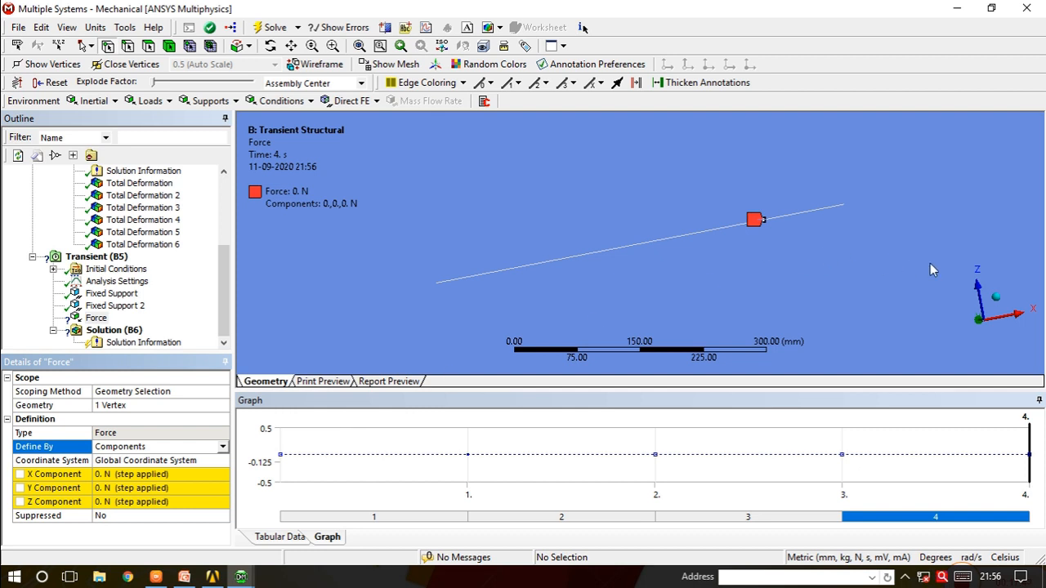
mouse_move(680, 295)
middle_down()
mouse_move(612, 264)
mouse_move(752, 278)
mouse_move(626, 275)
mouse_move(534, 248)
mouse_move(512, 287)
mouse_move(527, 321)
mouse_move(560, 338)
mouse_move(449, 206)
mouse_move(410, 242)
mouse_move(963, 268)
mouse_move(945, 168)
mouse_move(951, 213)
middle_up()
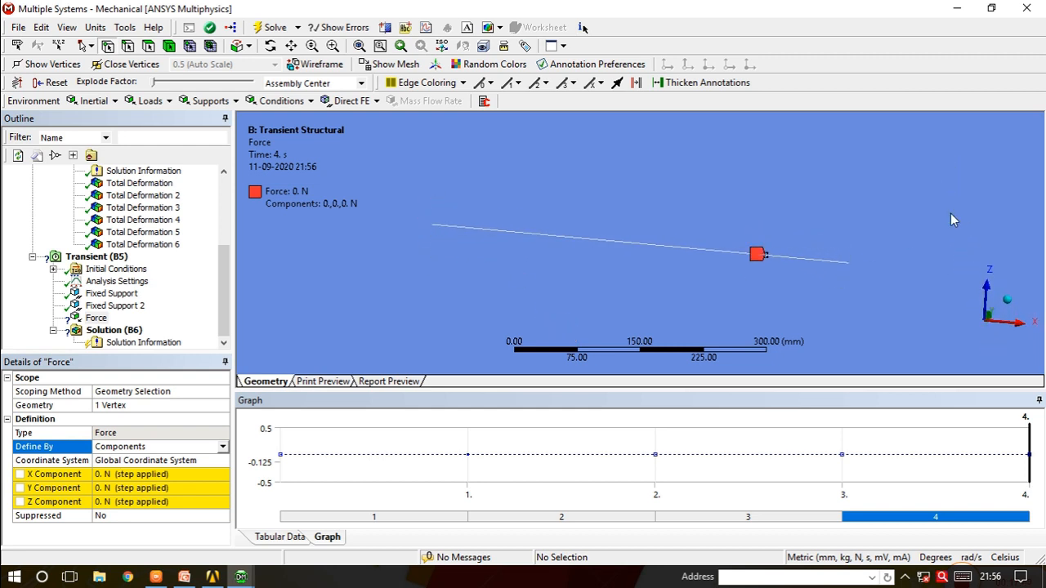
mouse_move(430, 215)
middle_down()
mouse_move(414, 226)
mouse_move(412, 210)
mouse_move(427, 215)
mouse_move(410, 209)
middle_up()
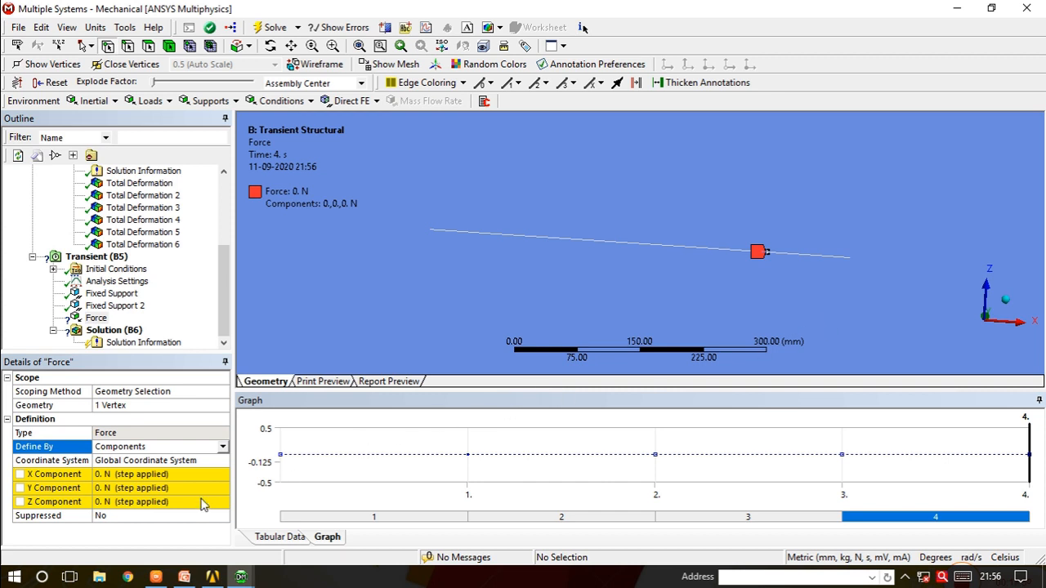
Bring up the force's tabular data and hide its X and Y components, leaving only Z shown.
click(203, 505)
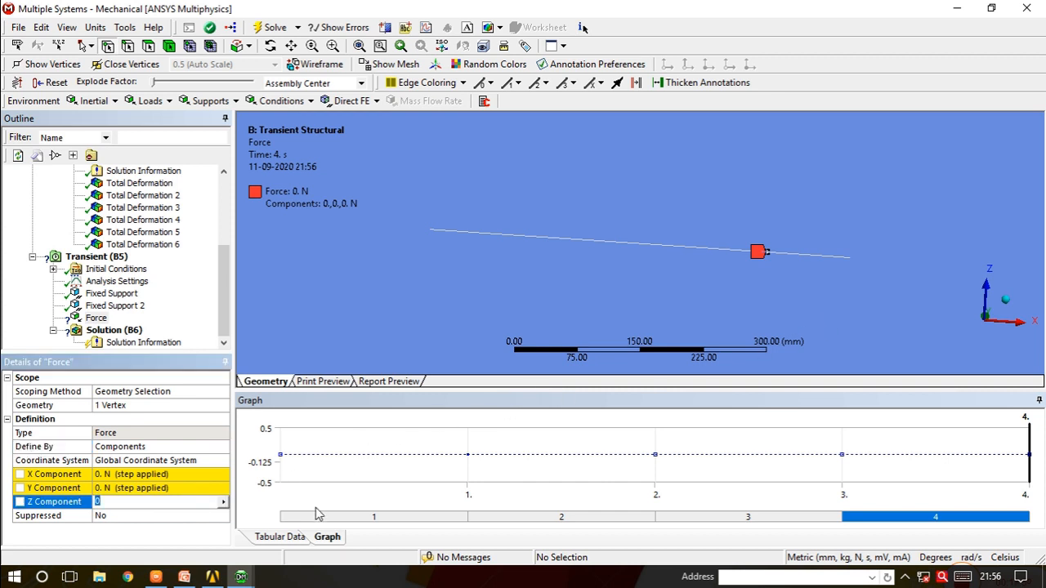
click(280, 543)
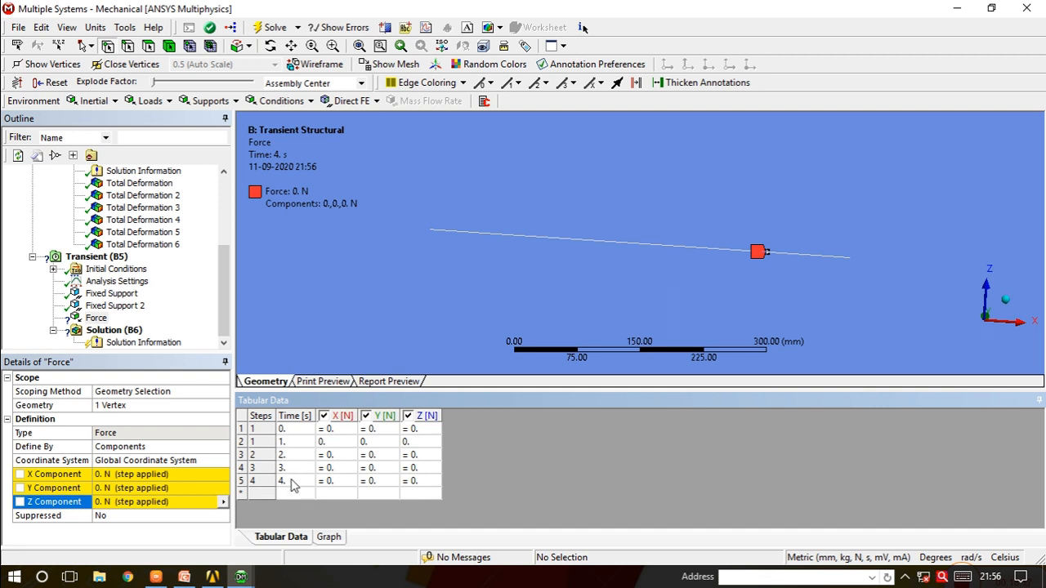
click(325, 416)
click(365, 416)
Set the Current Step Number to 1 in the Transient (B5) Analysis Settings.
click(119, 285)
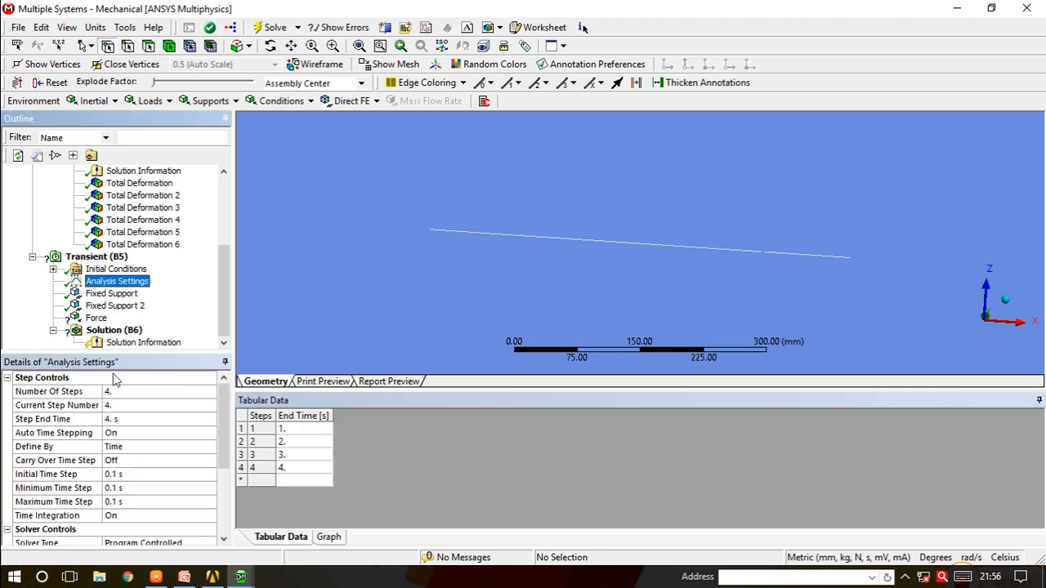
click(120, 406)
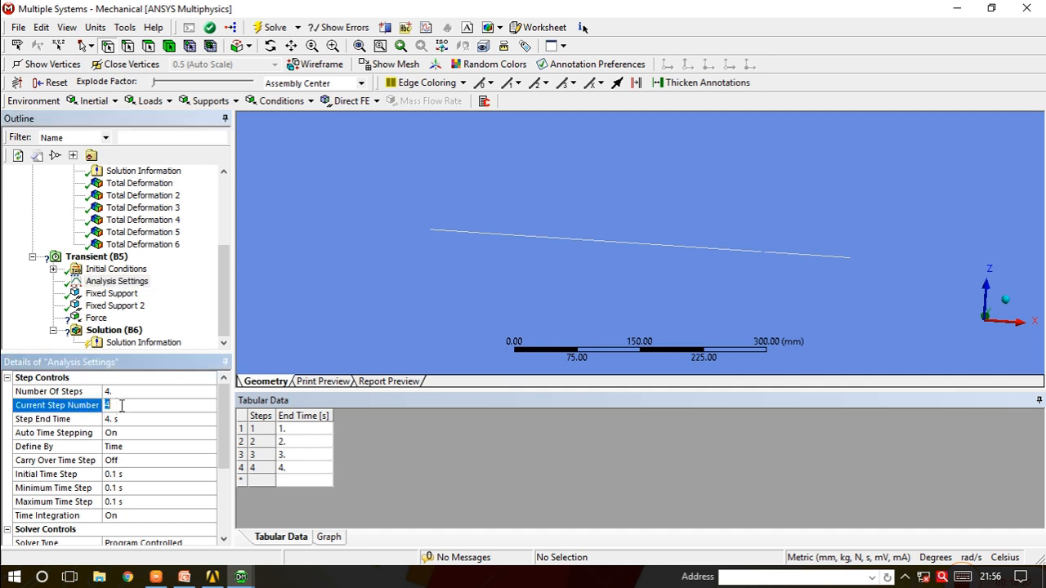
text(1)
key(Return)
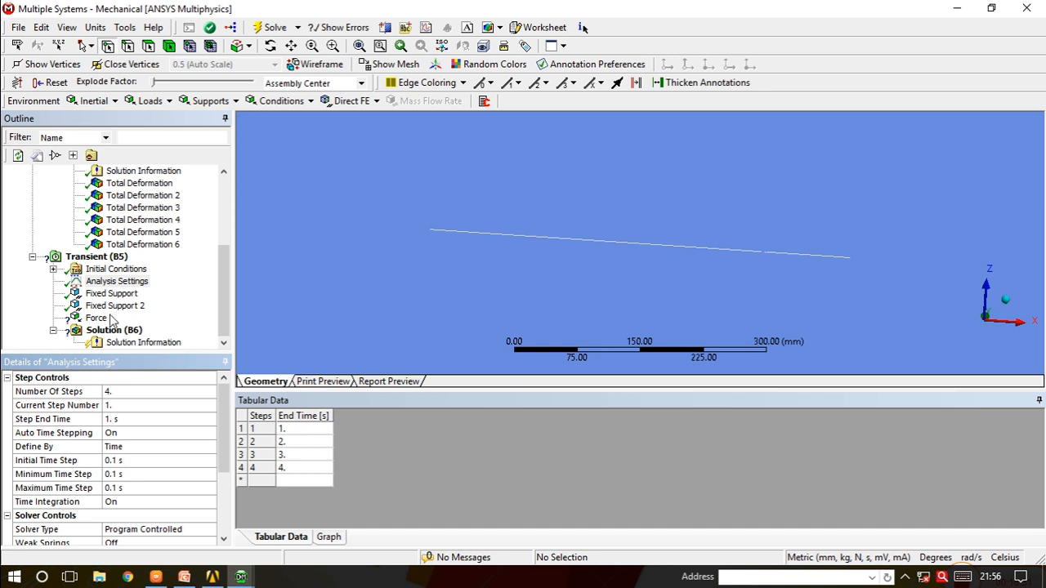
Set the Z component of the Transient (B5) force to -100 N at 1 s in its table.
click(96, 318)
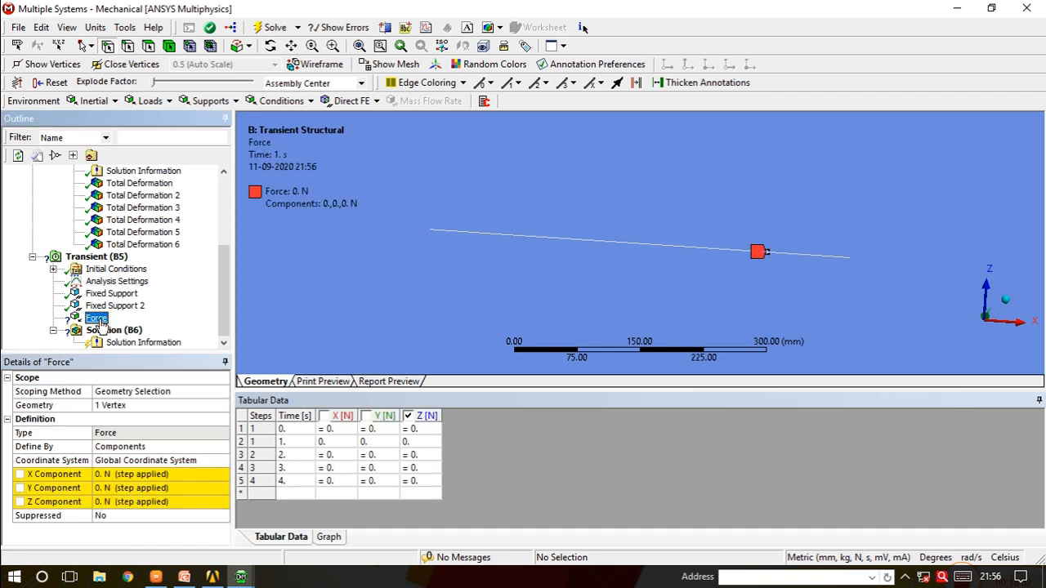
click(409, 442)
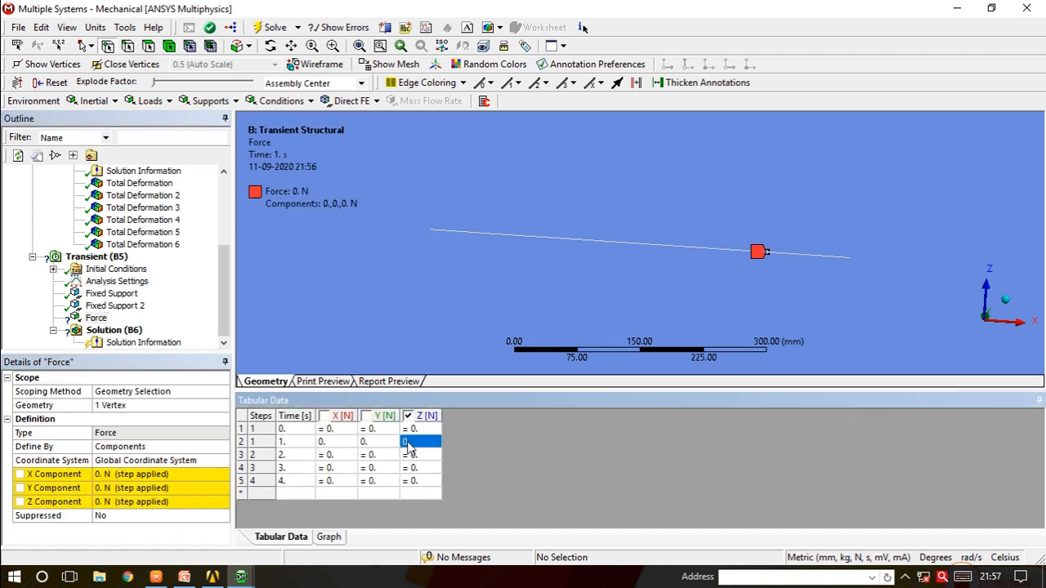
text(-100)
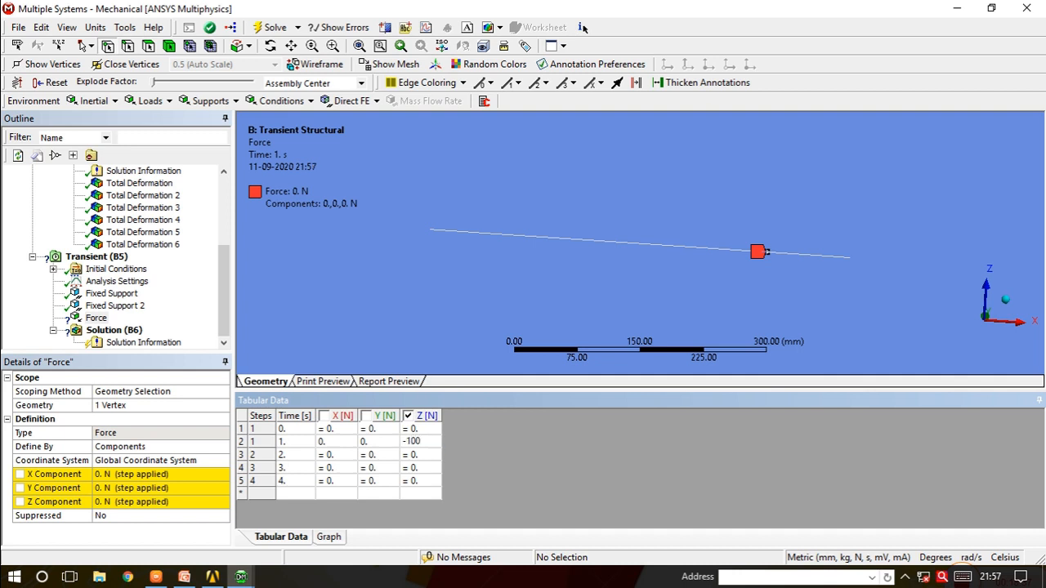
key(Return)
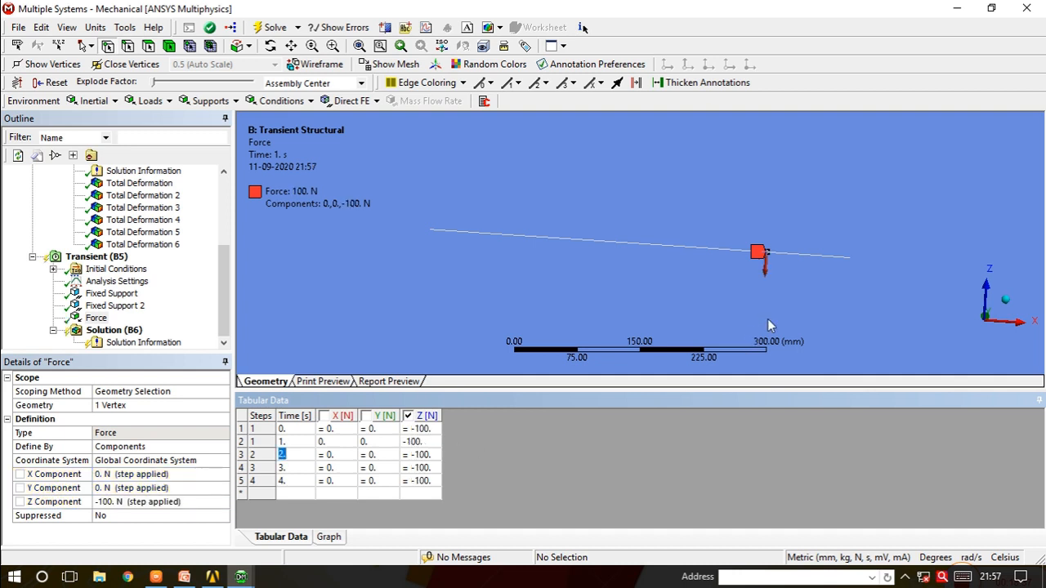
Set the force's Z component to 0 N at both 2 s and 0 s in its table.
click(421, 456)
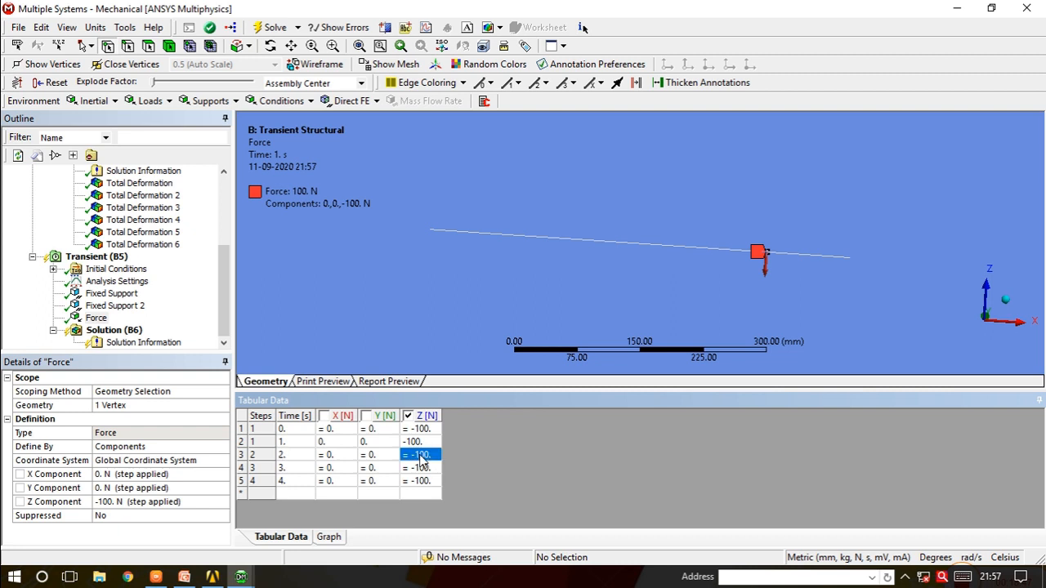
text(0)
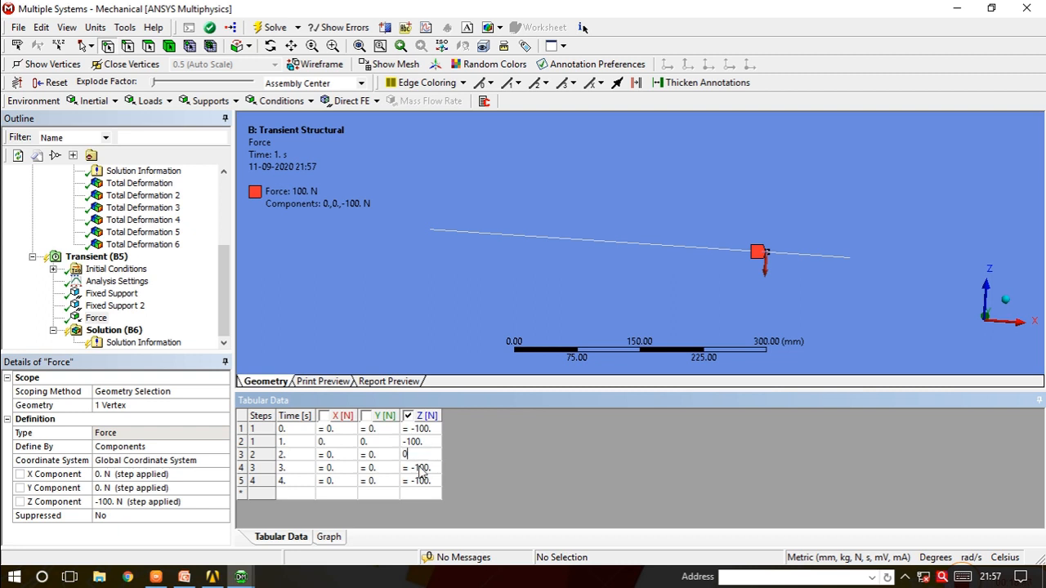
click(423, 469)
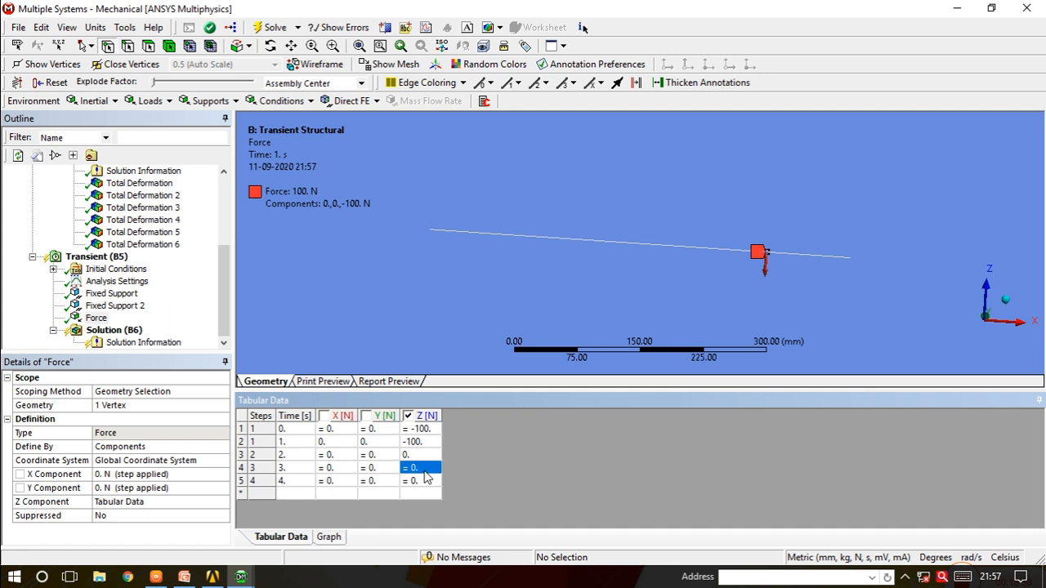
click(423, 430)
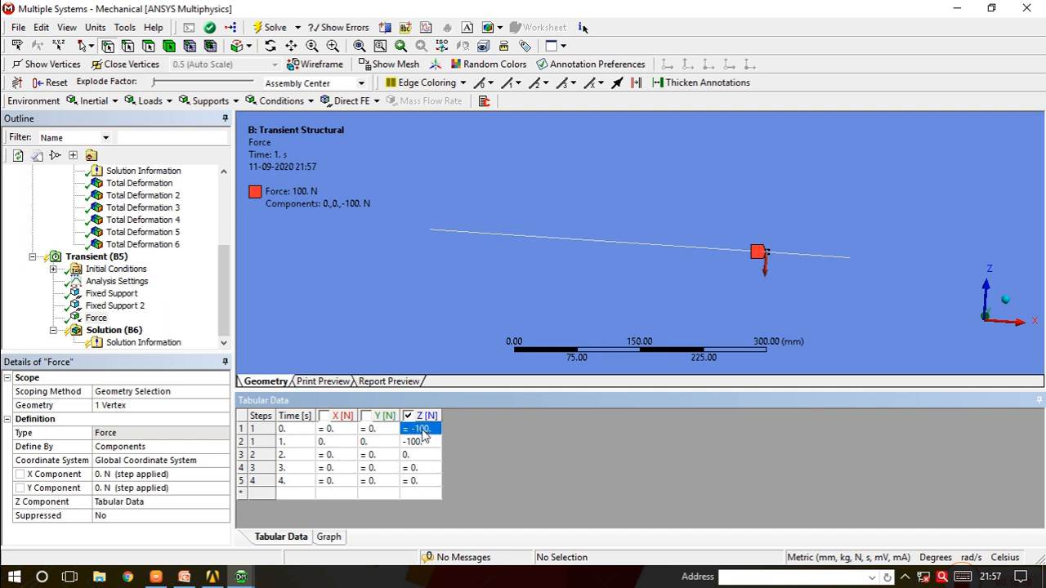
text(0)
key(Tab)
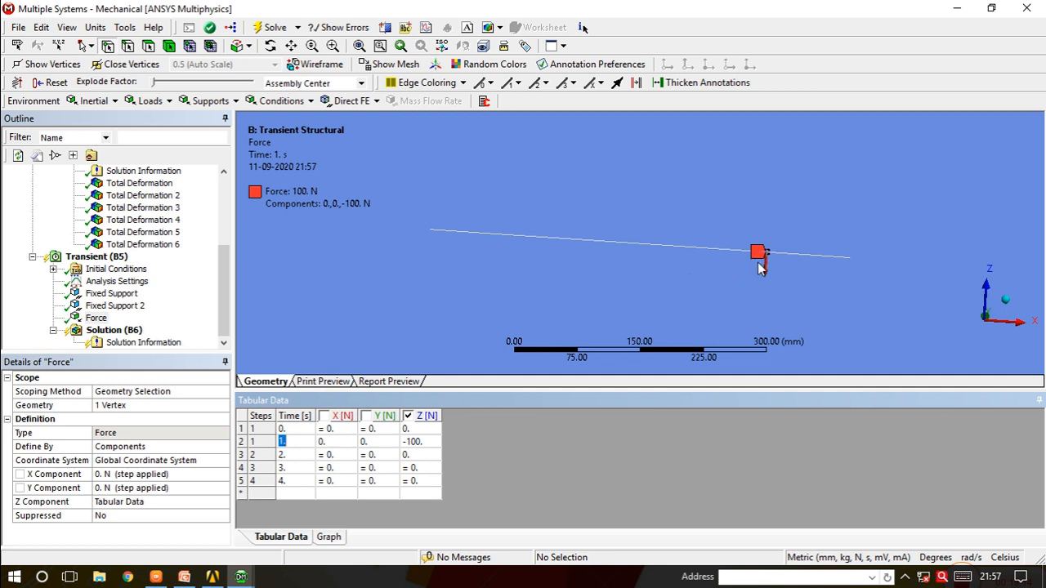
Set the force's Z component to -1000 N at 1 s.
click(423, 444)
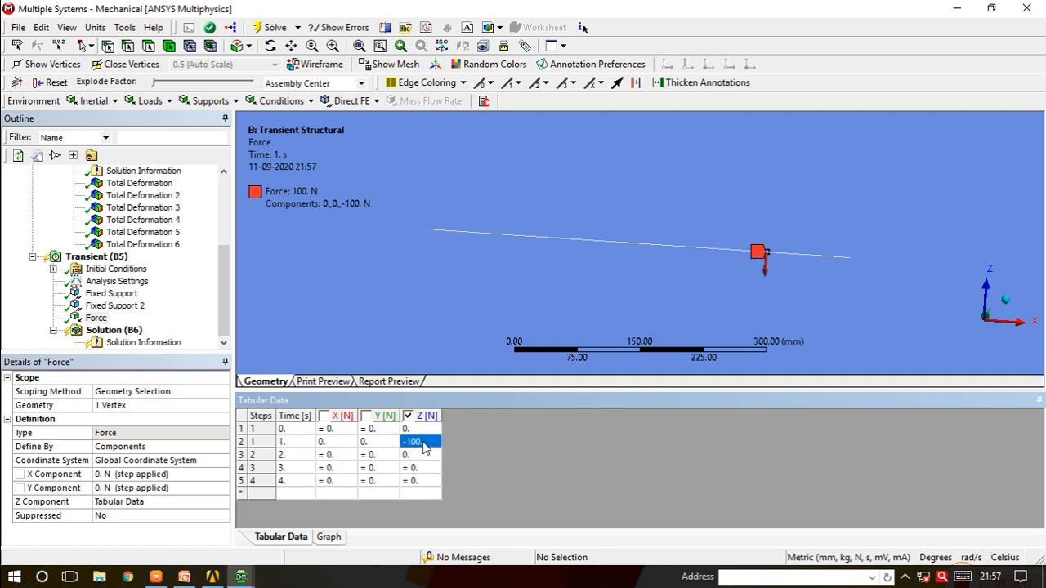
click(423, 444)
text(-1000)
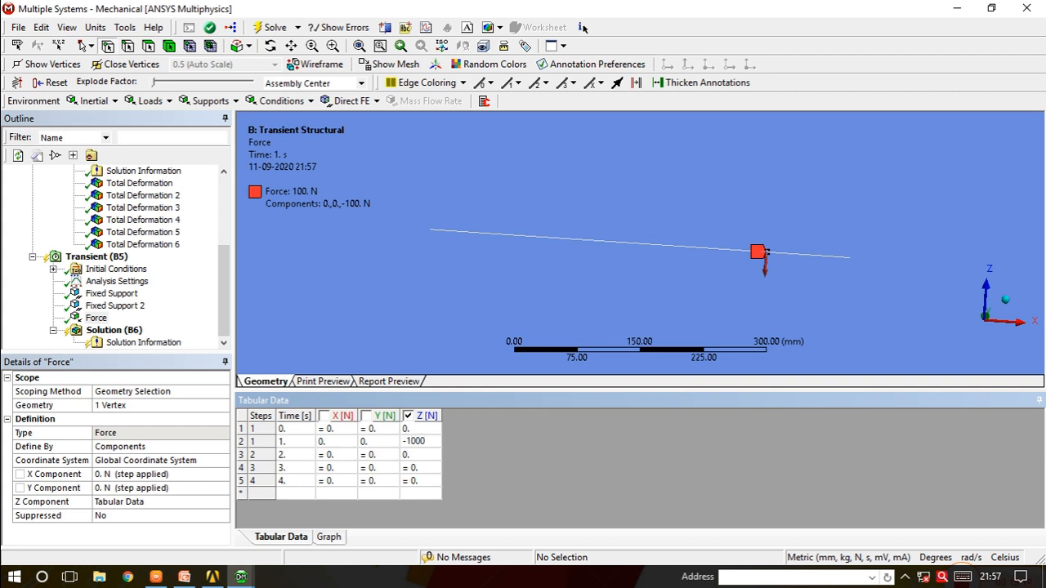
key(Tab)
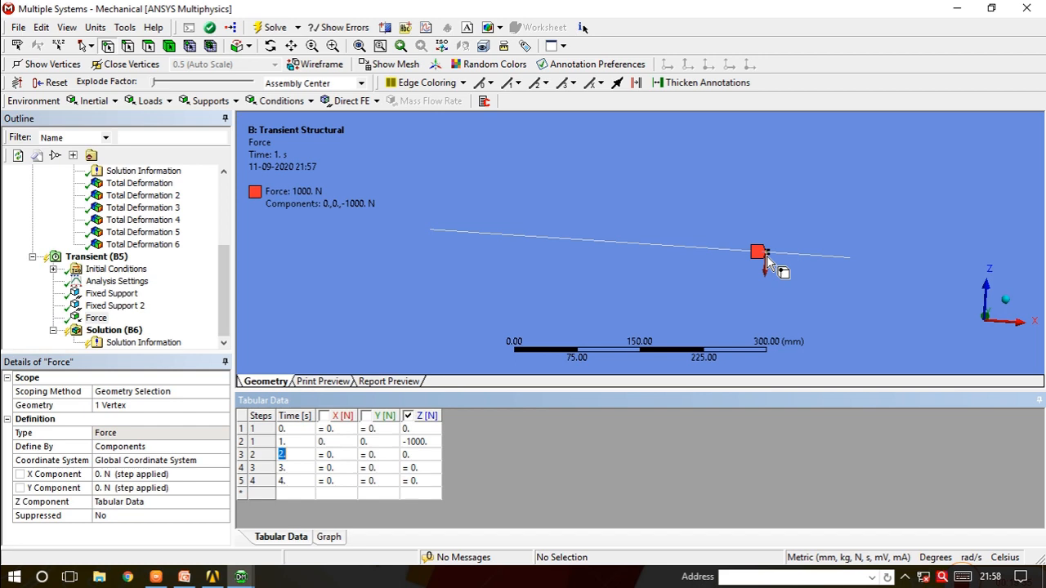
Duplicate the force on the X = 400 mm vertex within Transient (B5).
click(92, 318)
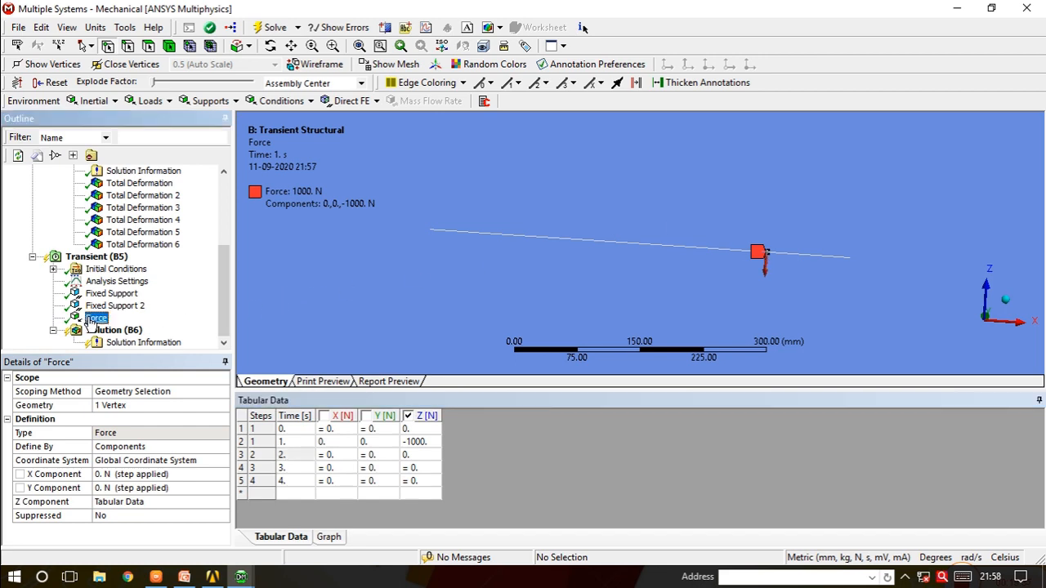
right_click(90, 320)
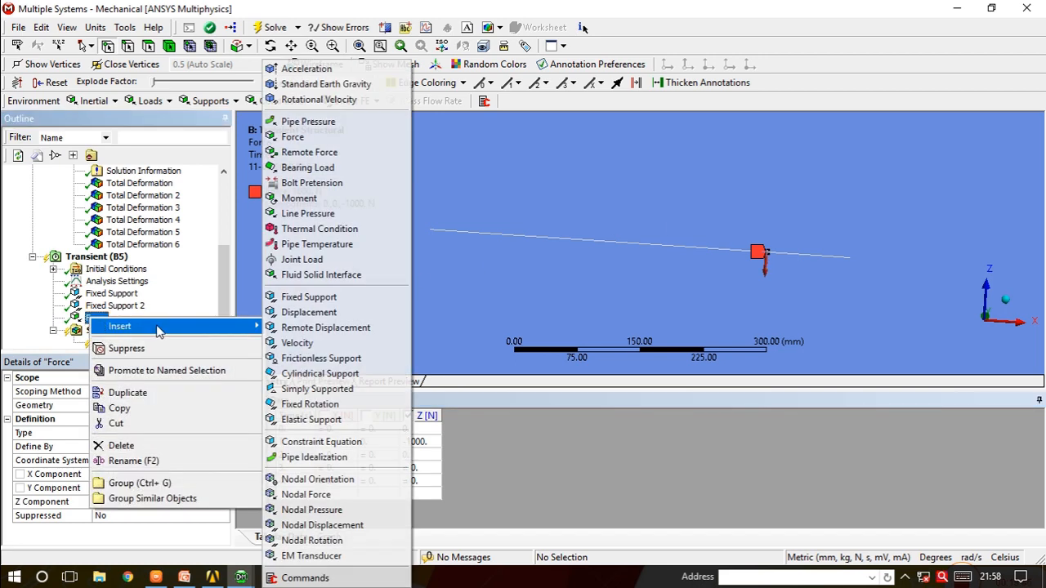
click(124, 393)
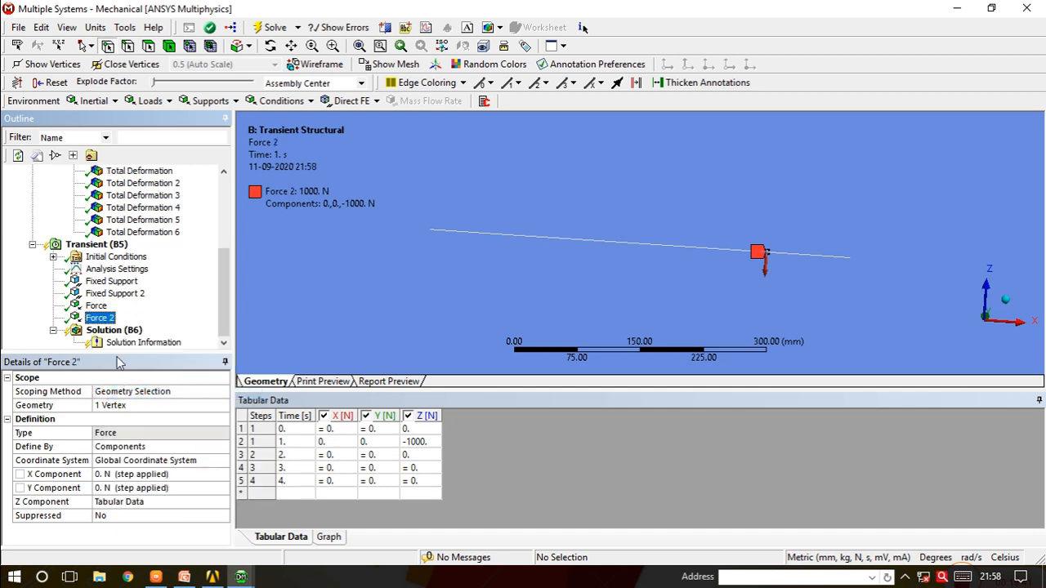
Change the Current Step Number in the Transient (B5) Analysis Settings to 2.
click(116, 269)
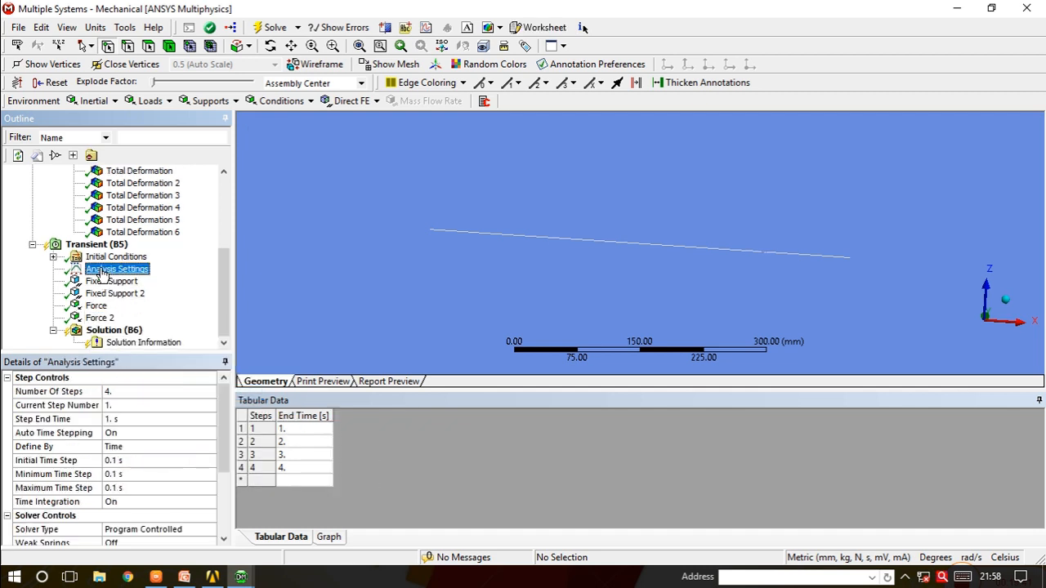
click(120, 408)
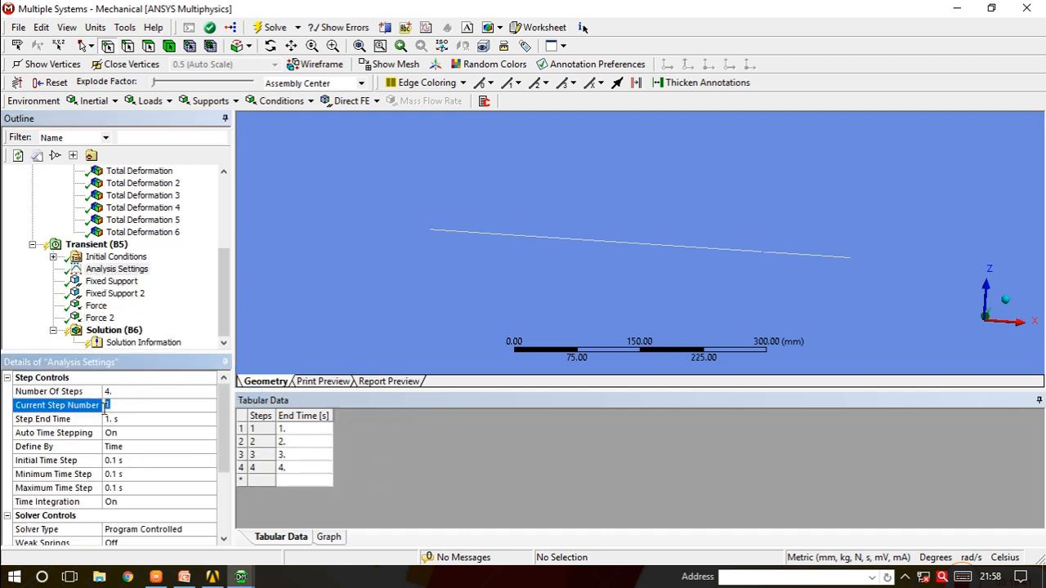
text(2)
key(Return)
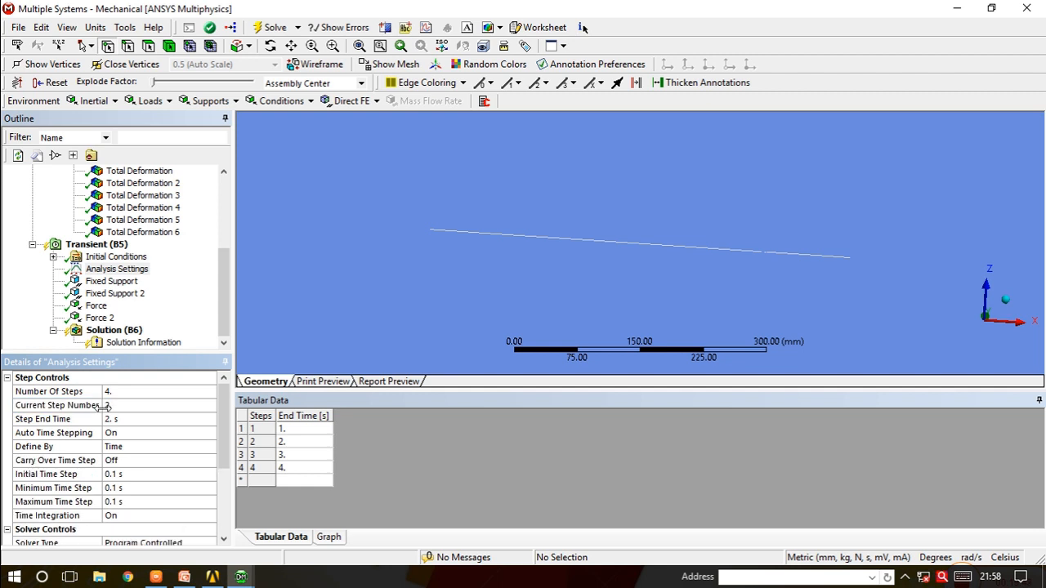
Set the Z component of Force 2 to -1000 N at 2 s in its table.
click(101, 319)
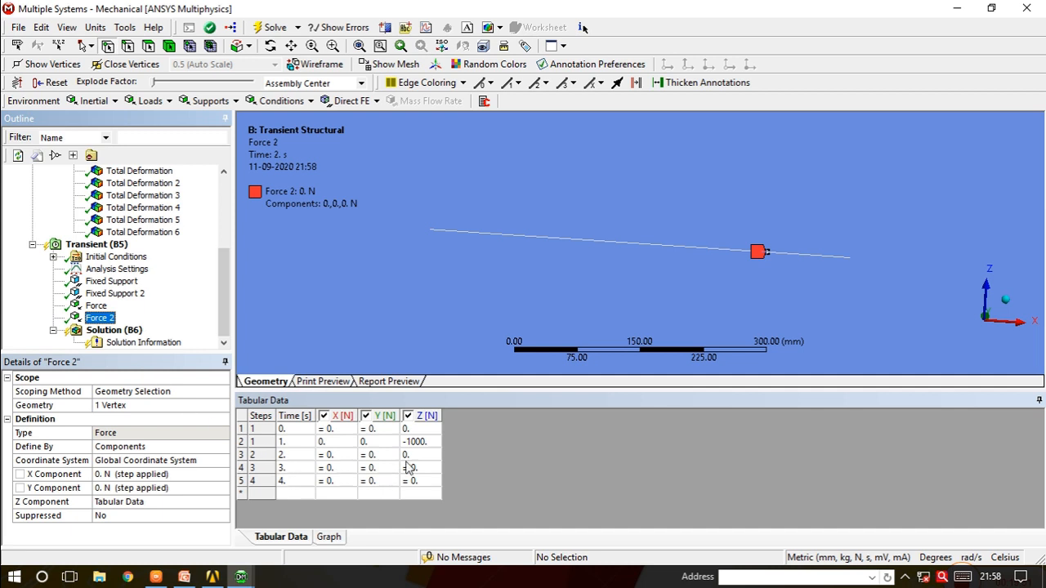
click(415, 456)
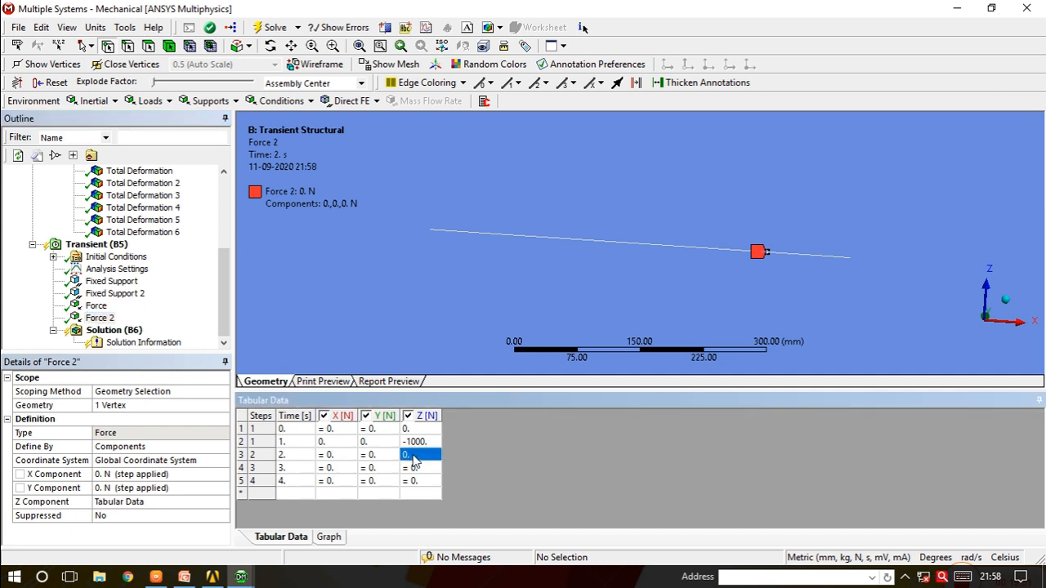
text(-1000)
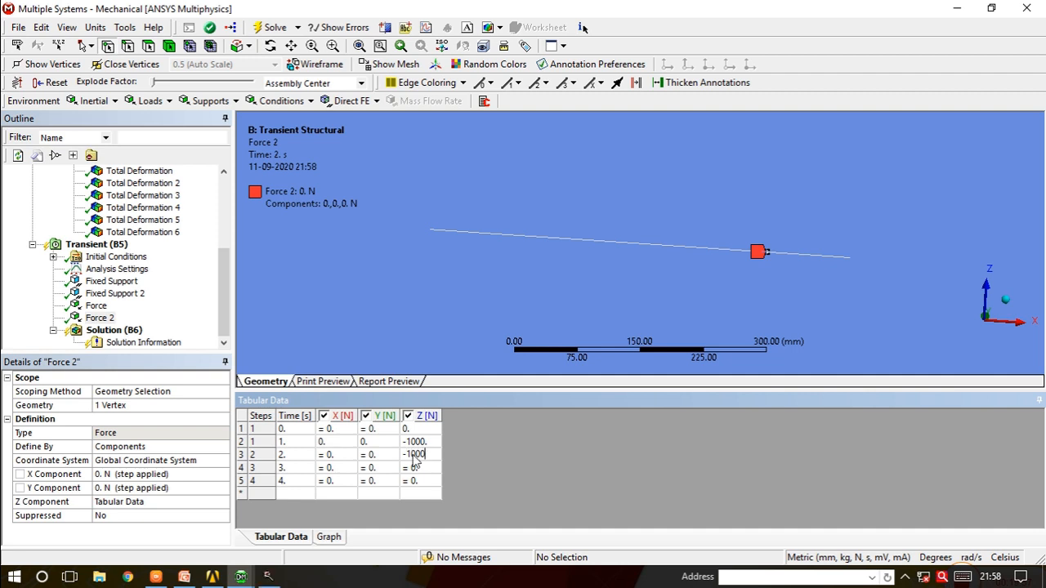
key(Return)
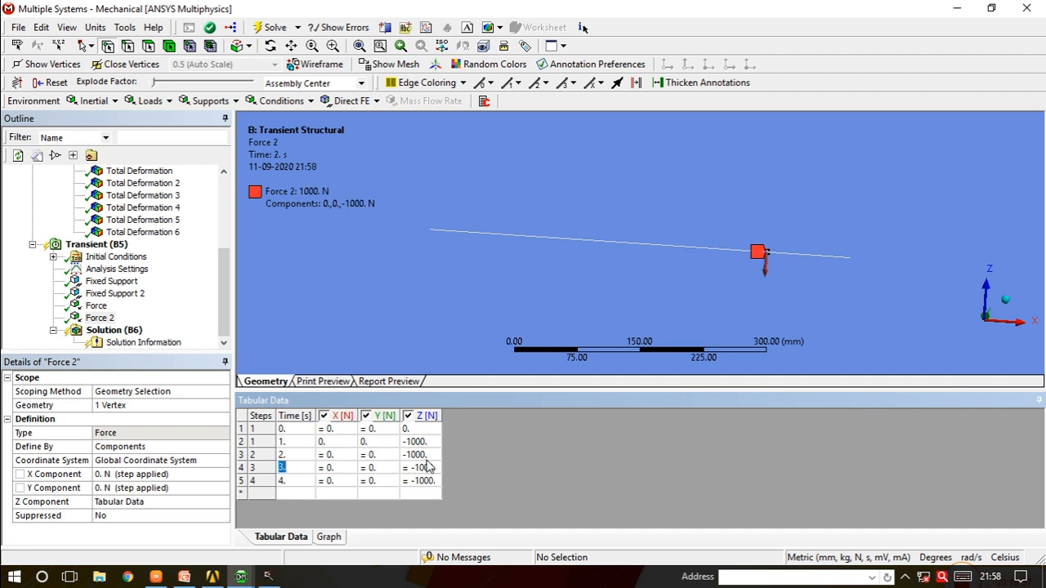
Reassign the geometry of Force 2 to the beam vertex at X = 300 mm.
click(131, 406)
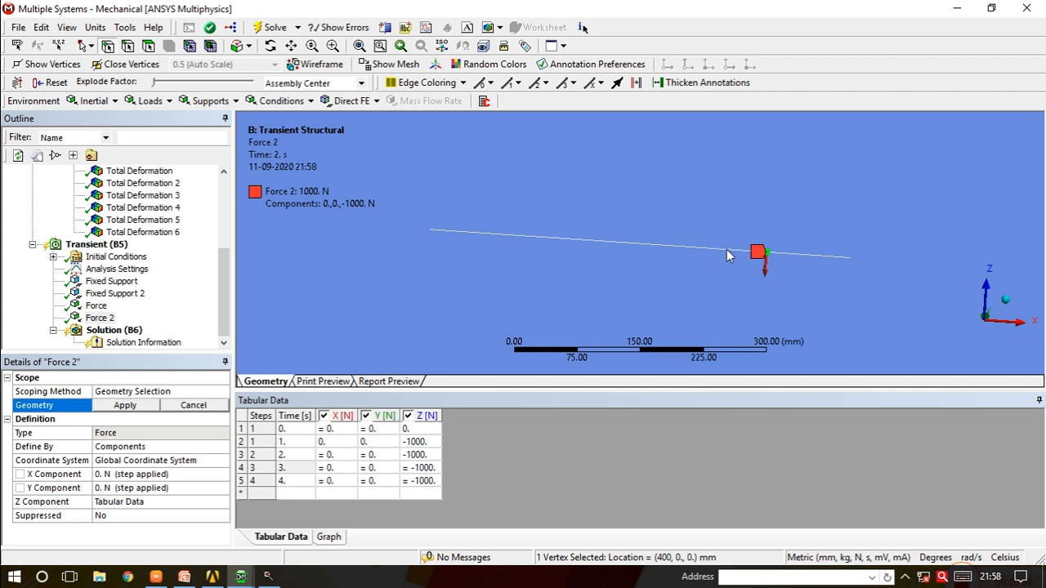
click(681, 249)
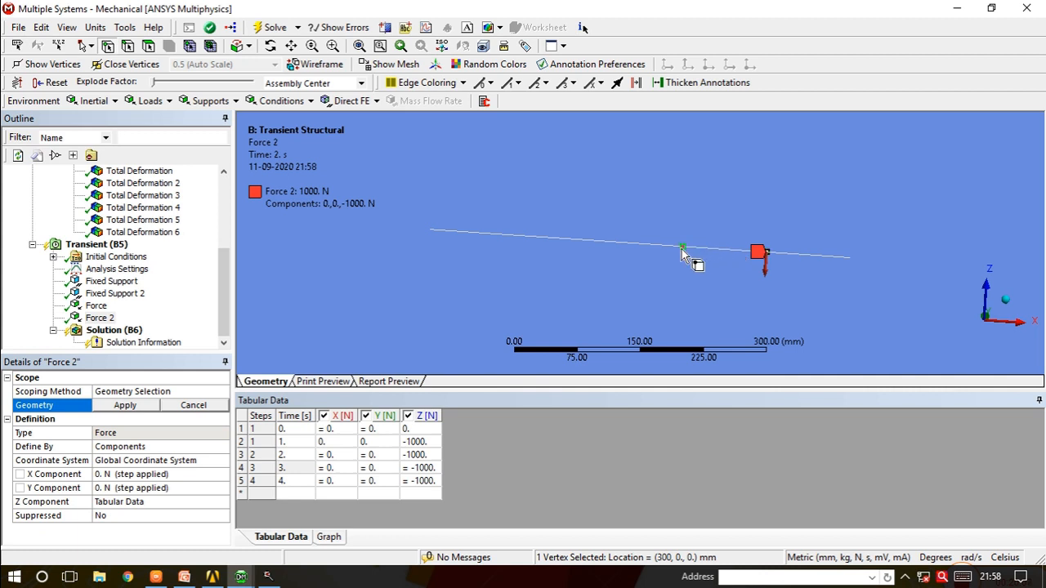
click(124, 406)
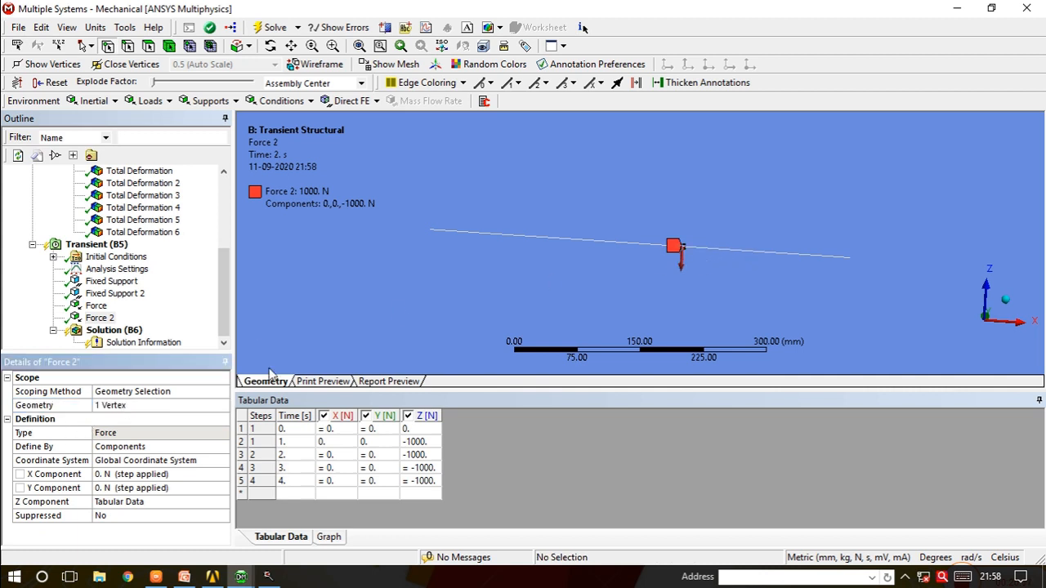
Set the Z component of Force 2 to 0 N at 1 s, 3 s and 4 s.
click(417, 444)
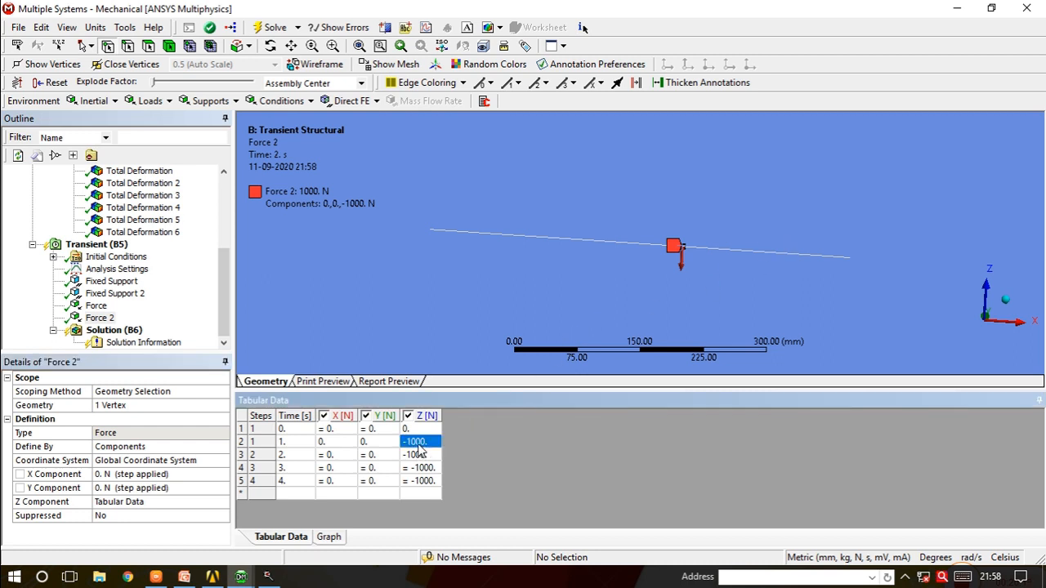
text(0)
click(424, 469)
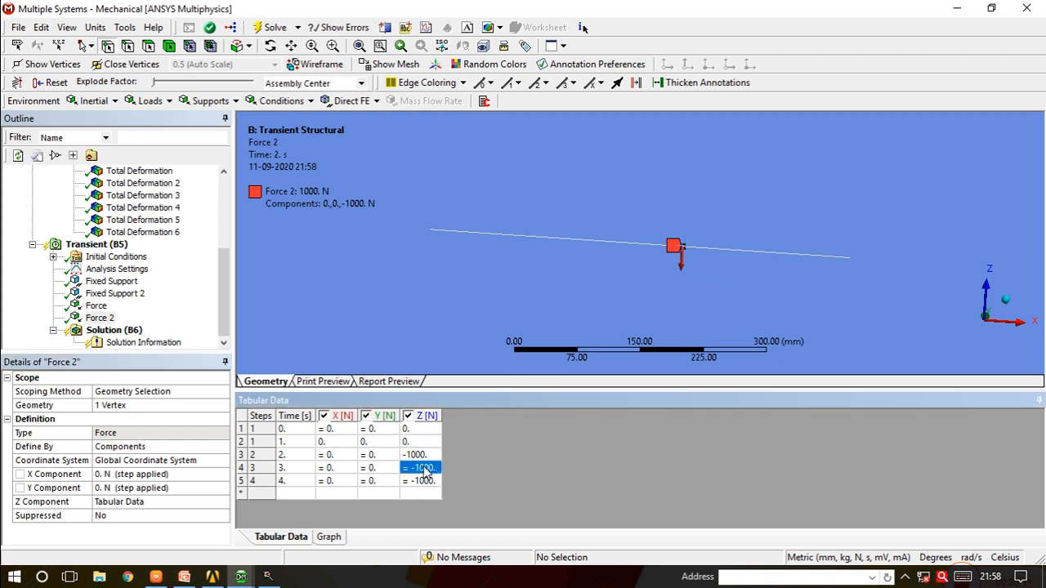
text(0)
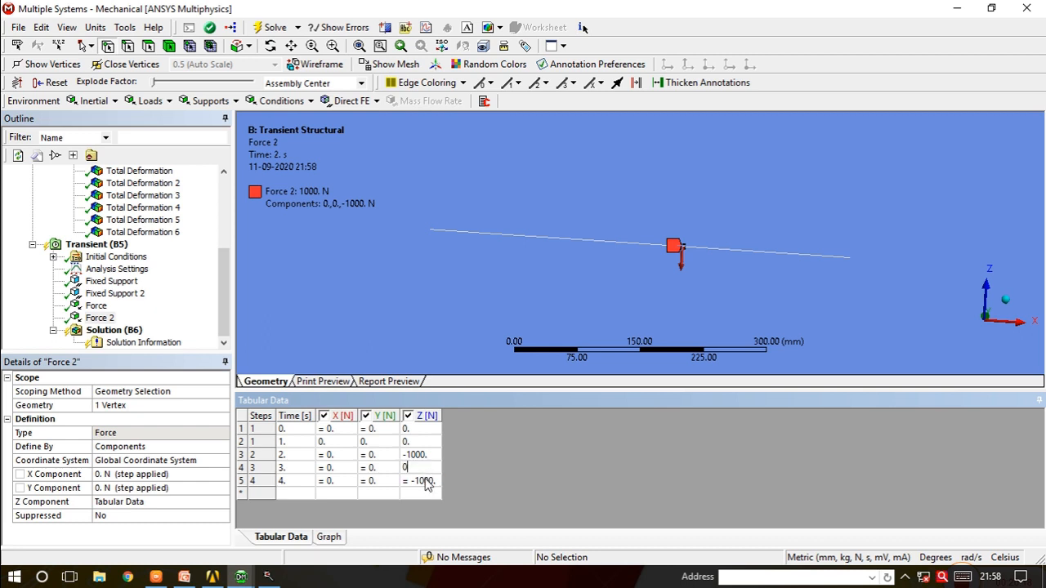
click(422, 481)
text(0.)
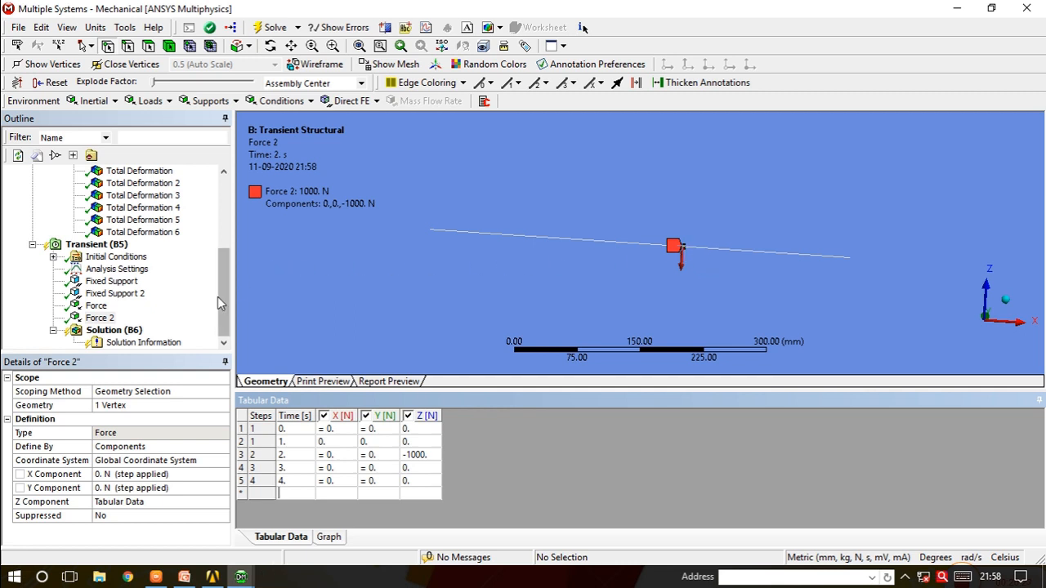
Duplicate Force 2 in the Transient (B5) branch to add a third force.
click(179, 311)
right_click(102, 319)
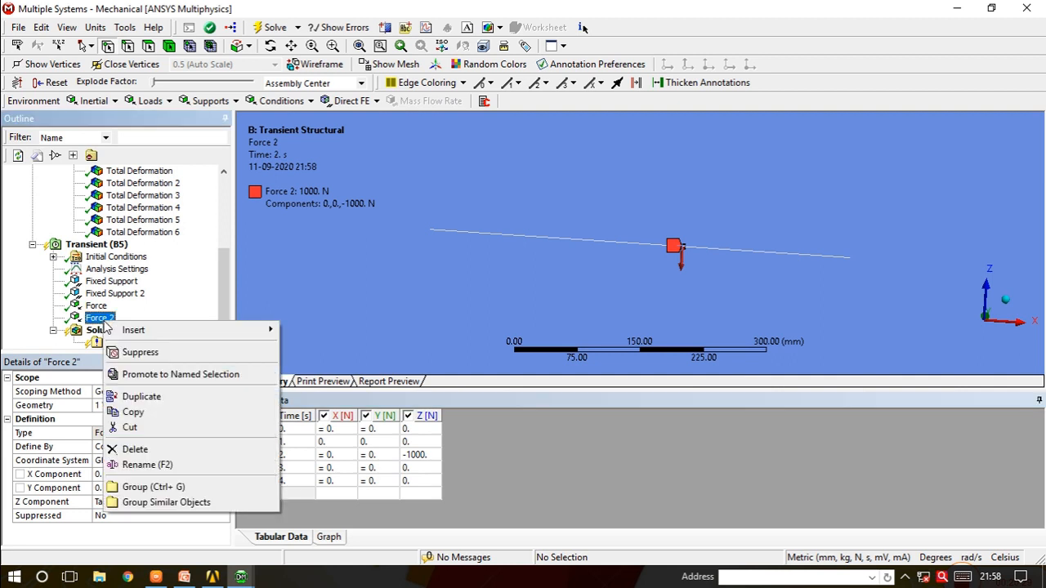
click(135, 397)
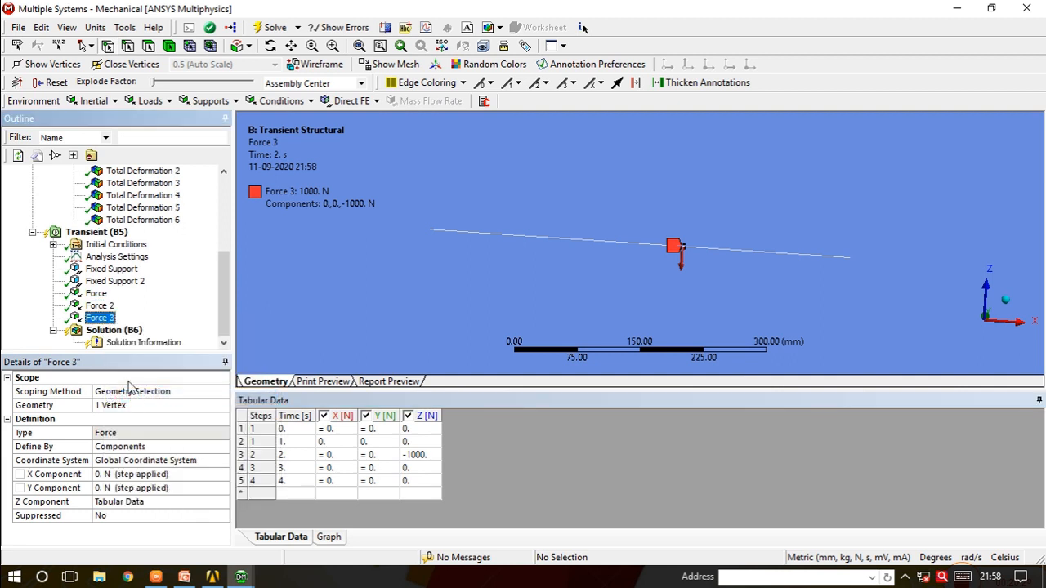
Change the Current Step Number in the Transient (B5) Analysis Settings to 3.
click(109, 257)
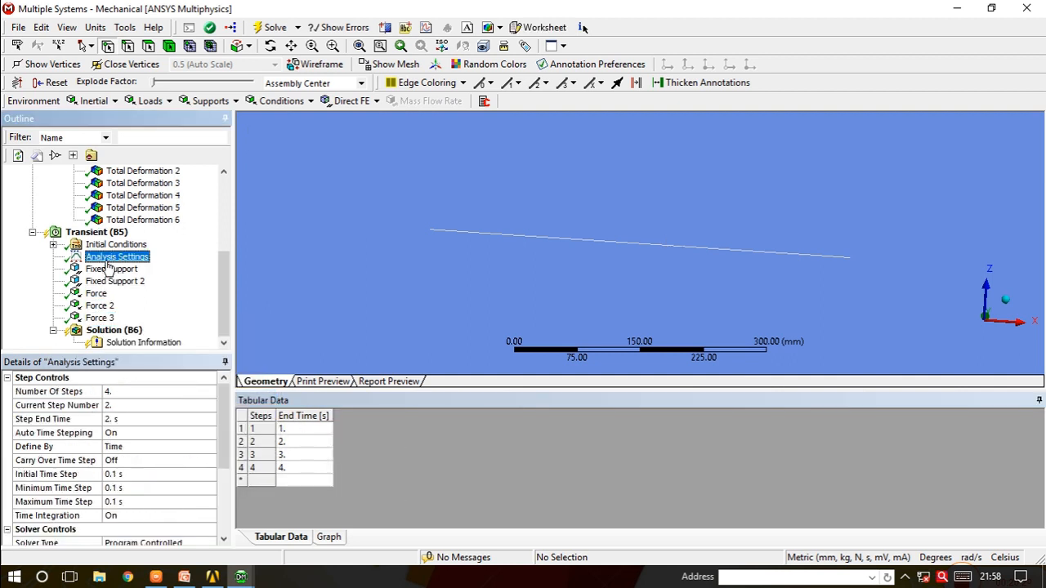
click(116, 405)
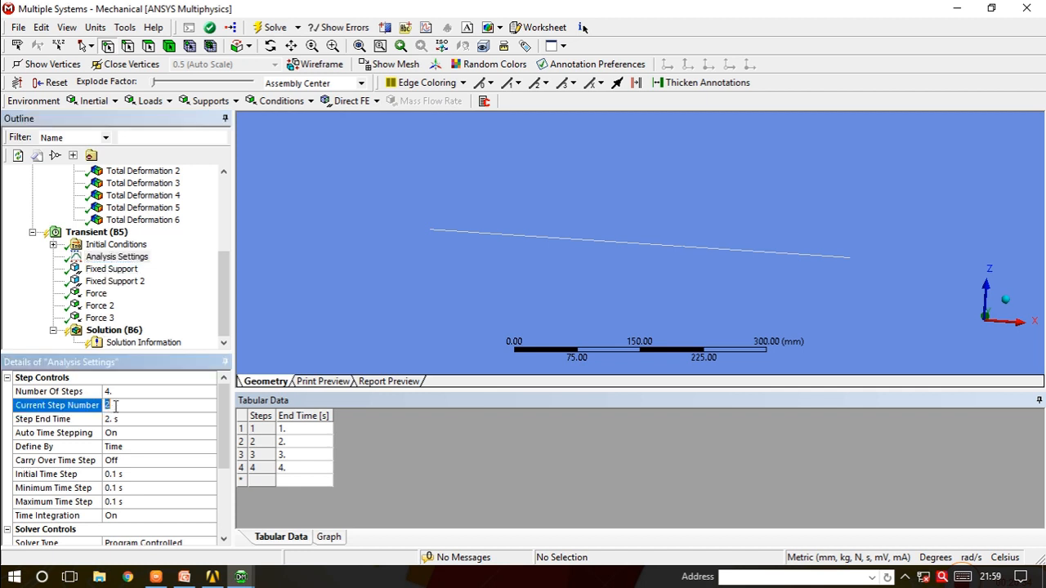
key(Return)
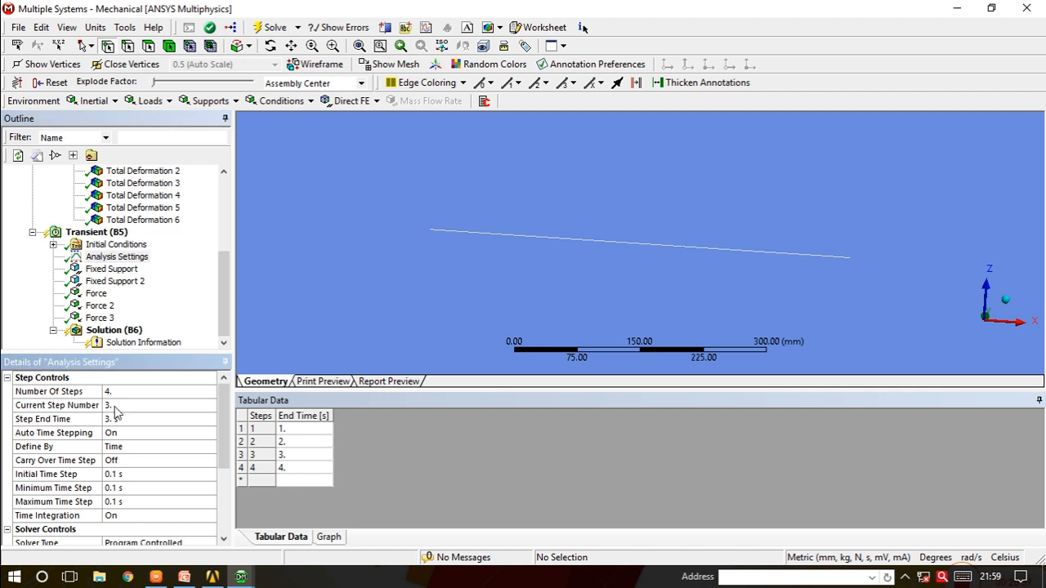
Reassign the geometry of Force 3 to the beam vertex at X = 200 mm.
click(101, 318)
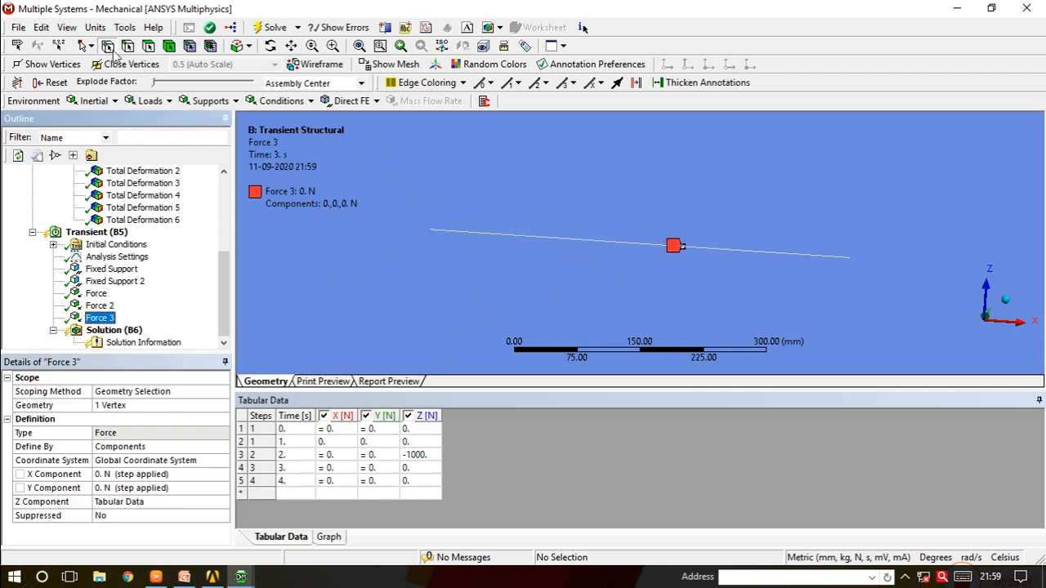
click(555, 204)
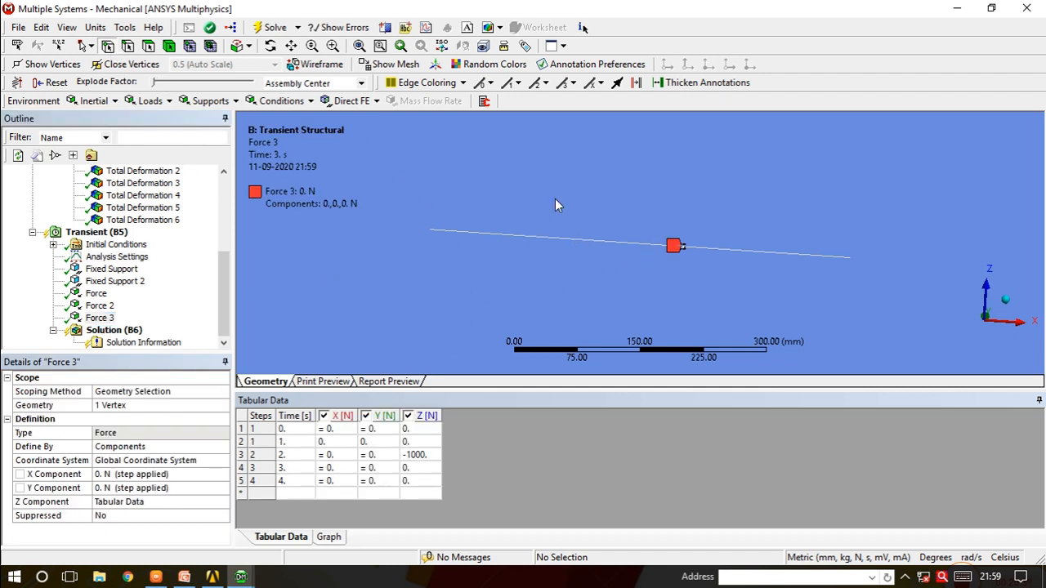
click(599, 241)
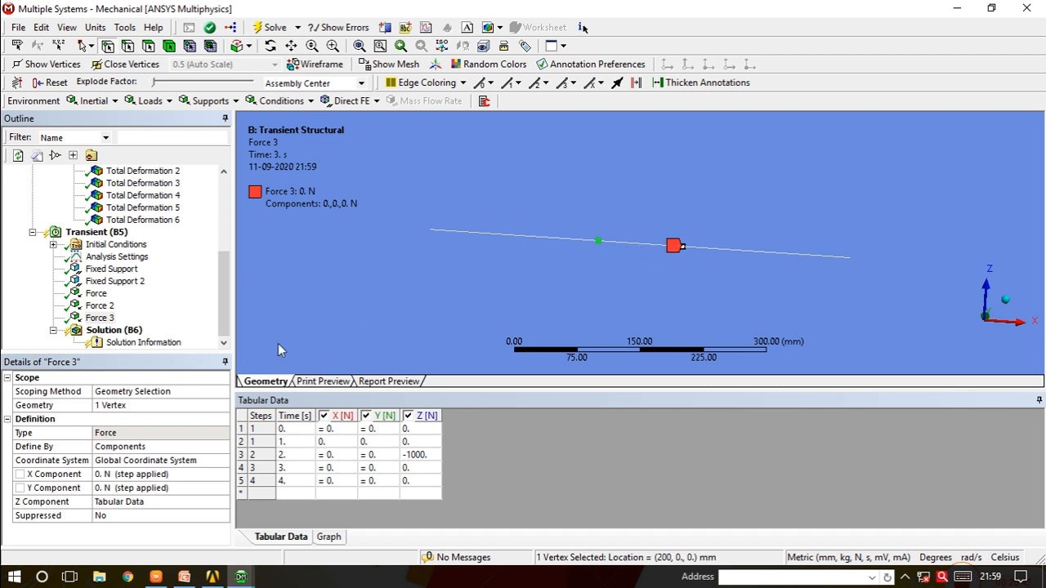
click(127, 406)
click(124, 404)
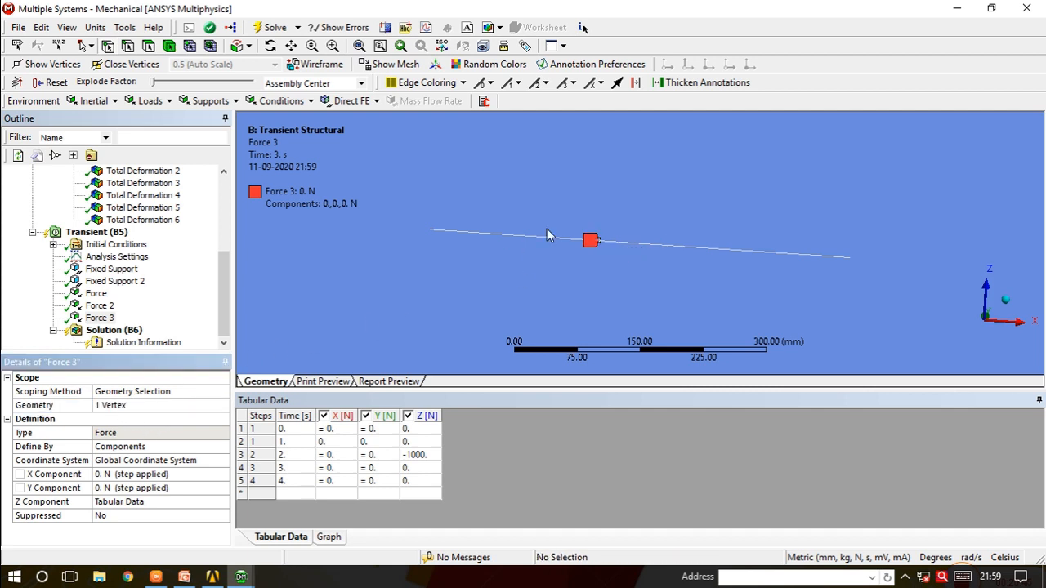
Set the Z component of Force 3 to -1000 N at 3 s and 0 N at 2 s.
click(417, 472)
text(-100)
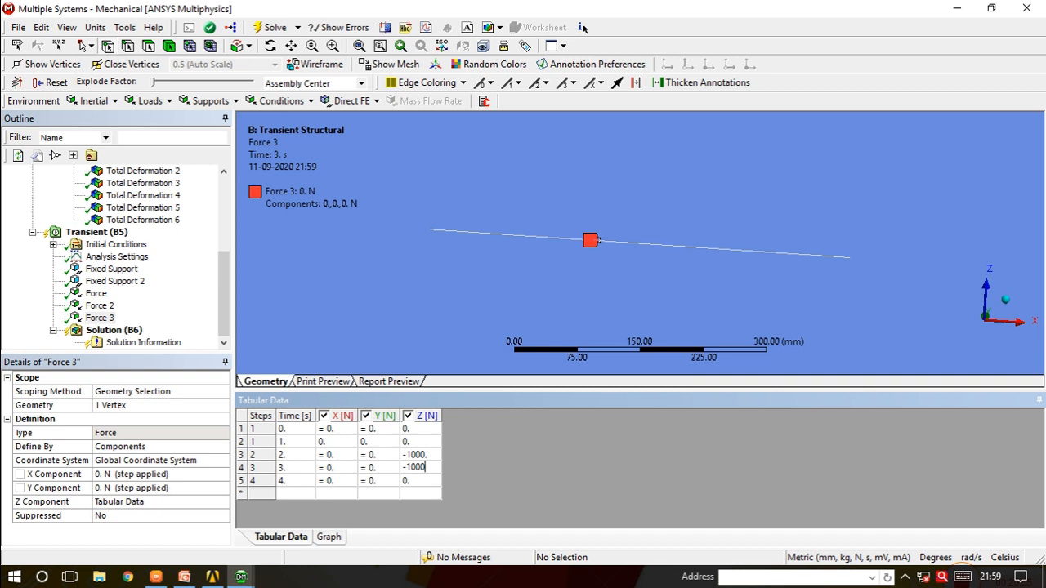
click(426, 457)
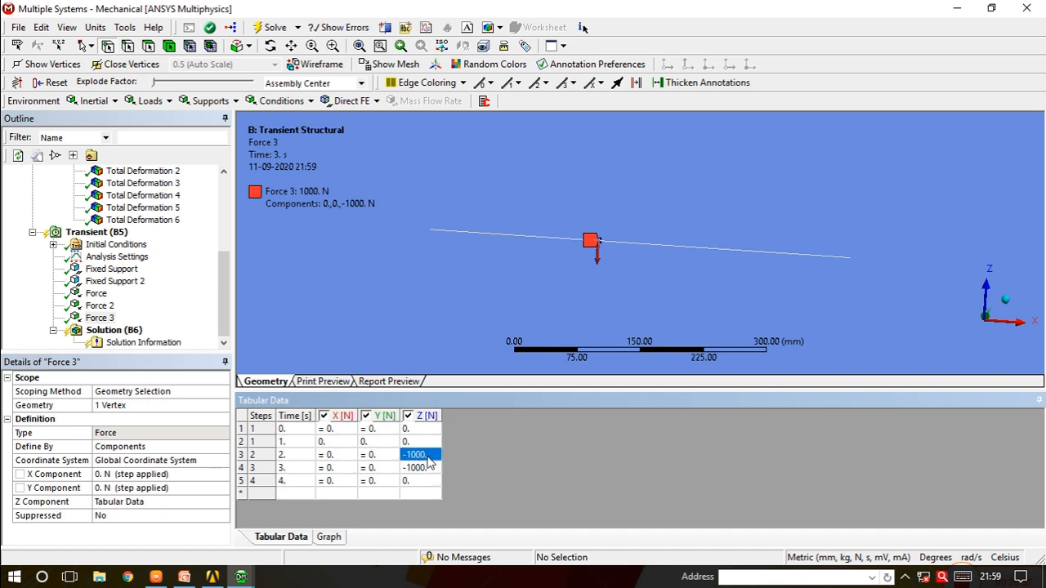
text(0.)
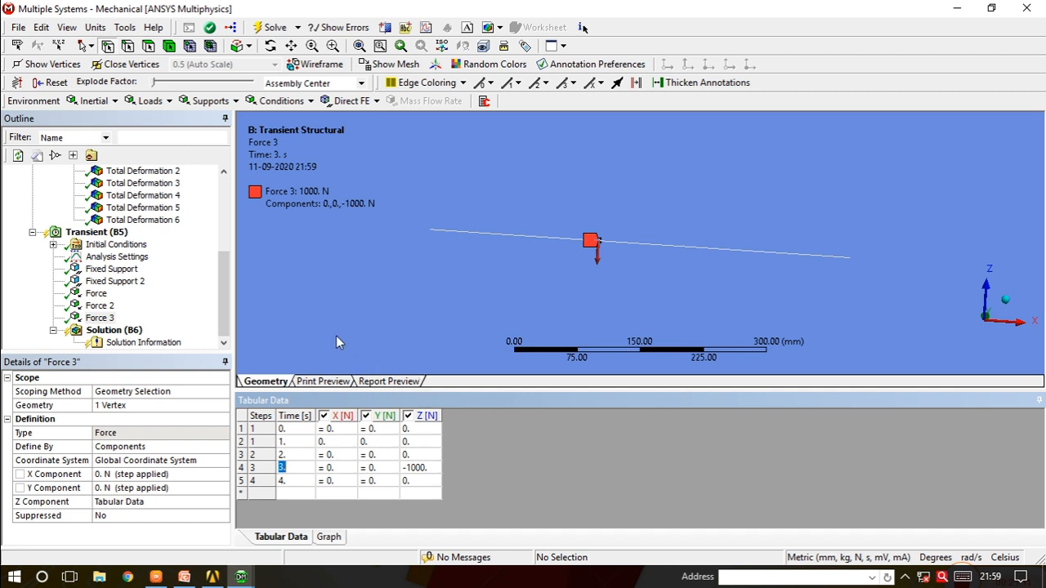
Duplicate Force 3 in the Transient (B5) branch to add a fourth force.
click(99, 318)
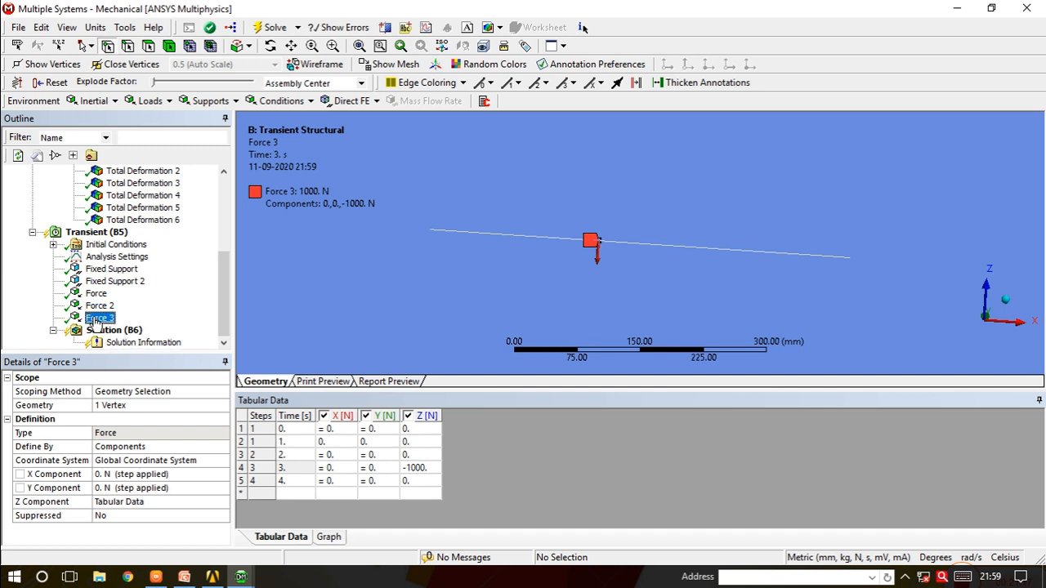
right_click(95, 321)
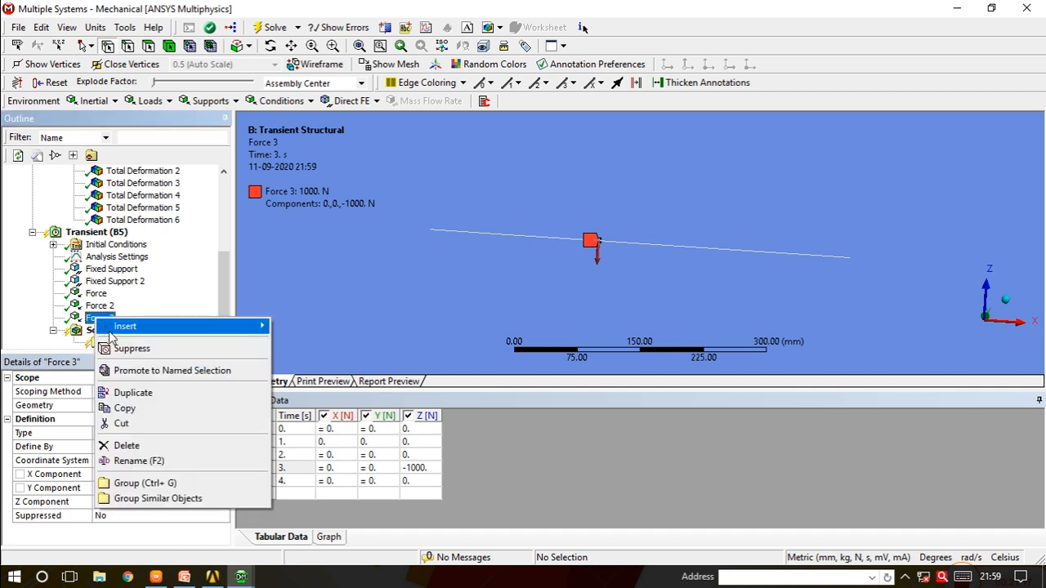
click(129, 393)
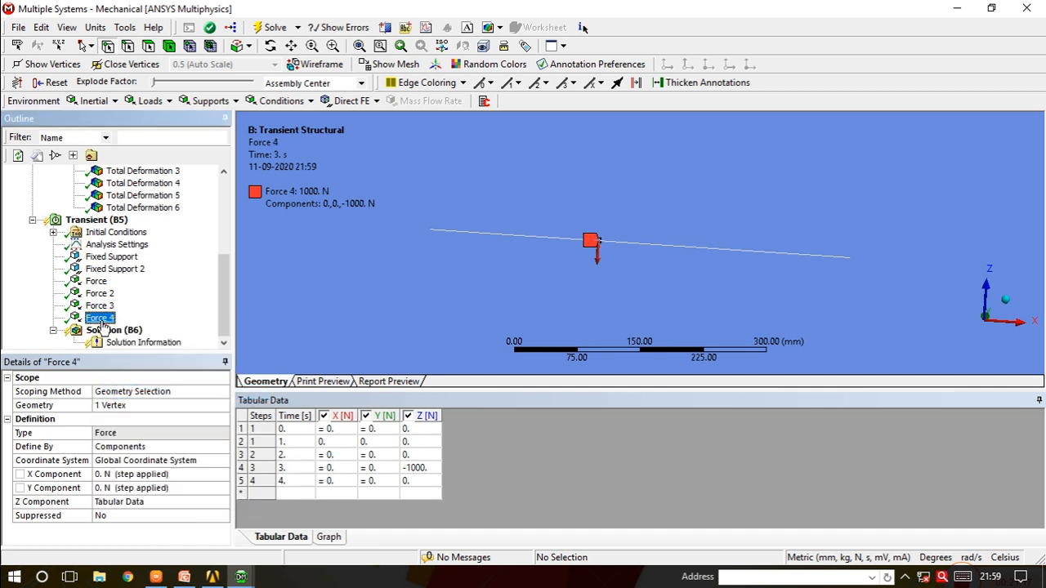
Change the Current Step Number in the Transient (B5) Analysis Settings to 4.
click(105, 244)
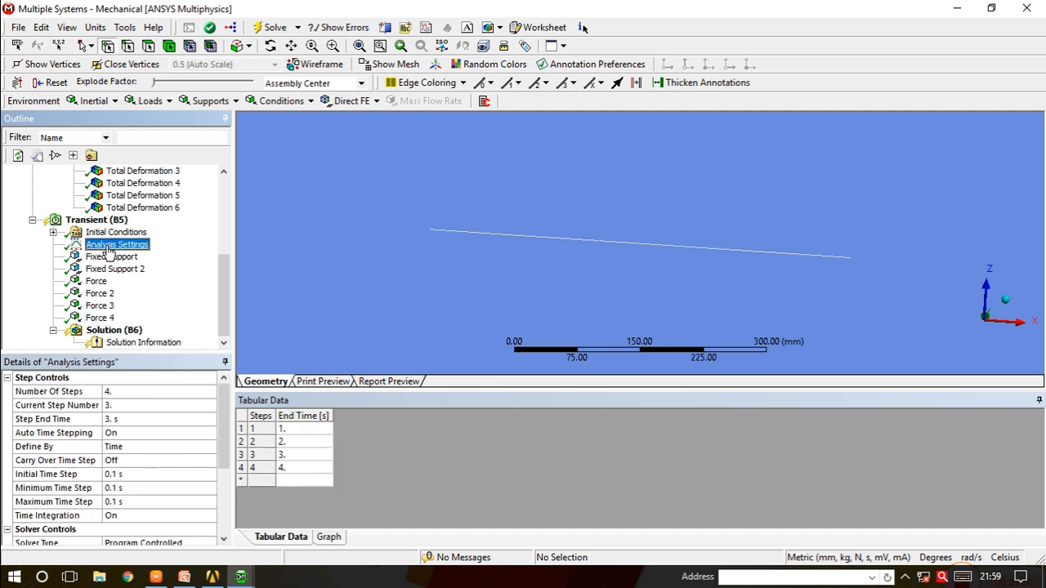
click(120, 405)
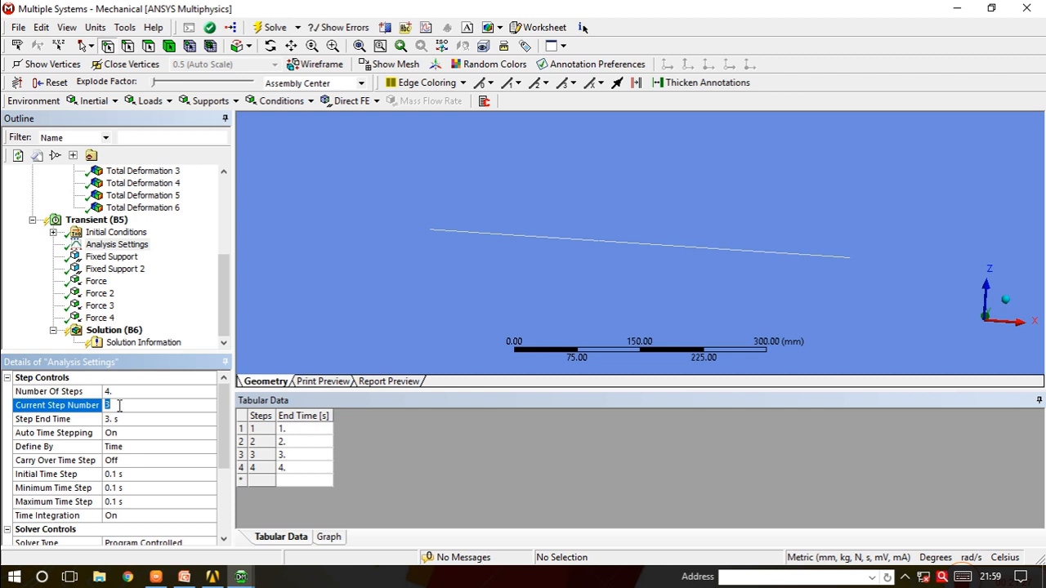
text(4)
key(Return)
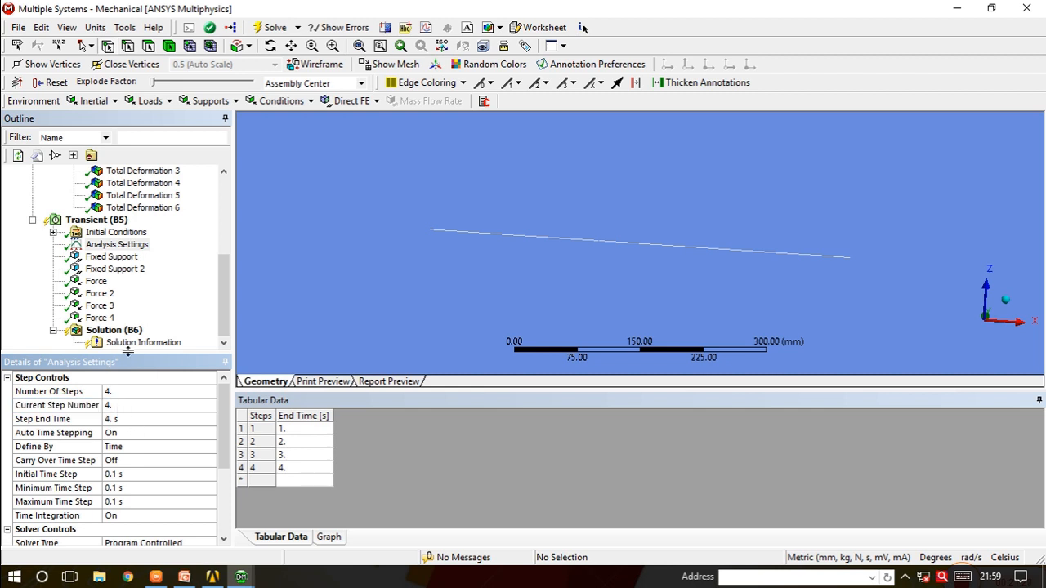
Set the Z component of Force 4 to 0 N at 3 s and -1000 N at 4 s.
click(100, 318)
click(411, 469)
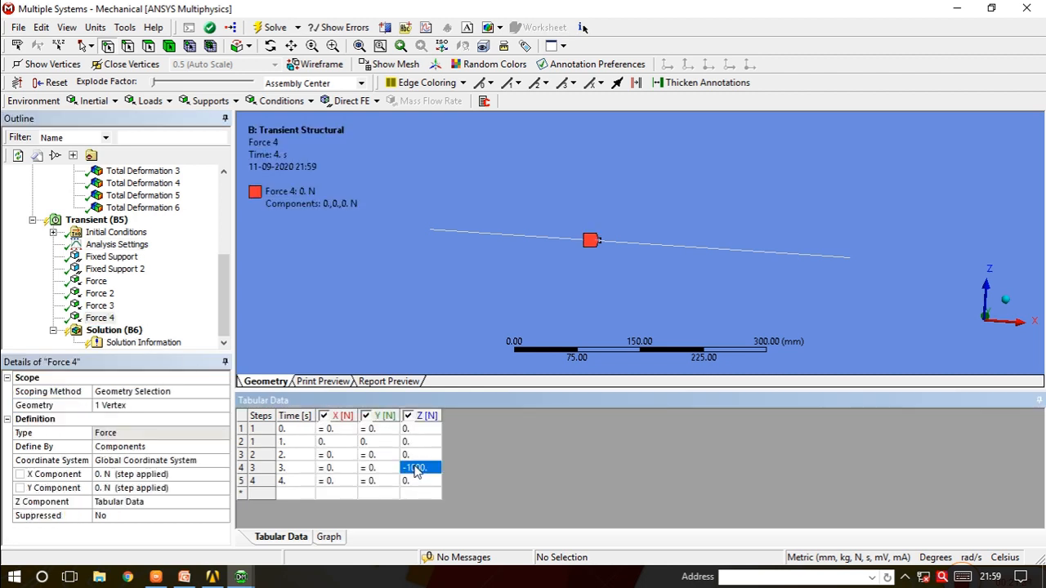
text(0)
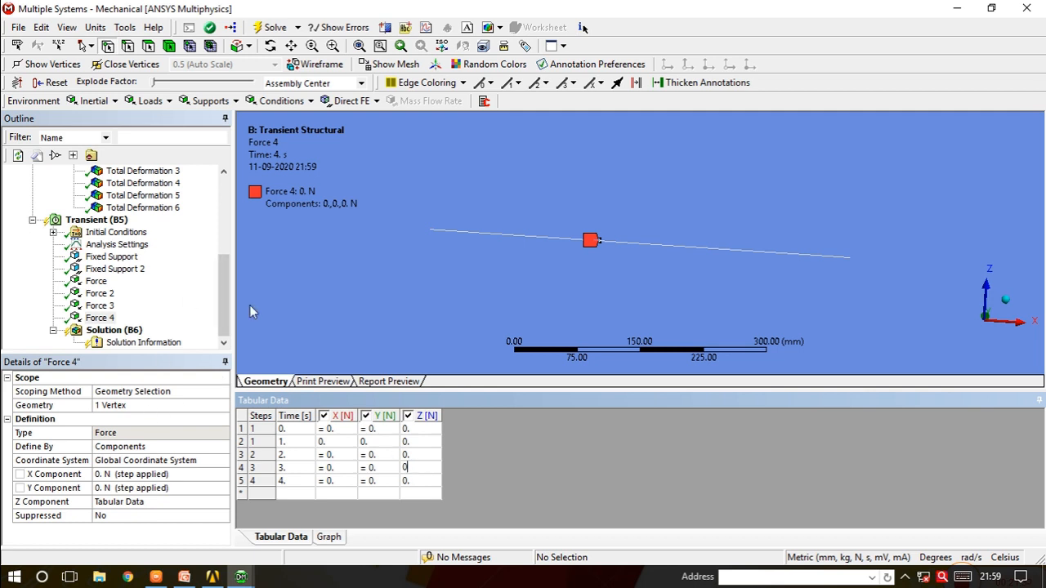
click(413, 483)
text(-1000)
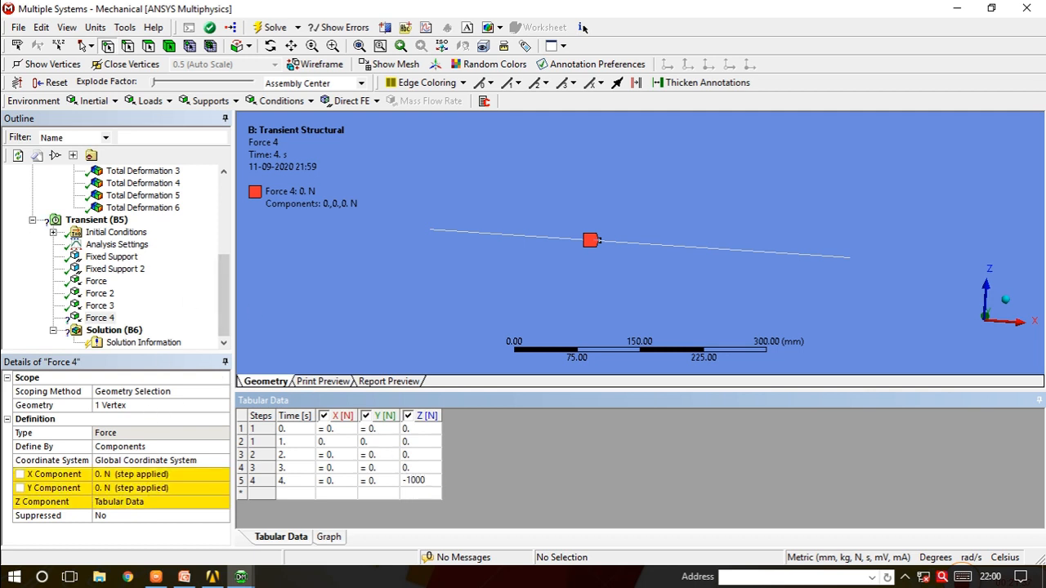
key(Return)
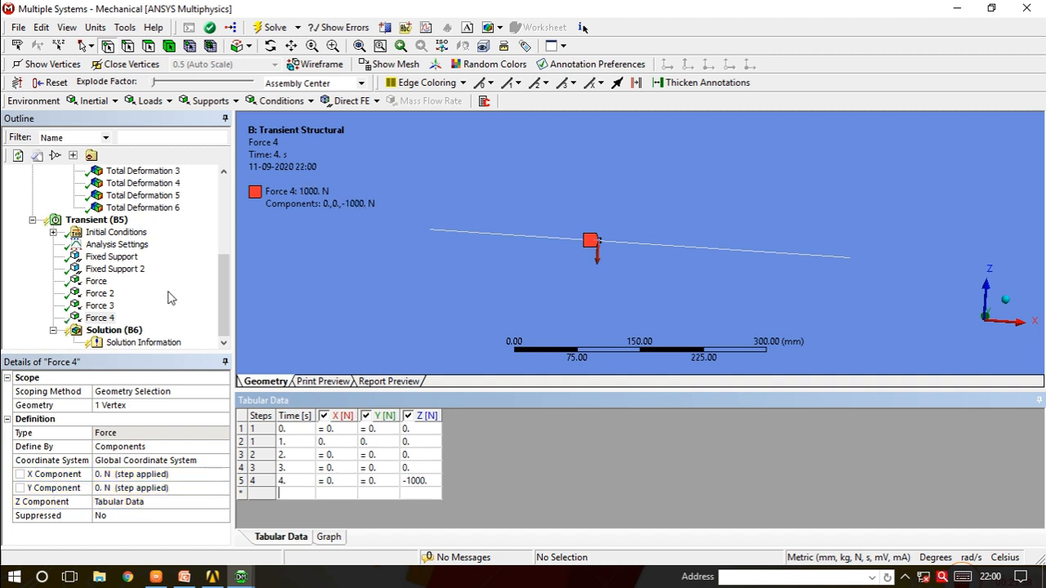
Reassign the geometry of Force 4 to the beam vertex at X = 100 mm.
click(513, 236)
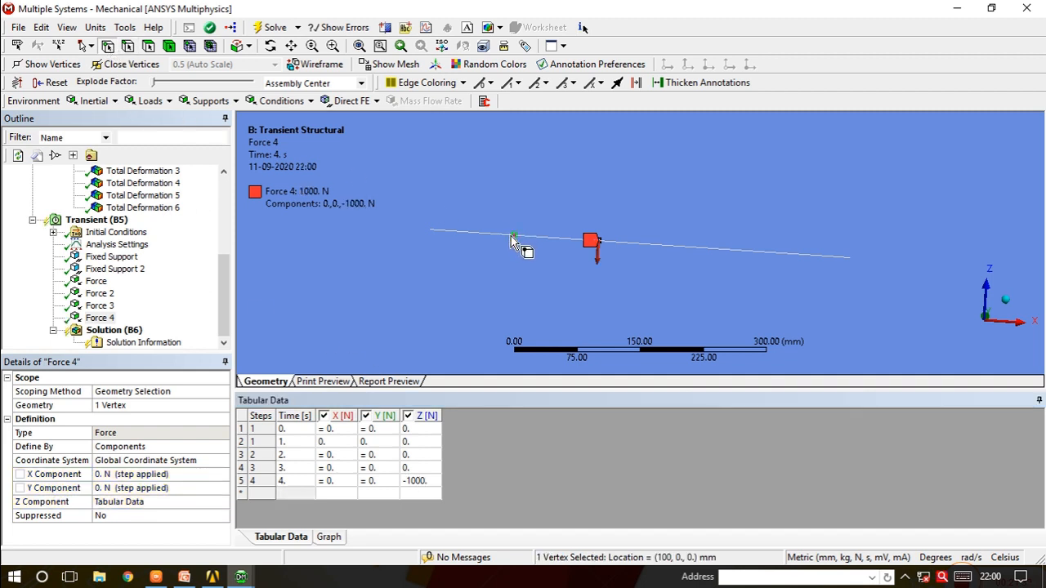
click(106, 406)
click(121, 405)
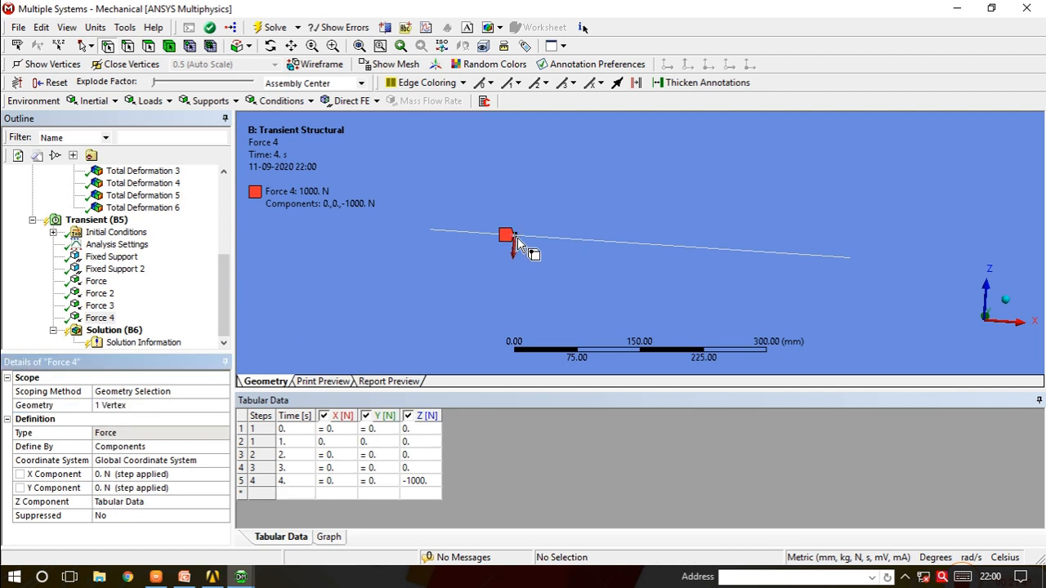
Check the position and tabular values of each of the four forces on the beam.
click(98, 283)
click(100, 293)
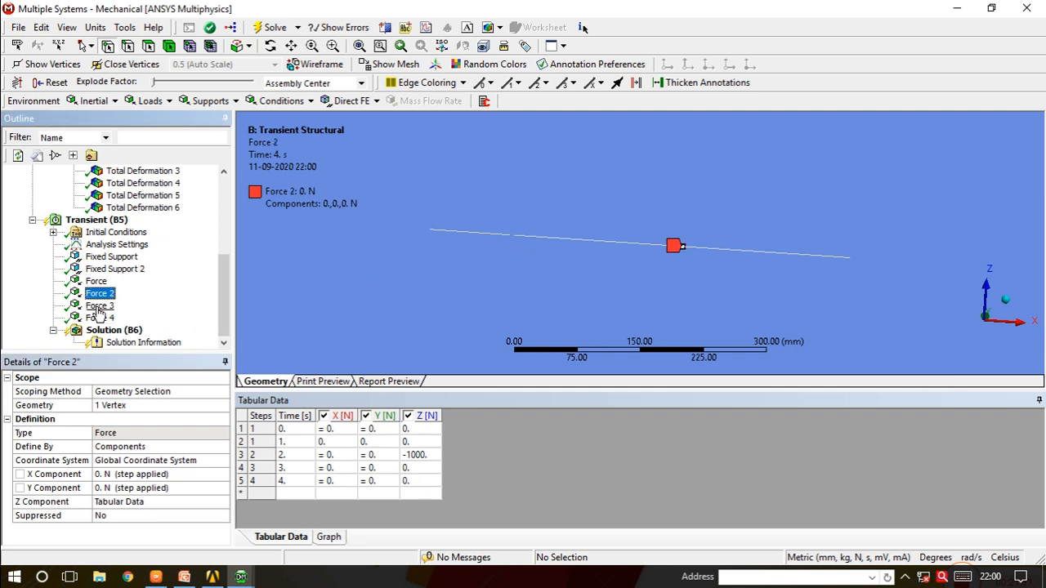
click(99, 306)
click(99, 318)
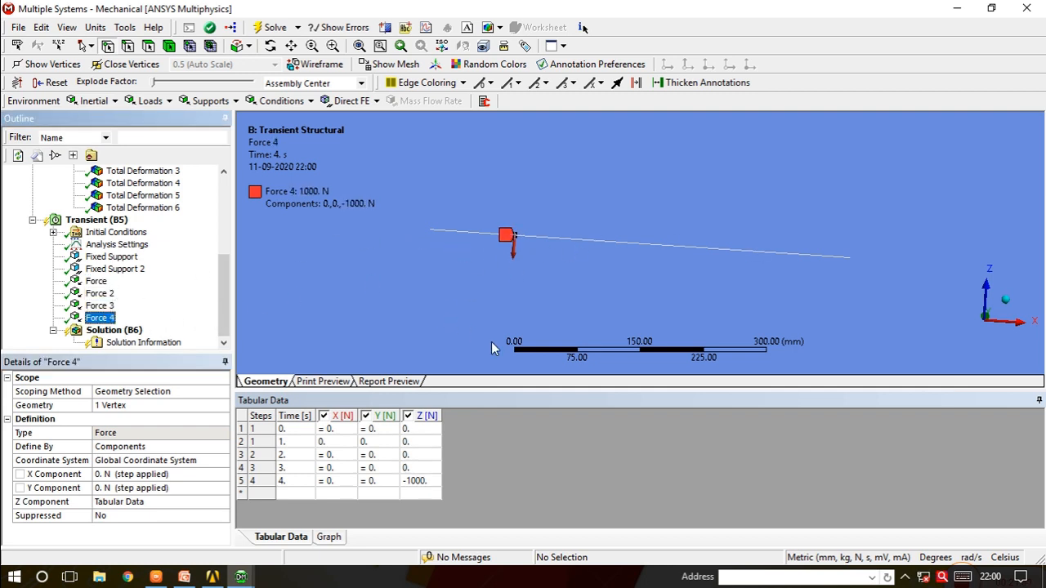
Examine the load-time graph of each of the four forces and the combined graph of the Analysis Settings.
click(329, 538)
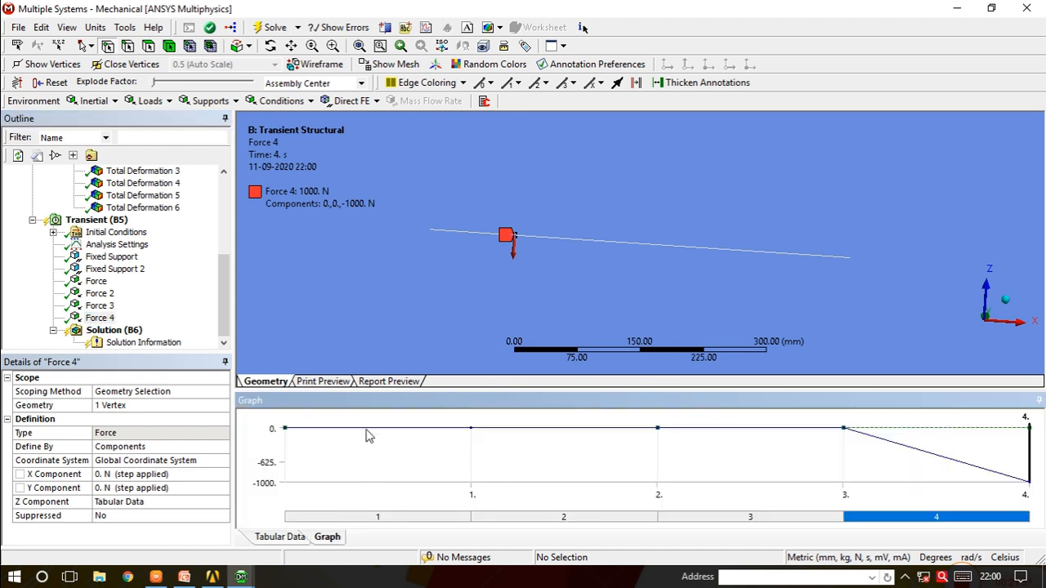
click(96, 282)
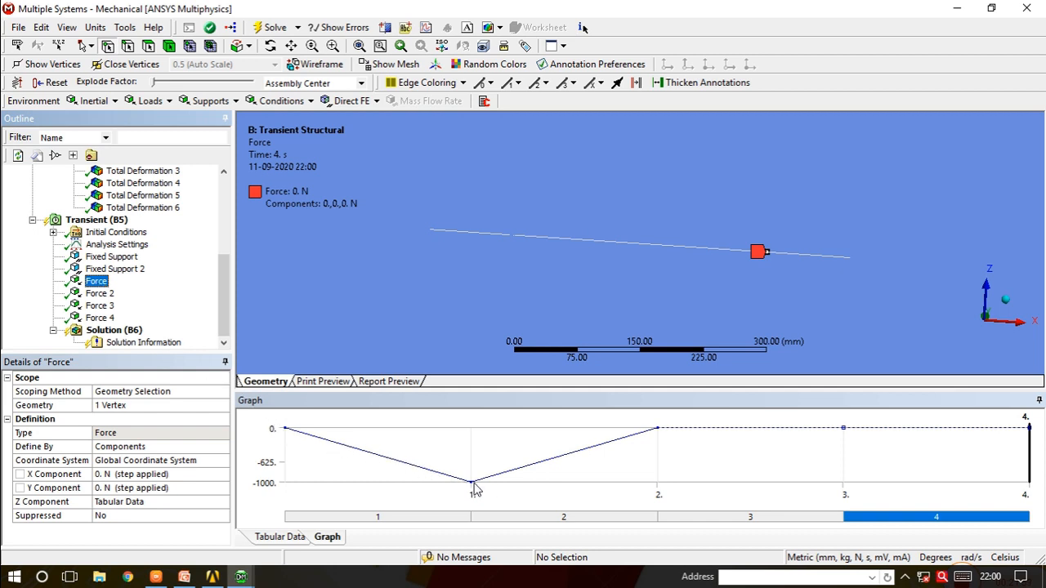
click(98, 294)
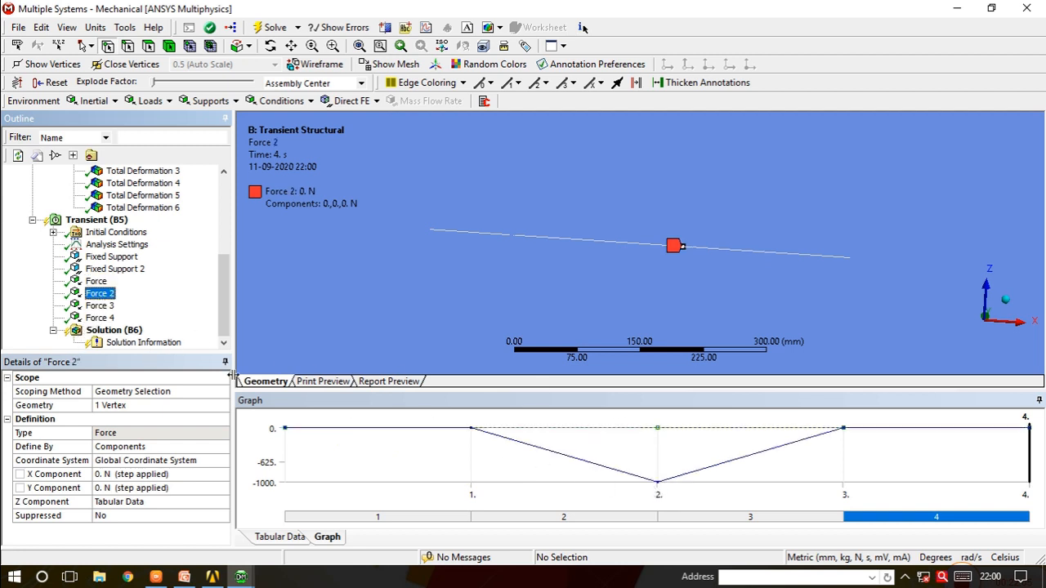
click(100, 306)
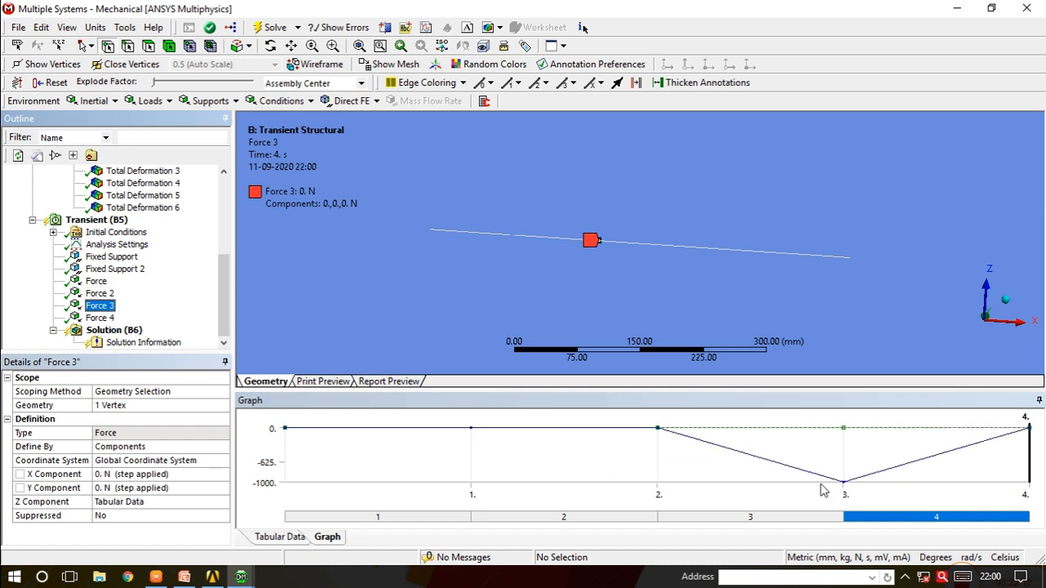
click(99, 318)
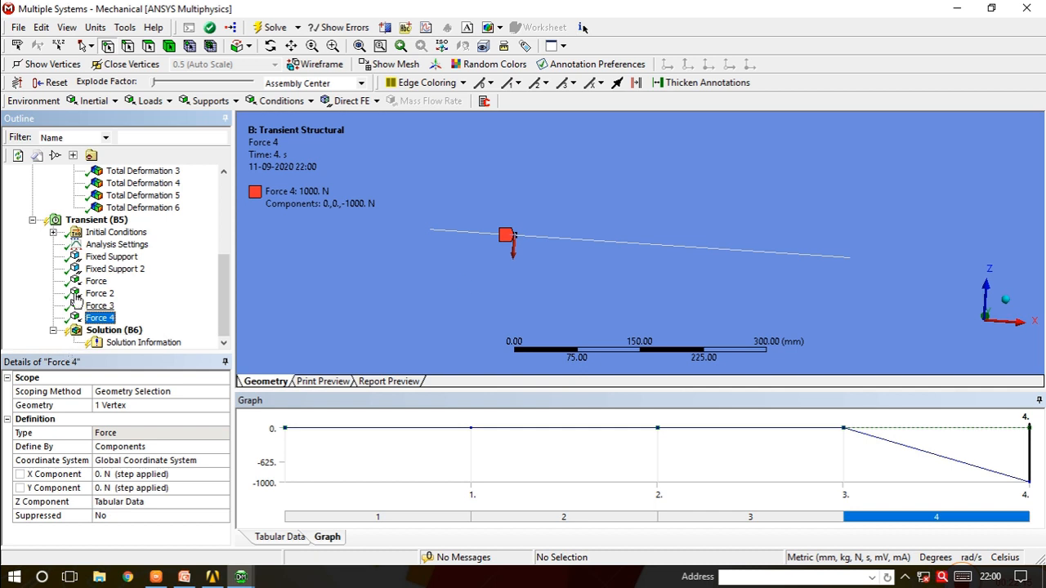
click(95, 282)
click(98, 293)
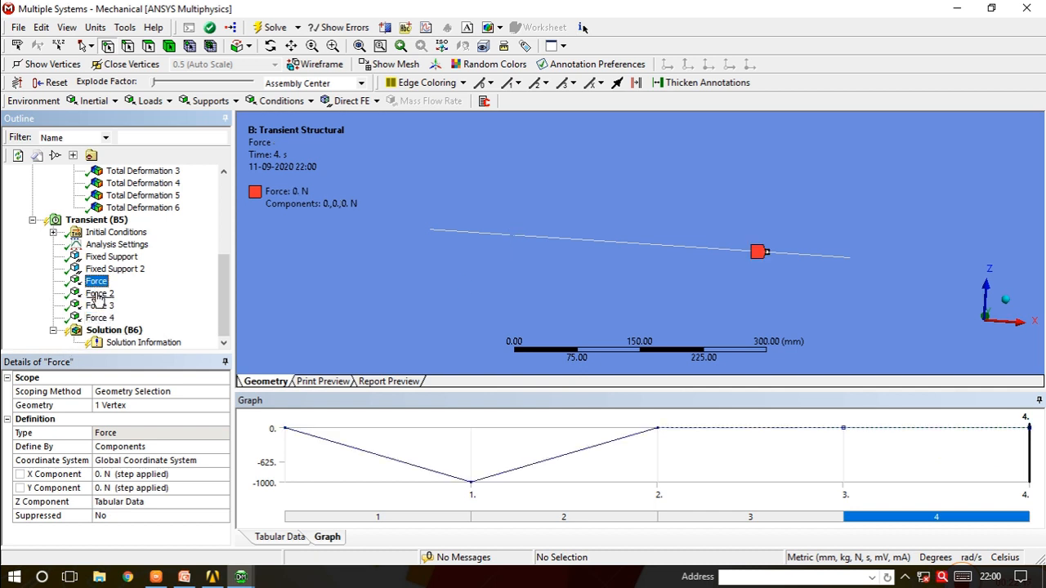
click(98, 306)
click(99, 317)
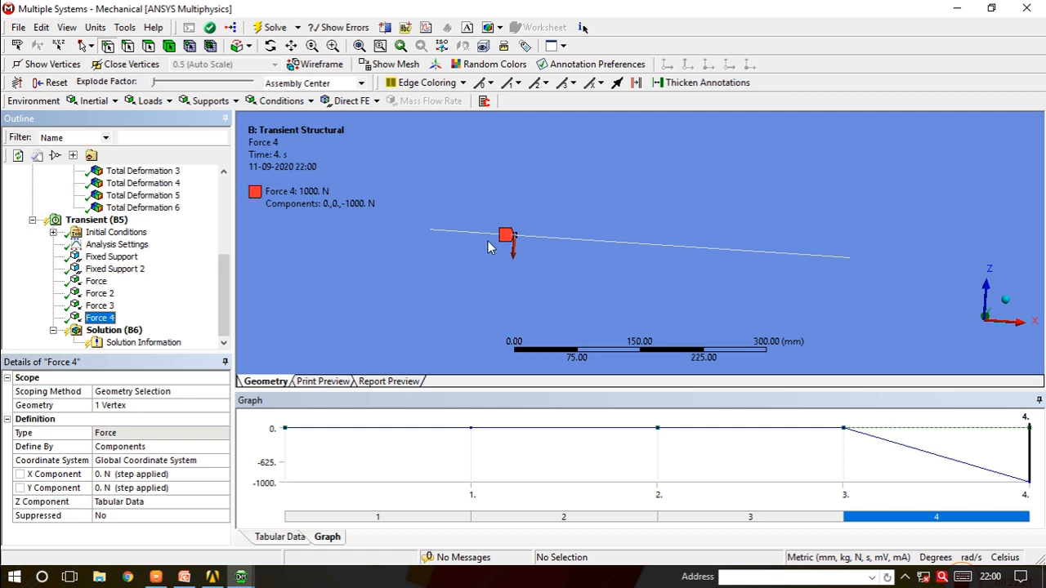
click(115, 245)
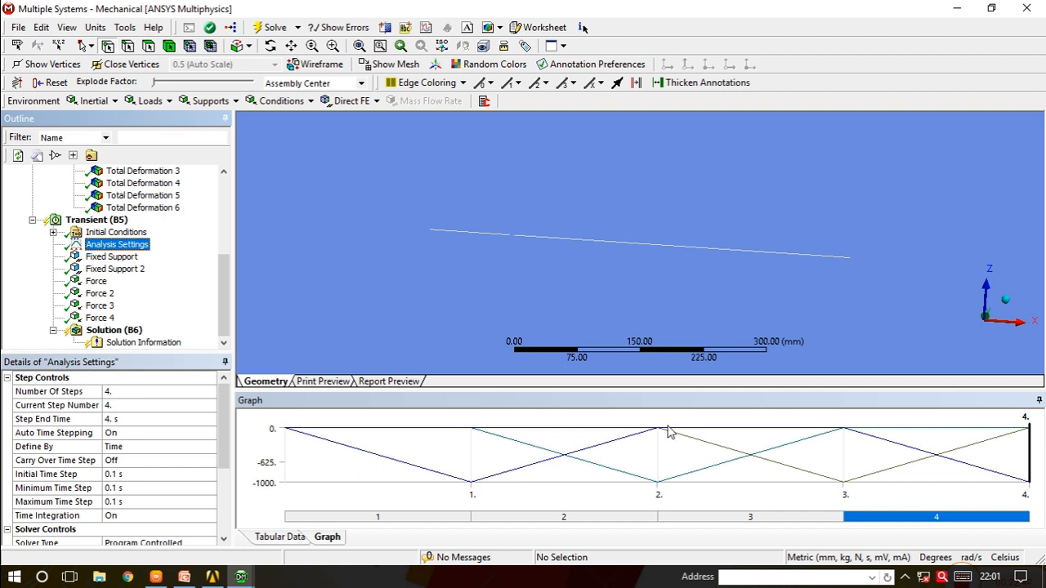
click(97, 282)
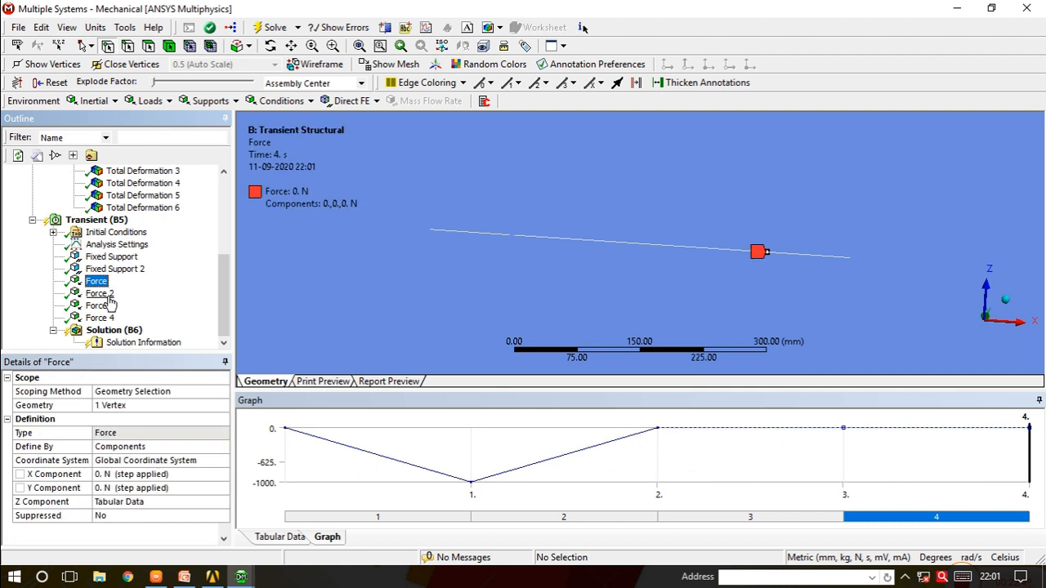
Check the load definitions of Force 2 through Force 4 and solve the transient analysis.
key(Down)
key(Down)
key(Down)
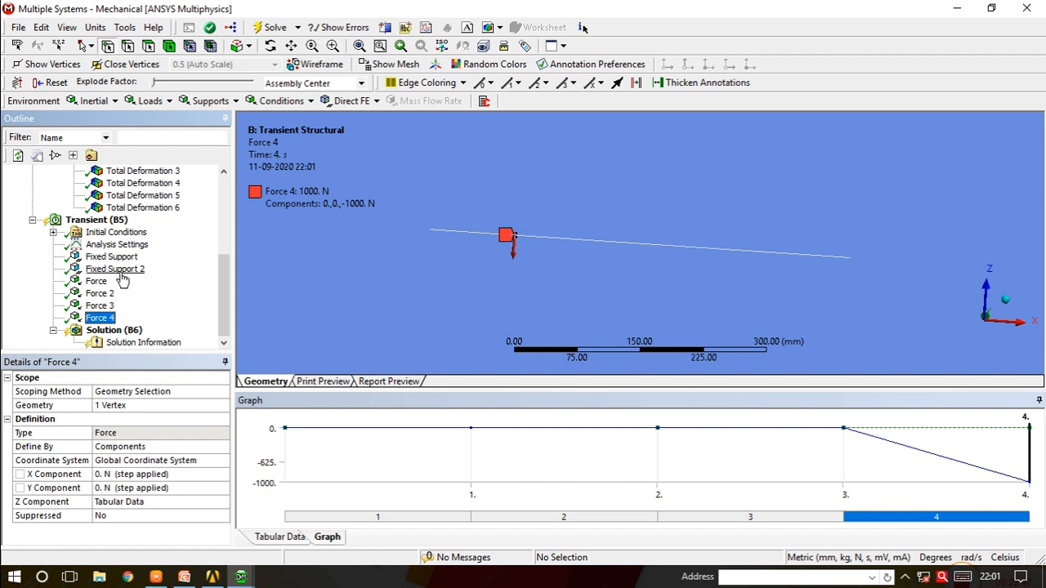
right_click(175, 104)
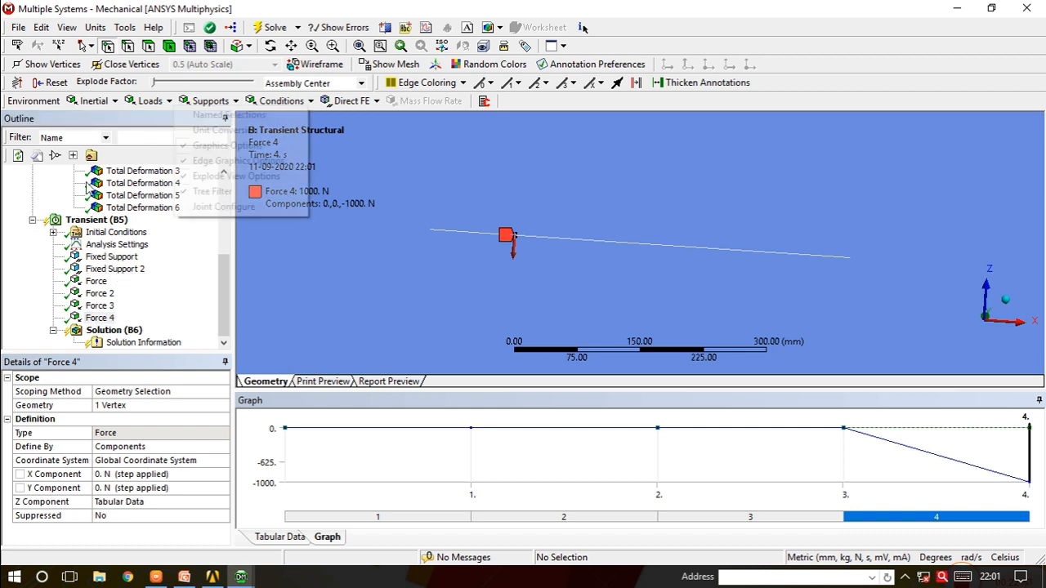
click(386, 174)
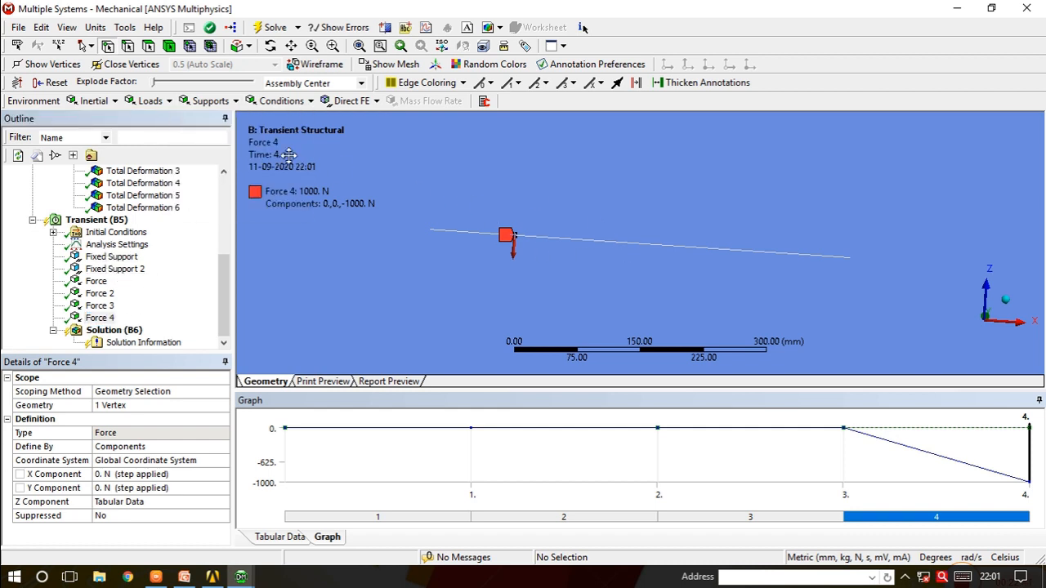
click(270, 28)
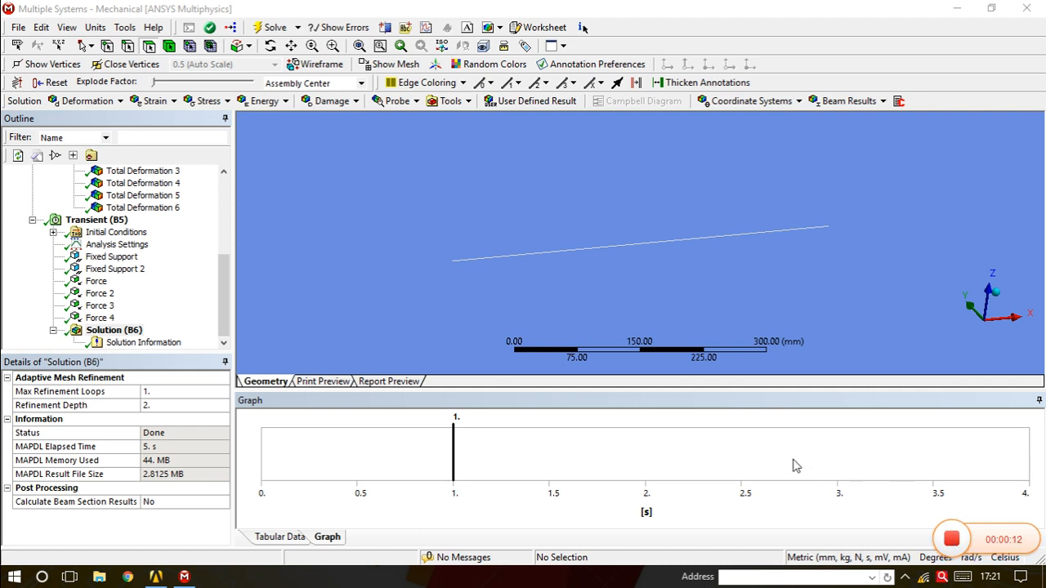
Add a Directional Deformation result to the transient Solution and orient it along the Z Axis.
right_click(128, 331)
mouse_move(278, 343)
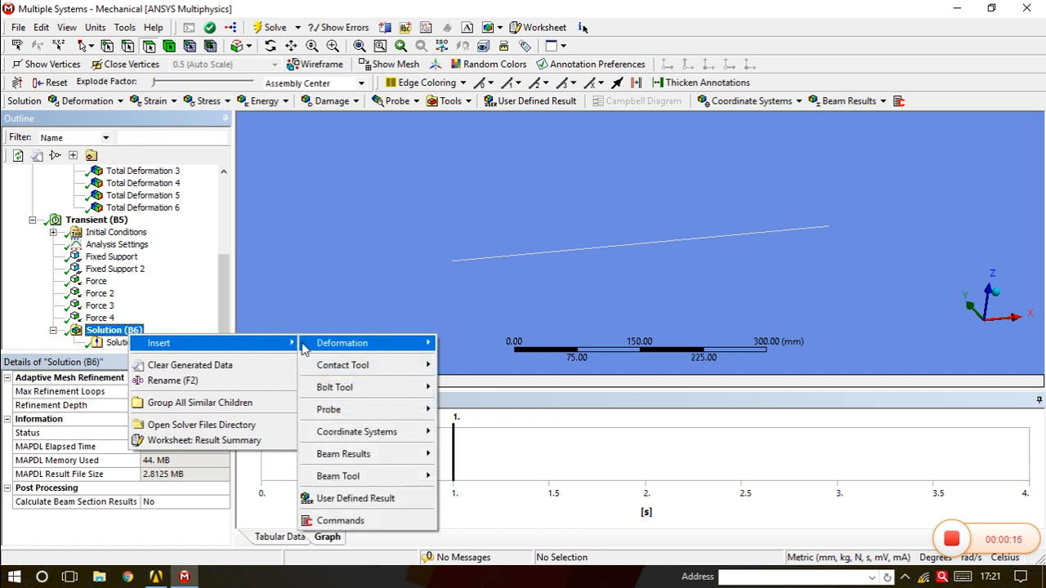
mouse_move(364, 347)
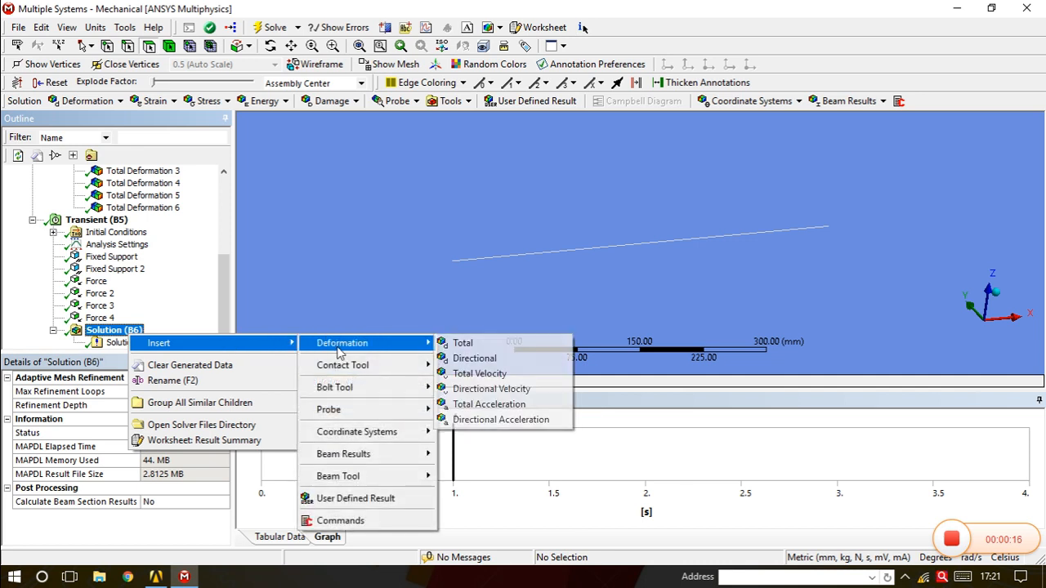
click(474, 359)
click(133, 449)
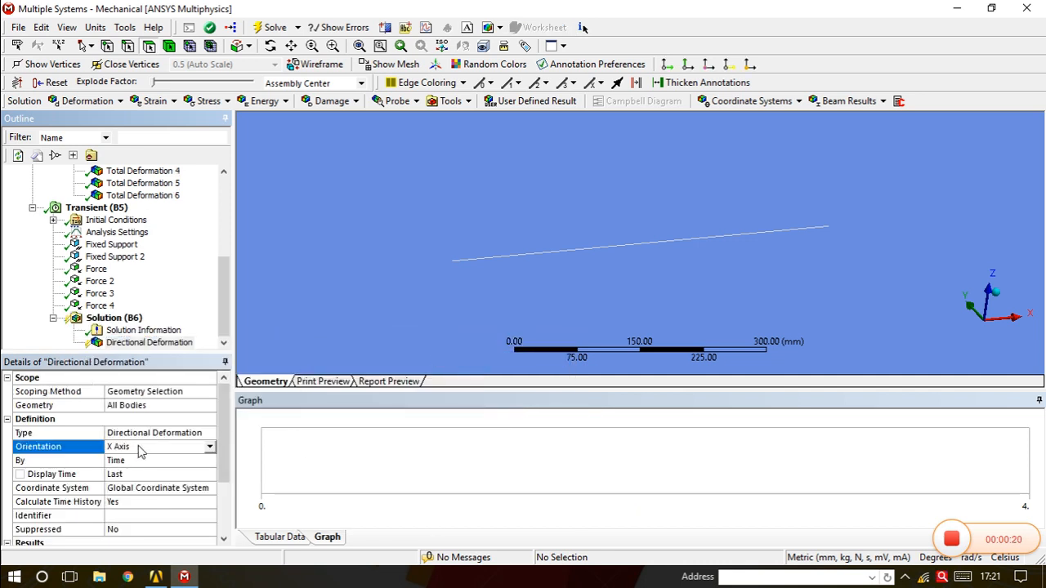
click(211, 448)
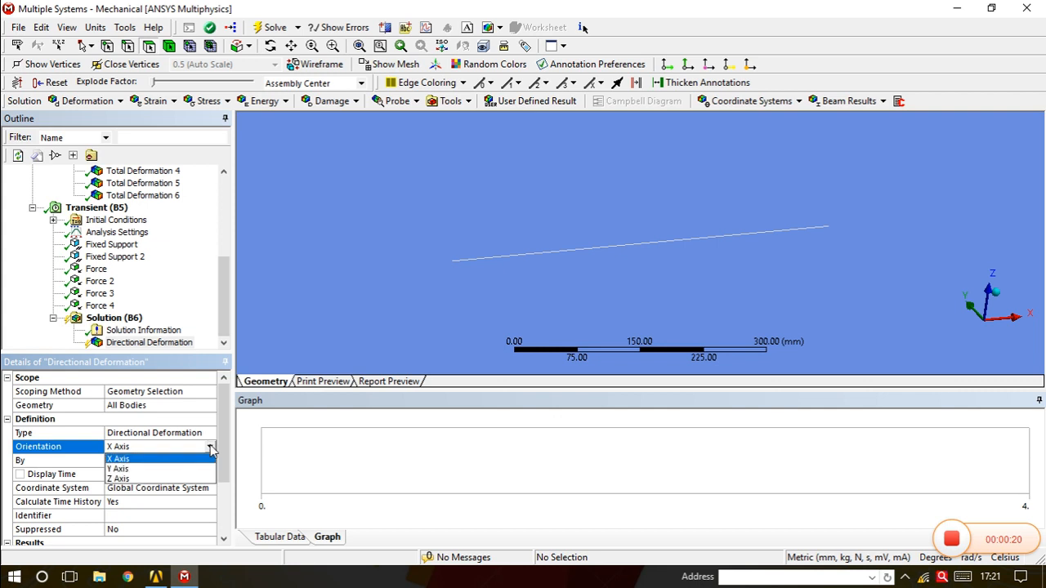
click(160, 479)
Add a Beam Tool to the transient Solution and evaluate the new results.
right_click(133, 324)
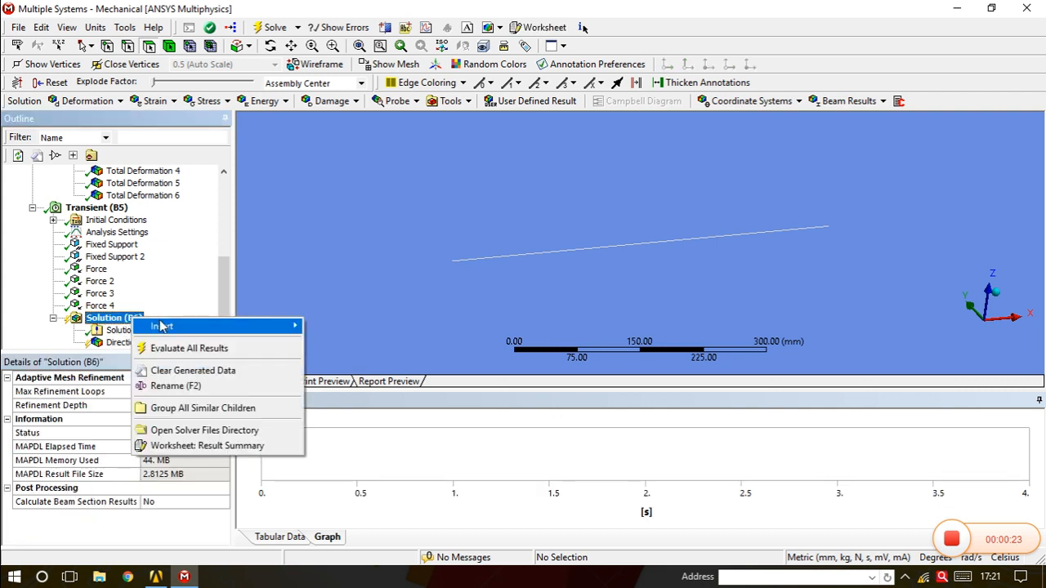
mouse_move(206, 327)
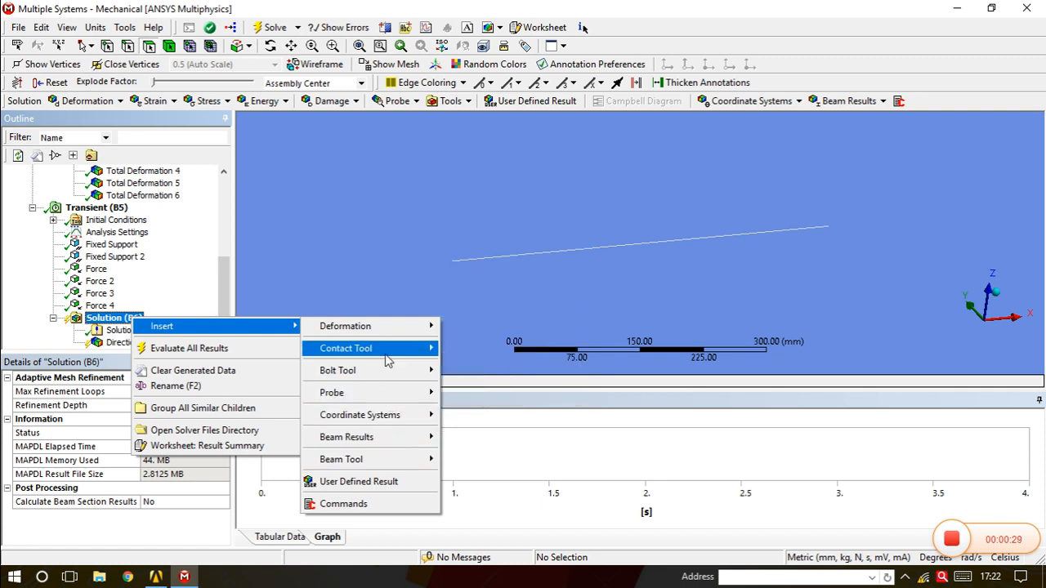
mouse_move(387, 361)
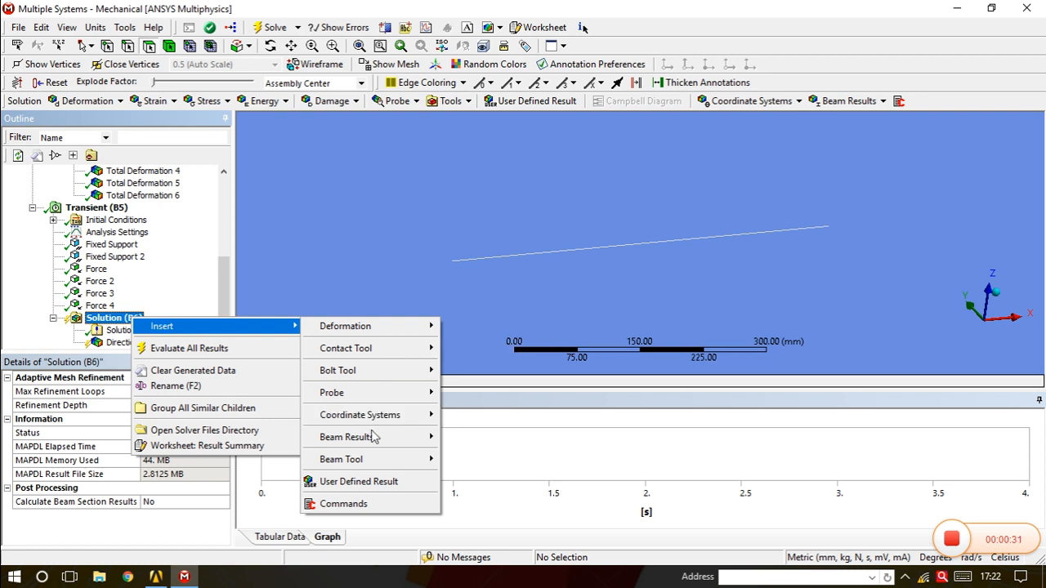
mouse_move(414, 467)
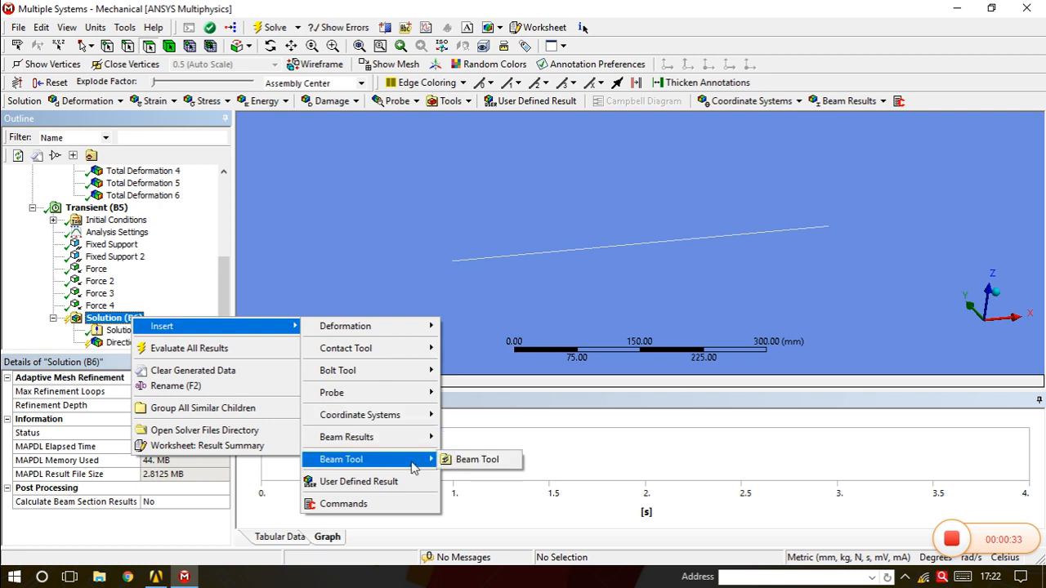
click(476, 461)
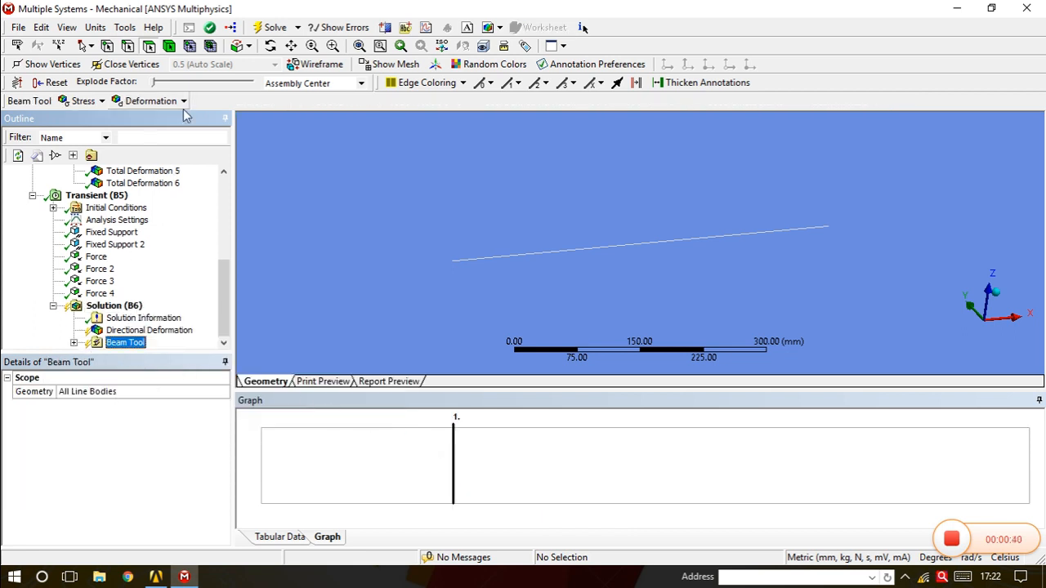
click(74, 344)
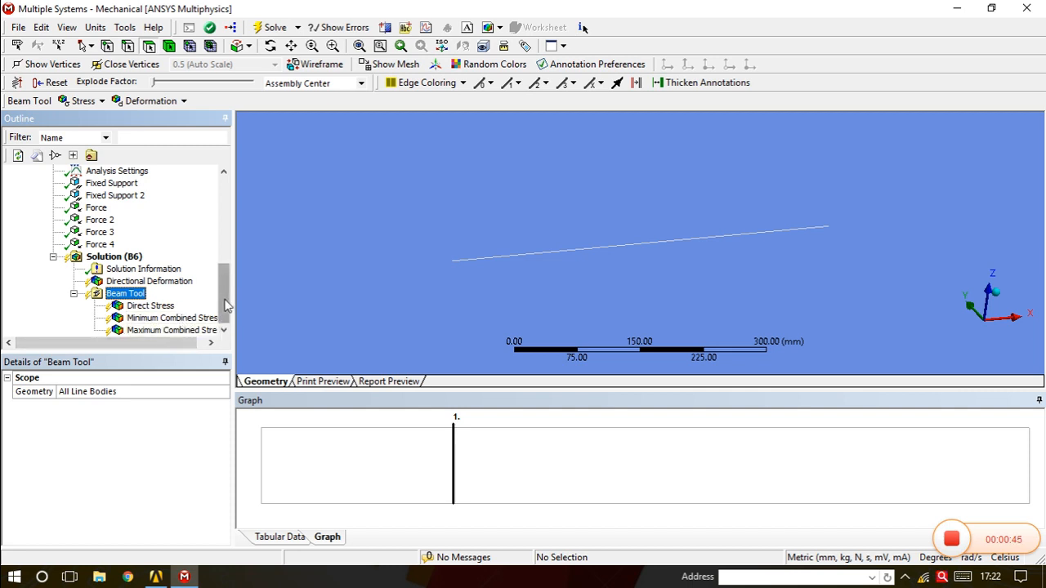
click(73, 295)
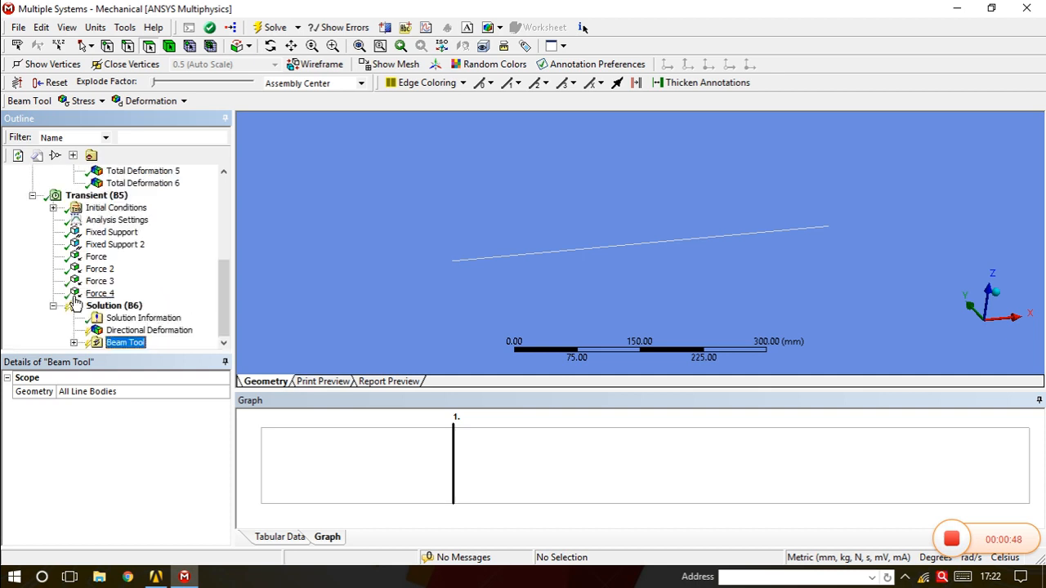
click(272, 27)
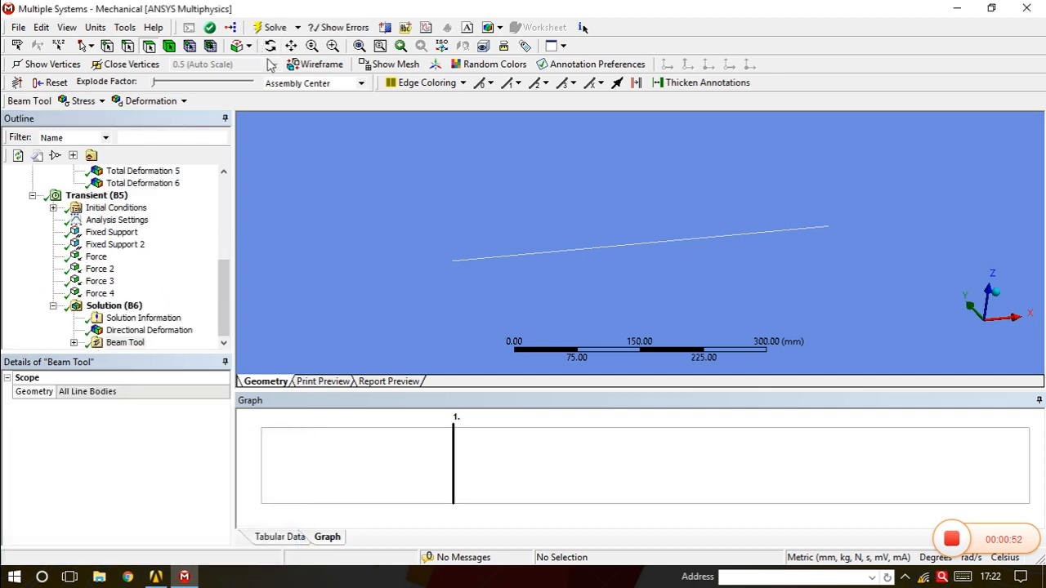
Display the beam's Directional Deformation at 0.5x Auto scale and animate it over the load steps.
click(141, 331)
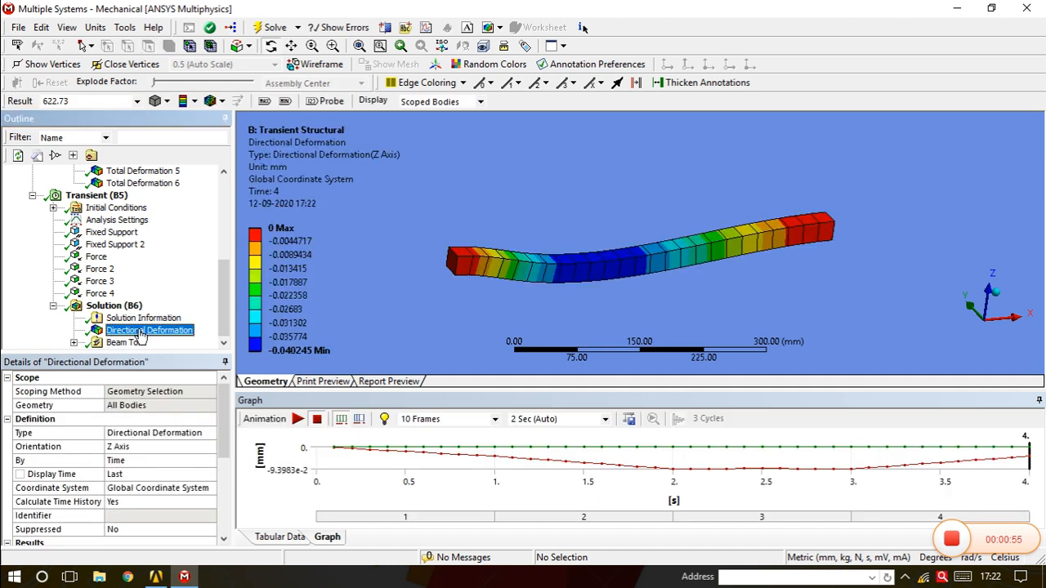
click(137, 102)
click(81, 135)
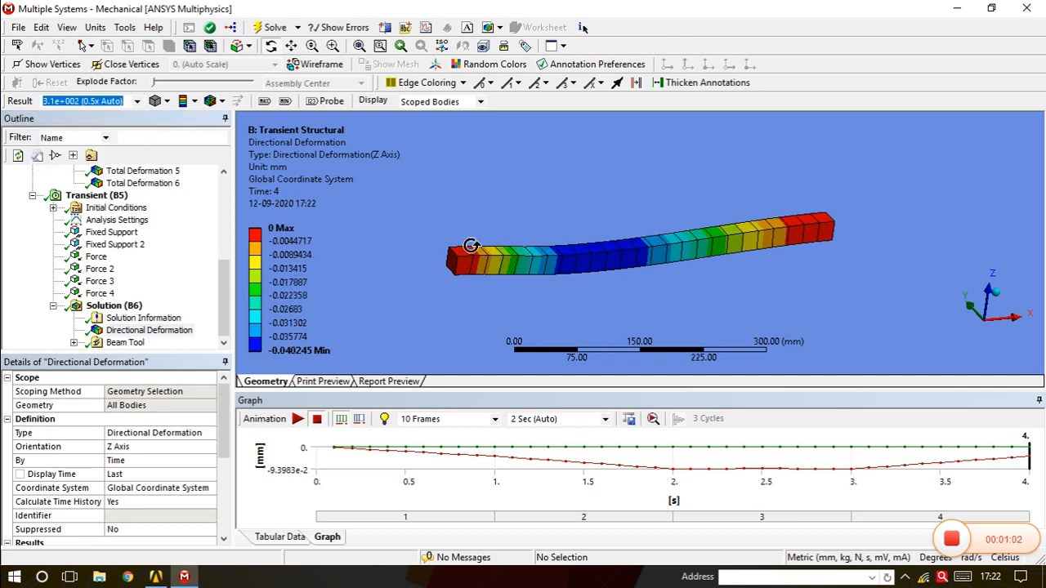
click(299, 419)
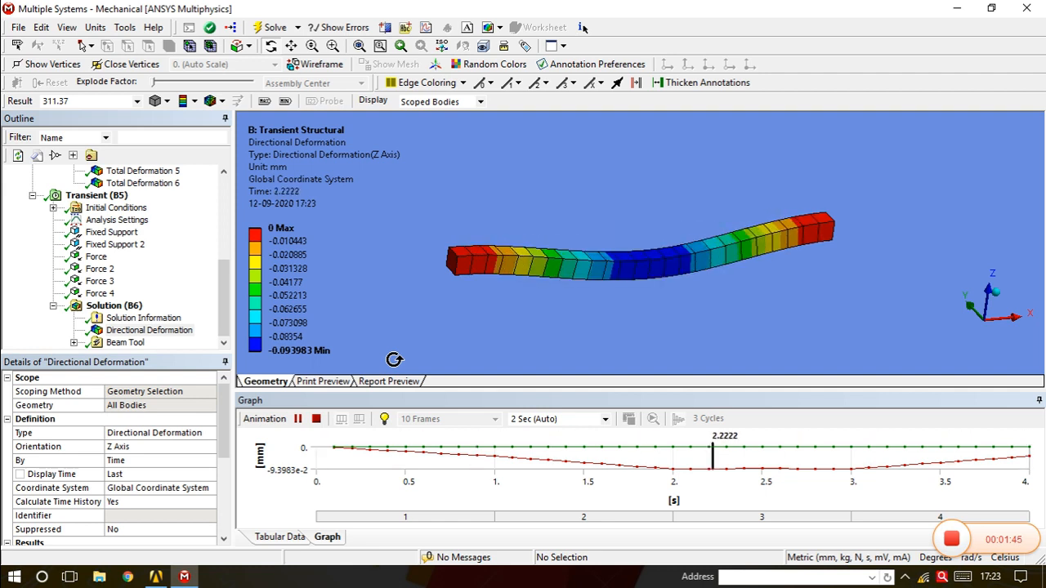
View the Beam Tool's Direct Stress and Maximum Combined Stress results, and animate the Maximum Combined Stress.
click(73, 343)
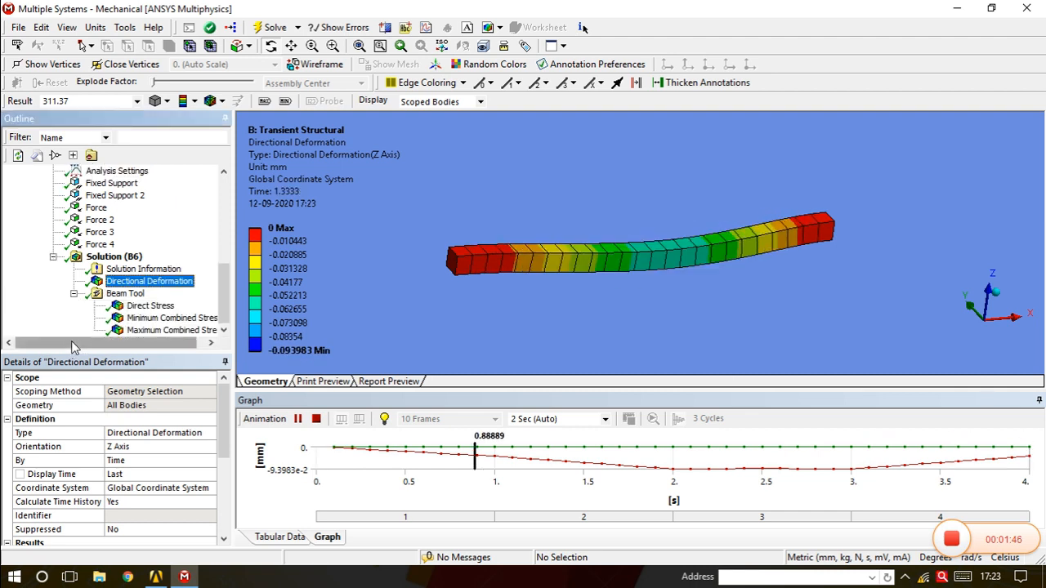
click(152, 305)
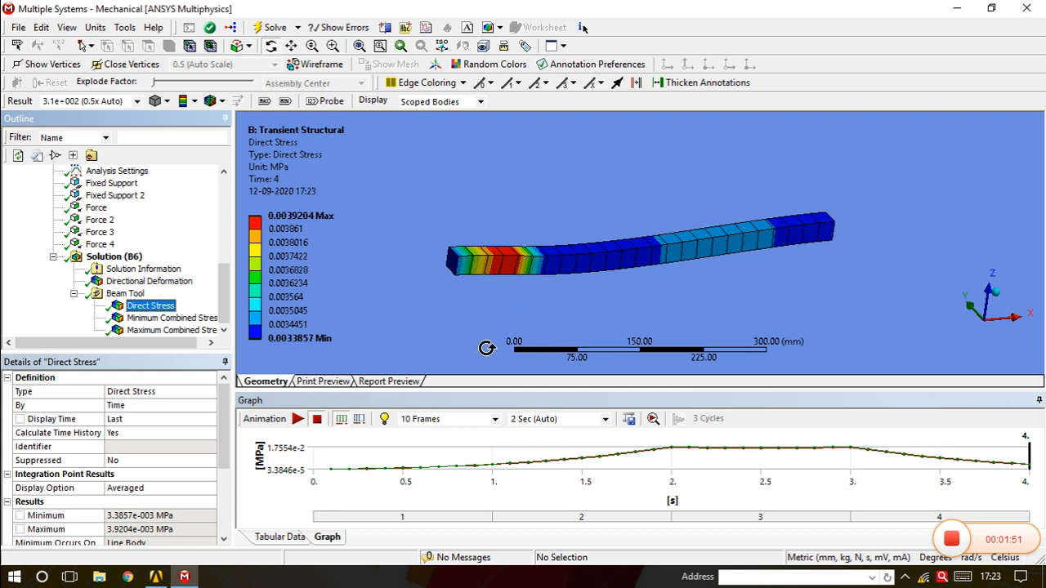
click(168, 330)
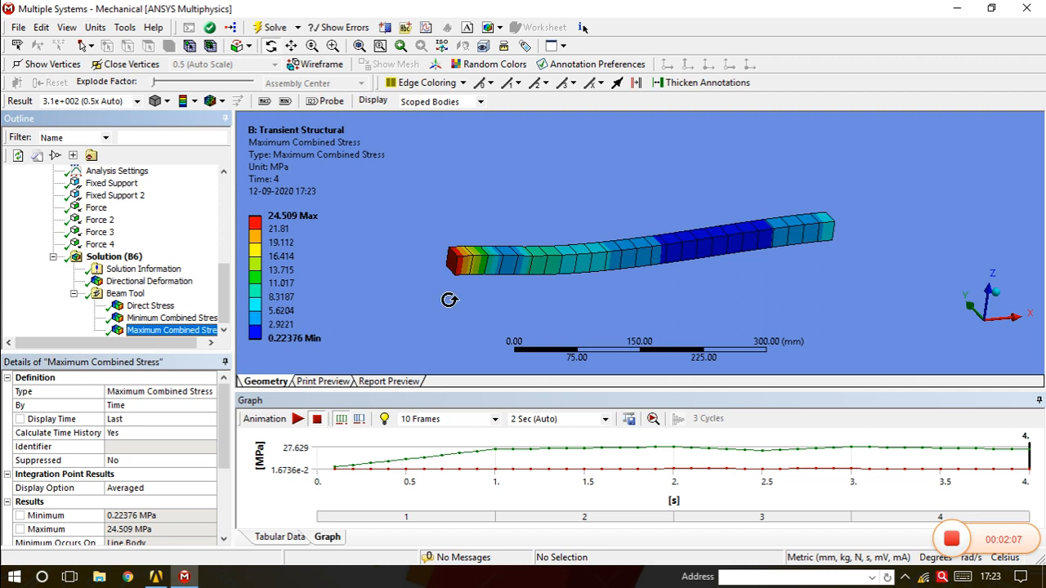
click(297, 418)
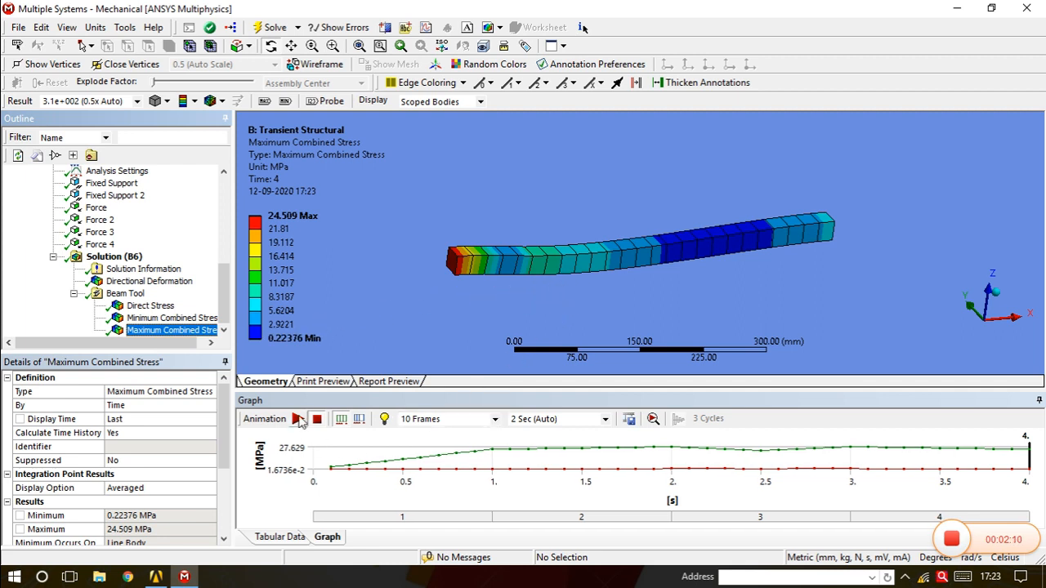